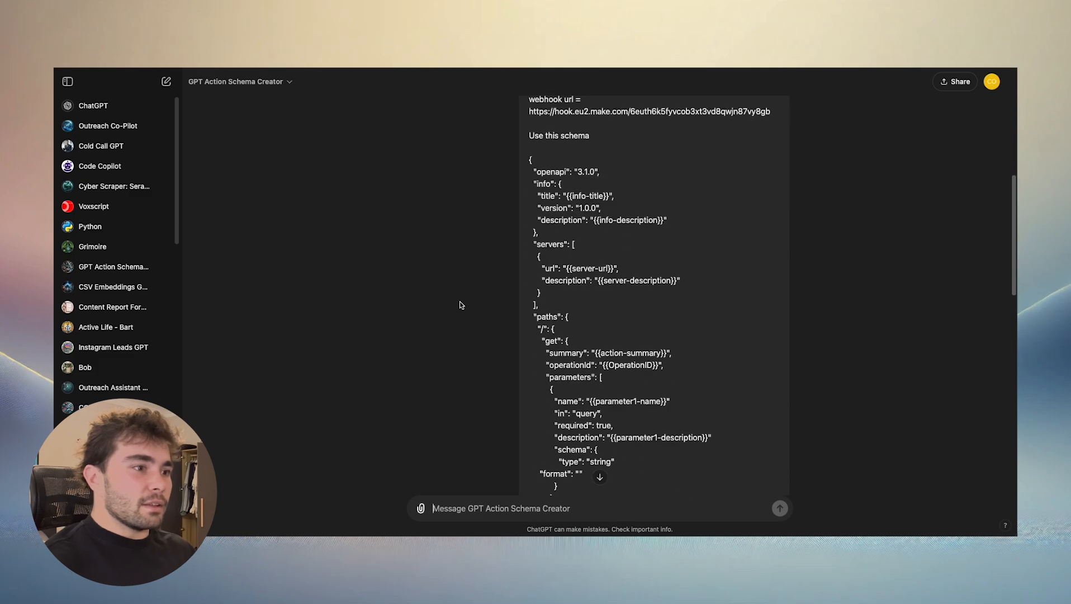
- Review the proposed schema details and reply "yeah go for it create schema" to have the action schema generated
{"action": "scroll", "coordinate": [461, 303], "scroll_direction": "down", "scroll_amount": 15}
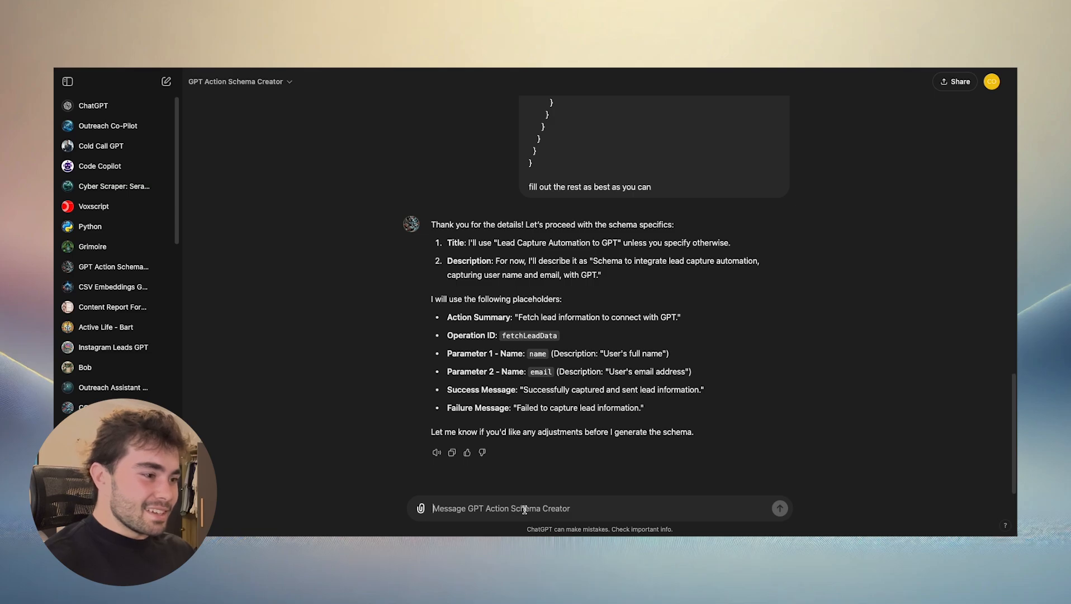
{"action": "type", "text": "l"}
{"action": "key", "text": "BackSpace"}
{"action": "scroll", "coordinate": [660, 265], "scroll_direction": "up", "scroll_amount": 1}
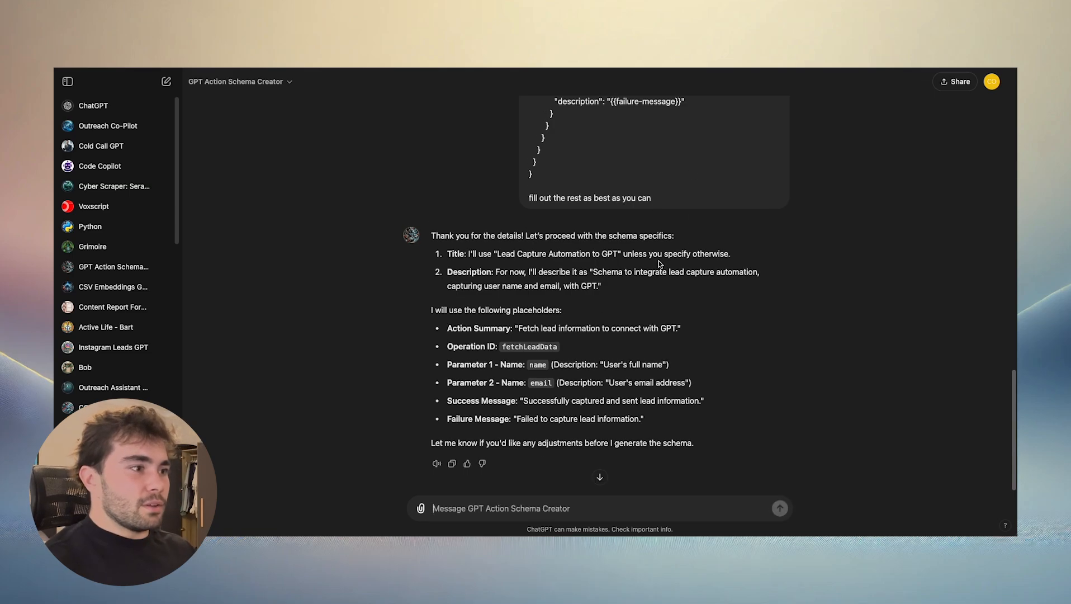
{"action": "scroll", "coordinate": [660, 265], "scroll_direction": "down", "scroll_amount": 1}
{"action": "type", "text": "yeah "}
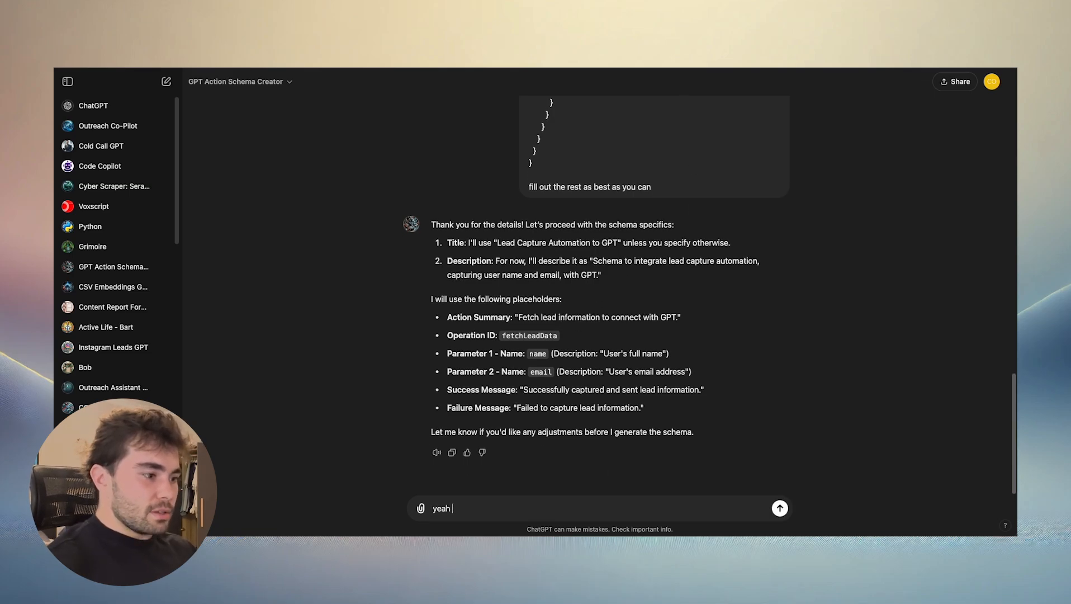
{"action": "type", "text": "go for it create schema"}
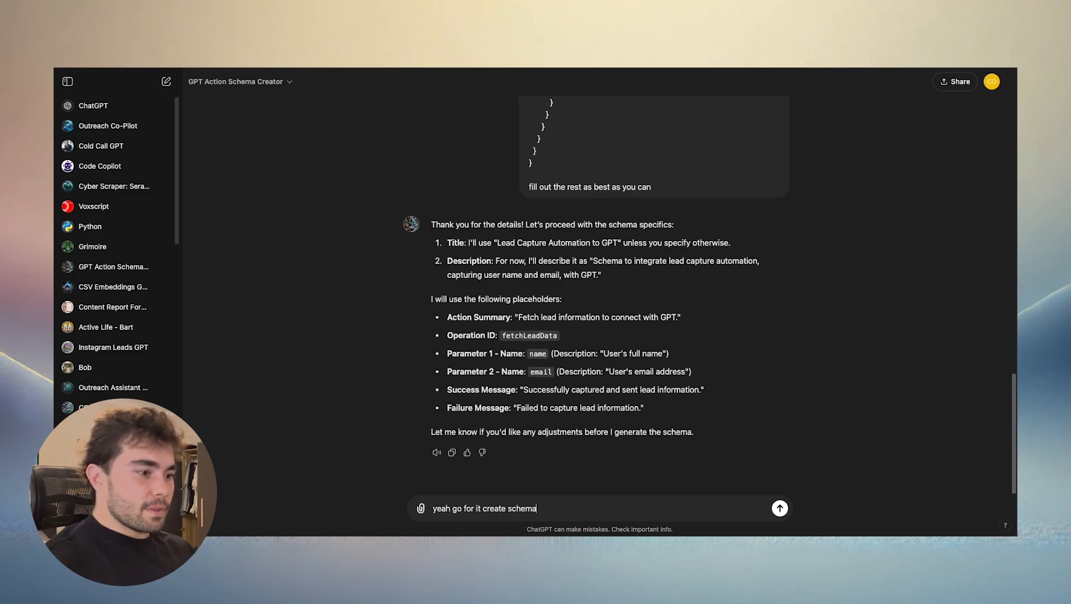
{"action": "key", "text": "Return"}
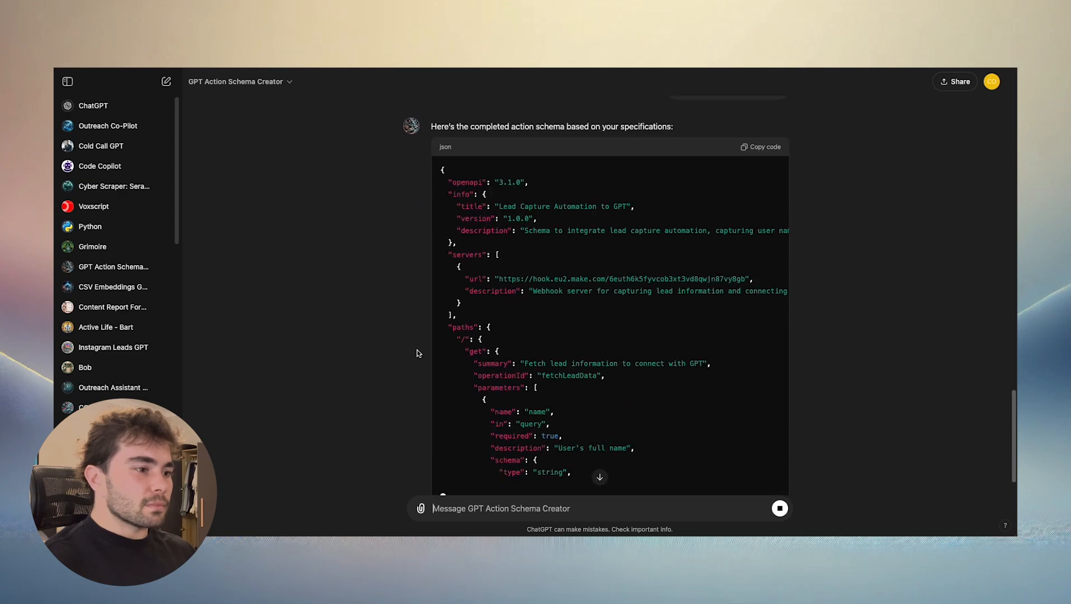
- Send the follow-up message "we are sending data to CRM so change necessary info" to have the schema revised
{"action": "scroll", "coordinate": [419, 351], "scroll_direction": "up", "scroll_amount": 5}
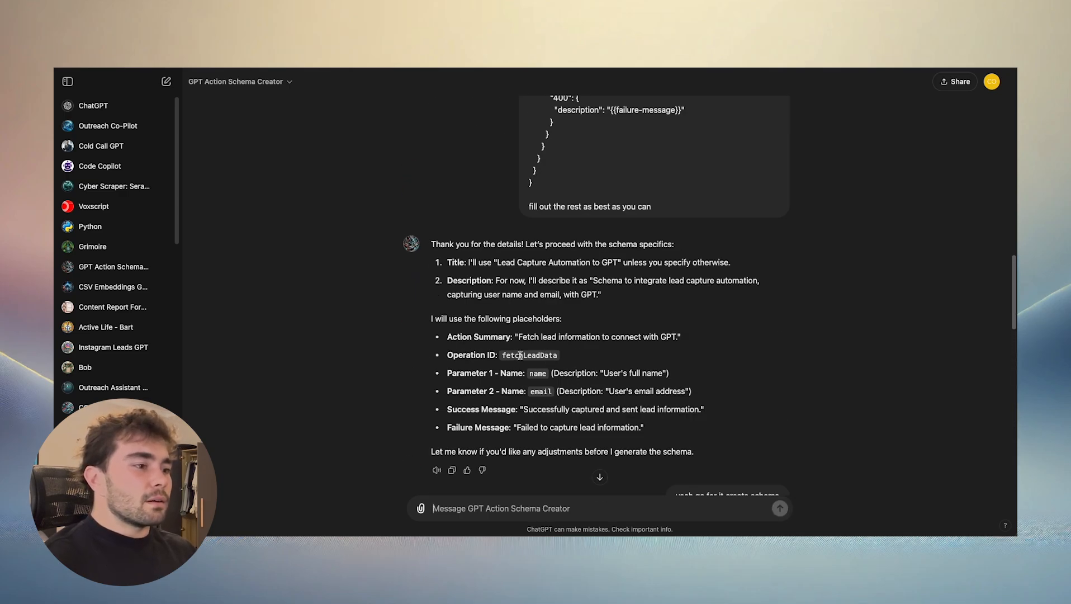
{"action": "scroll", "coordinate": [524, 356], "scroll_direction": "down", "scroll_amount": 1}
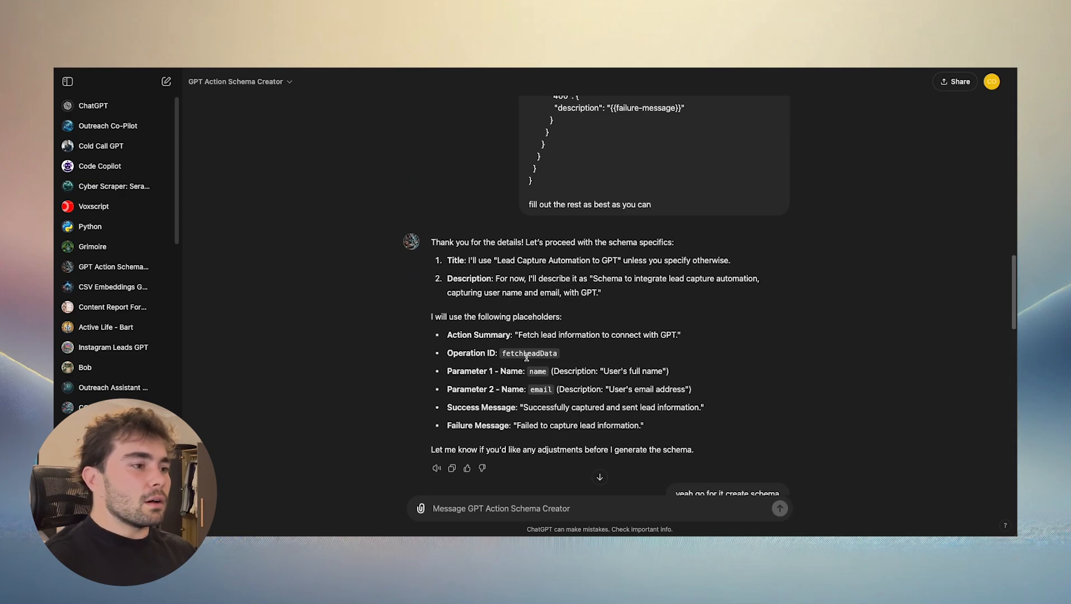
{"action": "scroll", "coordinate": [528, 375], "scroll_direction": "down", "scroll_amount": 15}
{"action": "type", "text": "cha"}
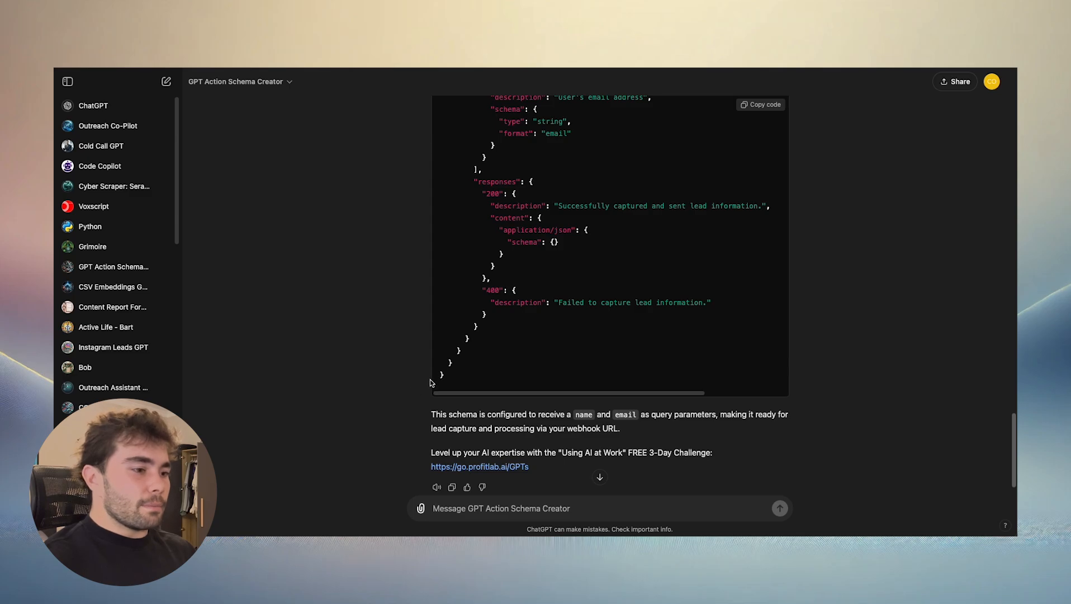
{"action": "type", "text": "ng"}
{"action": "key", "text": "BackSpace"}
{"action": "key", "text": "BackSpace"}
{"action": "key", "text": "BackSpace"}
{"action": "key", "text": "BackSpace"}
{"action": "key", "text": "BackSpace"}
{"action": "type", "text": "we "}
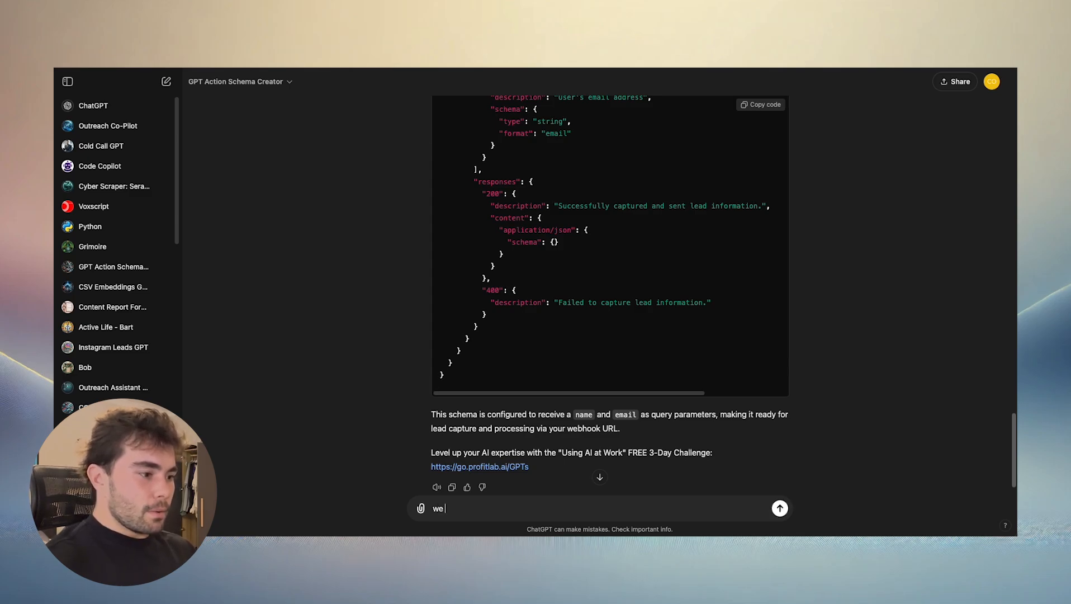
{"action": "type", "text": "are sending data to"}
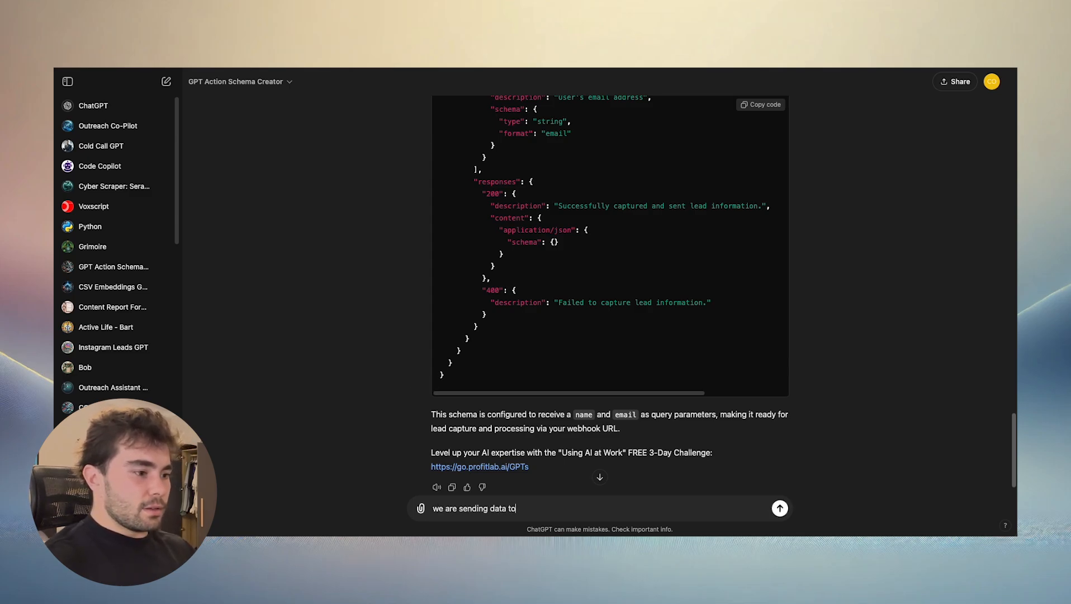
{"action": "type", "text": " CRM "}
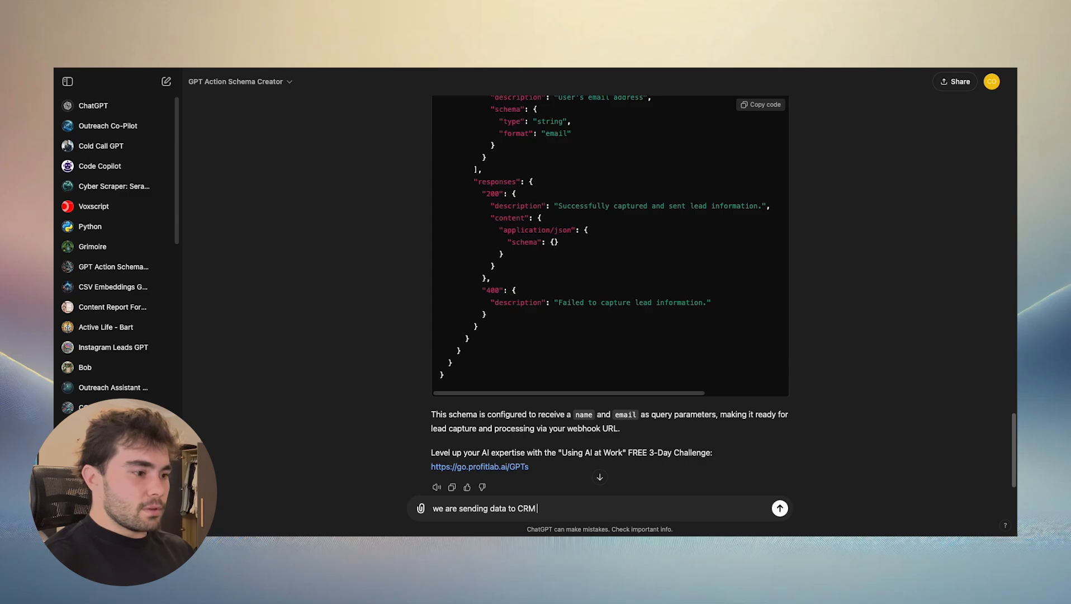
{"action": "type", "text": "so change nece"}
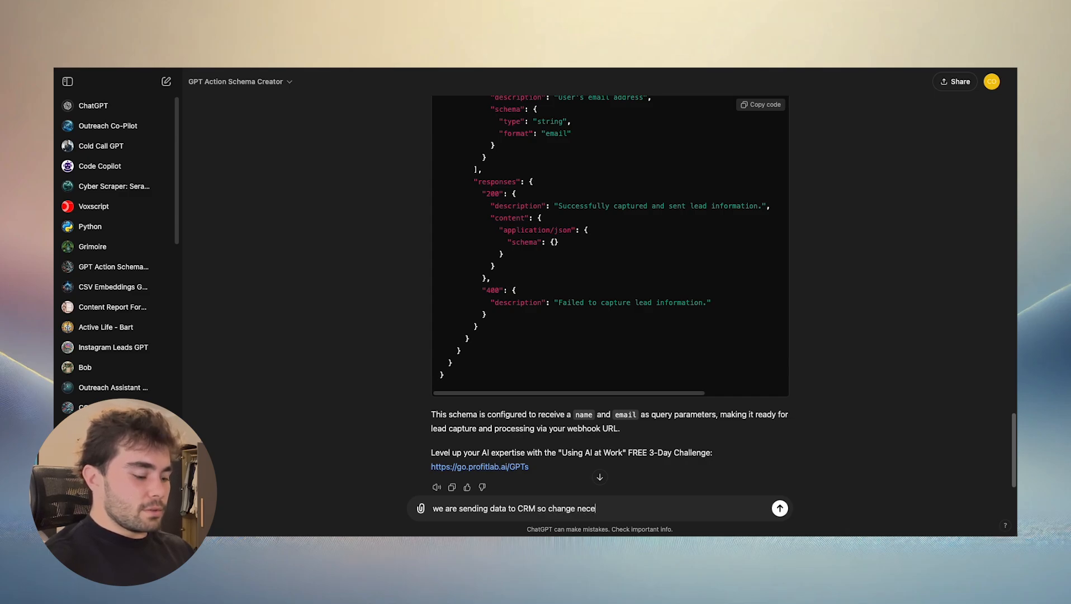
{"action": "type", "text": "ssary info"}
{"action": "key", "text": "Return"}
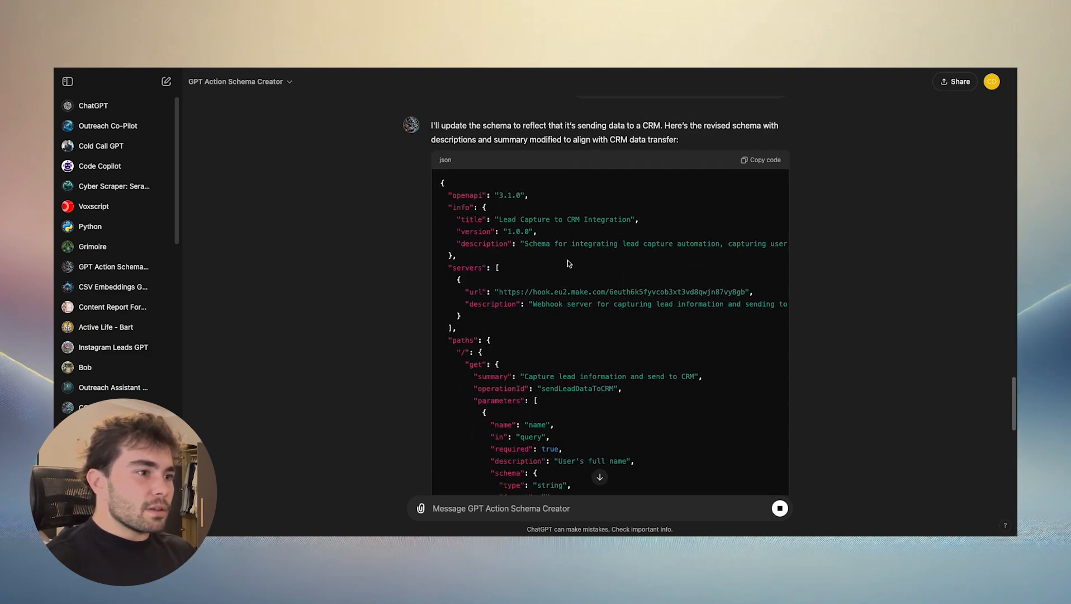
- Examine the revised schema's title, descriptions, server entry, operation ID, name and email parameters, and response messages
{"action": "scroll", "coordinate": [553, 259], "scroll_direction": "right", "scroll_amount": 5}
{"action": "scroll", "coordinate": [526, 258], "scroll_direction": "right", "scroll_amount": 2}
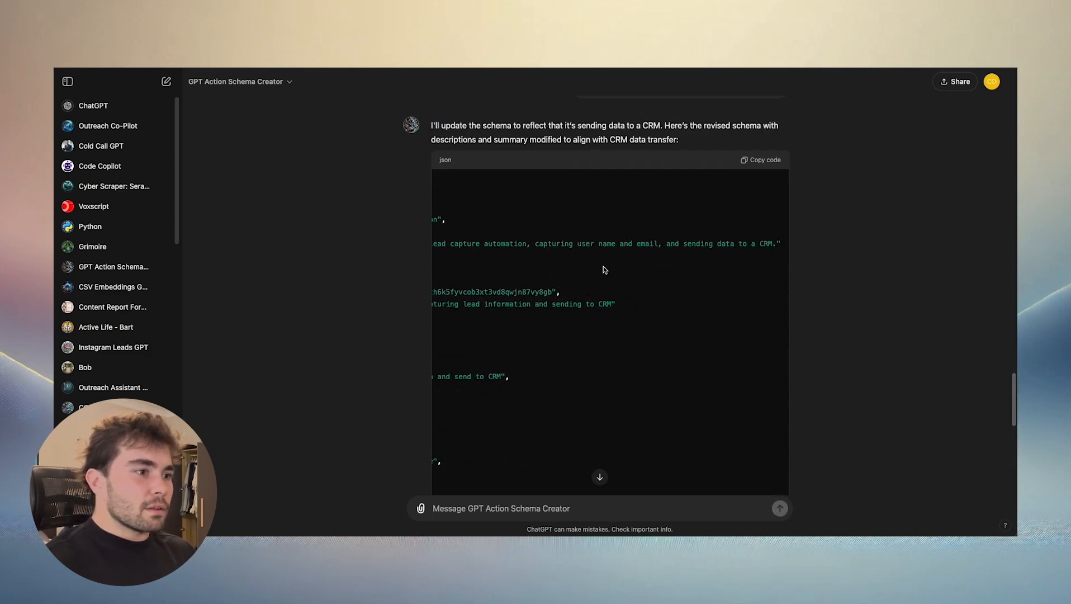
{"action": "scroll", "coordinate": [665, 272], "scroll_direction": "left", "scroll_amount": 6}
{"action": "scroll", "coordinate": [587, 297], "scroll_direction": "down", "scroll_amount": 3}
{"action": "scroll", "coordinate": [604, 296], "scroll_direction": "down", "scroll_amount": 8}
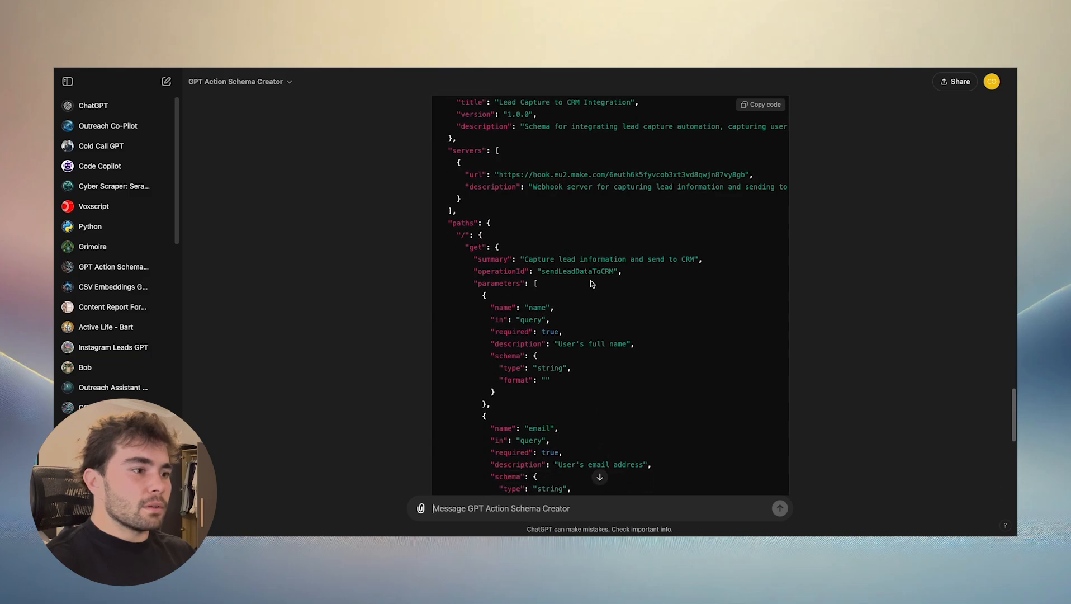
{"action": "scroll", "coordinate": [601, 302], "scroll_direction": "down", "scroll_amount": 5}
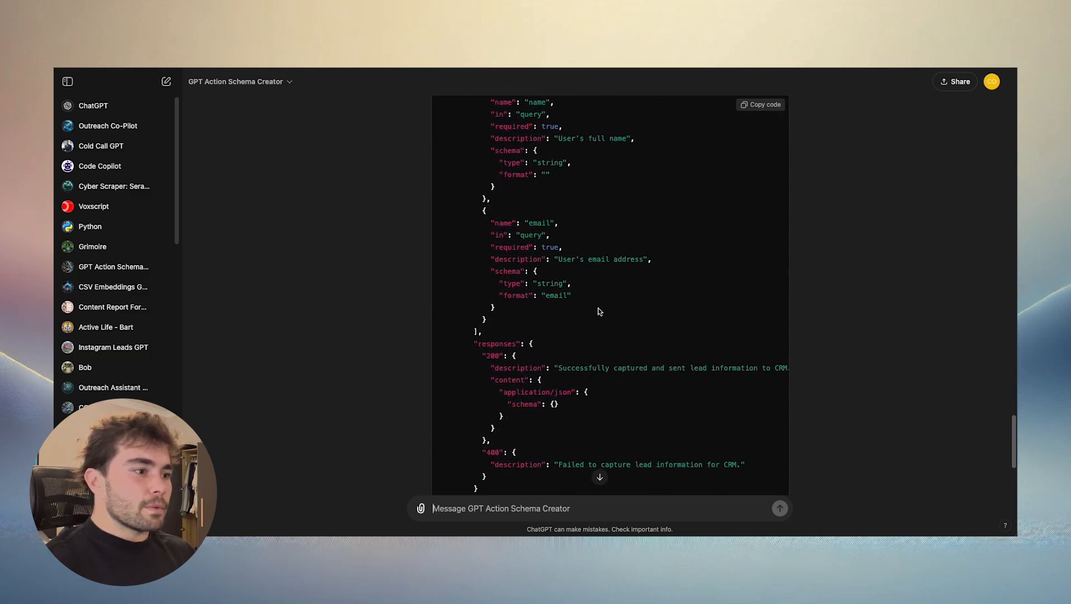
{"action": "scroll", "coordinate": [586, 334], "scroll_direction": "down", "scroll_amount": 5}
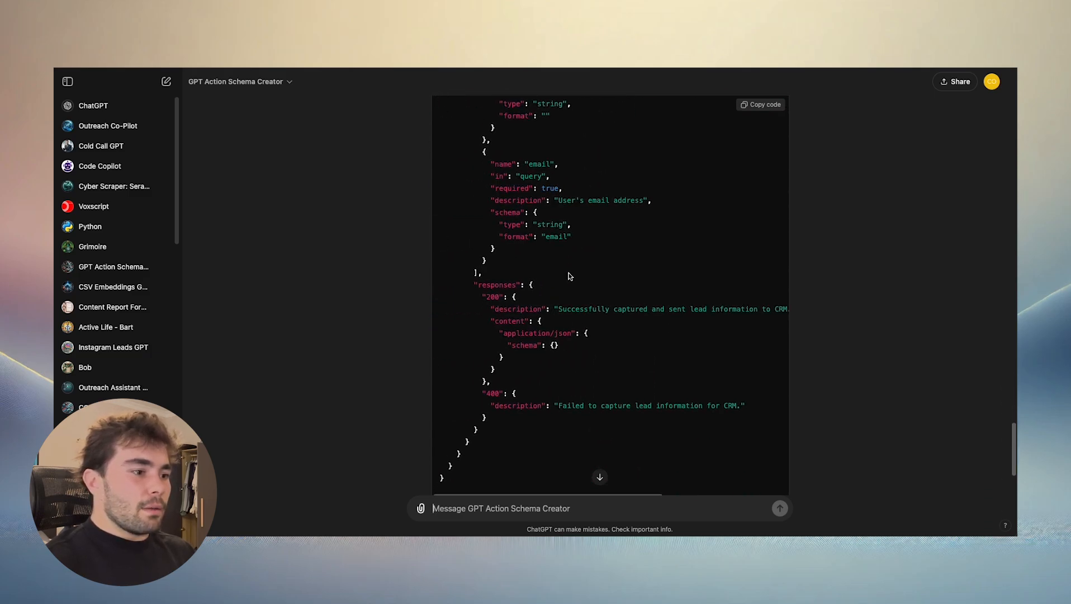
{"action": "scroll", "coordinate": [582, 278], "scroll_direction": "up", "scroll_amount": 20}
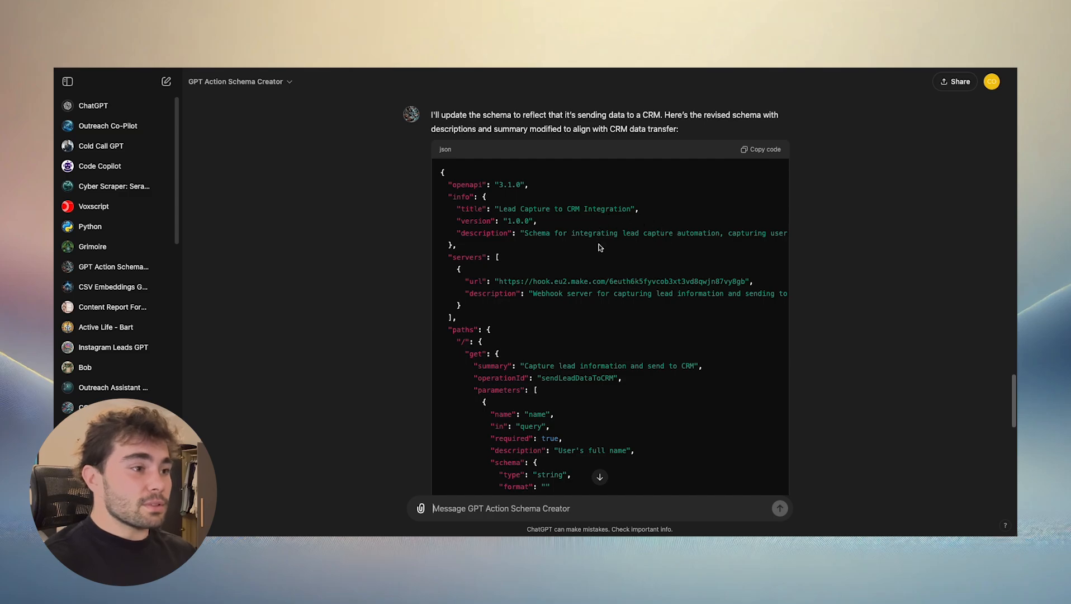
{"action": "scroll", "coordinate": [605, 252], "scroll_direction": "up", "scroll_amount": 1}
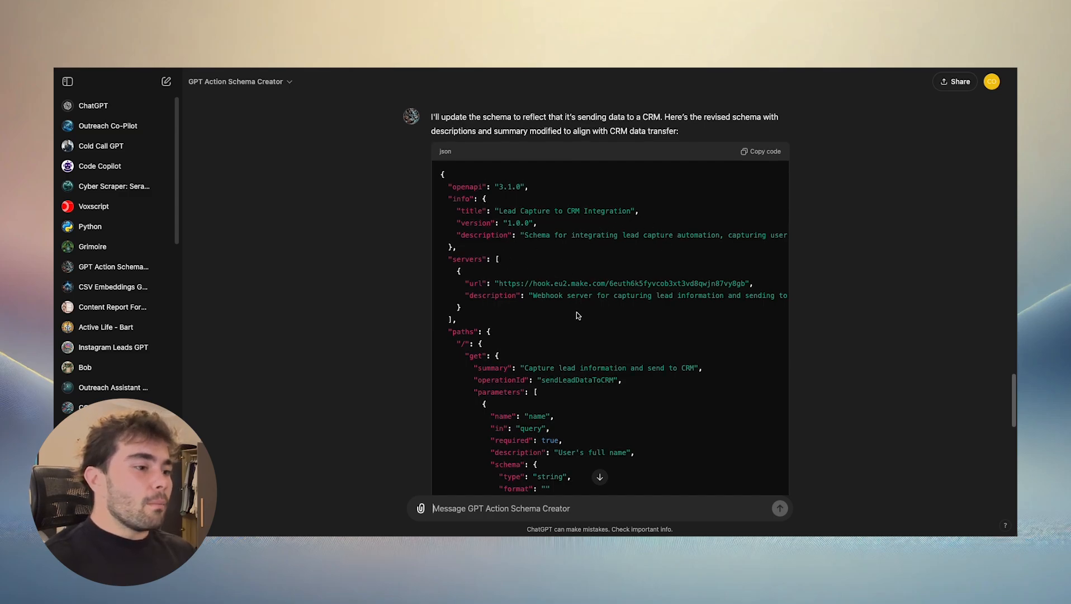
- Copy the revised CRM schema and replace the entire existing action schema of the new GPT with it
{"action": "scroll", "coordinate": [581, 291], "scroll_direction": "right", "scroll_amount": 5}
{"action": "left_click", "coordinate": [761, 151]}
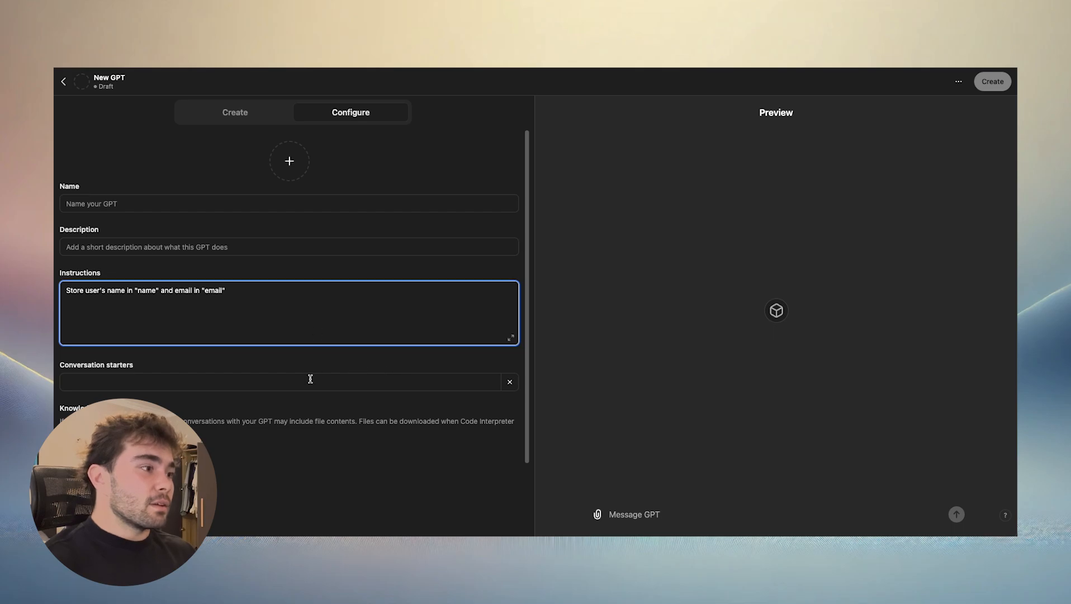
{"action": "scroll", "coordinate": [284, 432], "scroll_direction": "down", "scroll_amount": 3}
{"action": "left_click", "coordinate": [224, 476]}
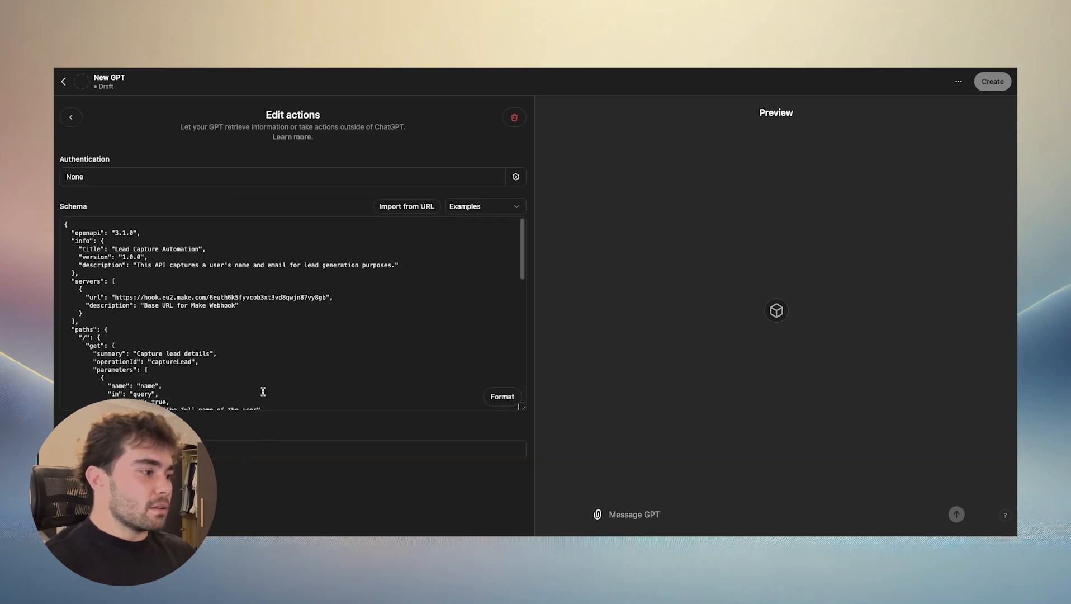
{"action": "key", "text": "super+a"}
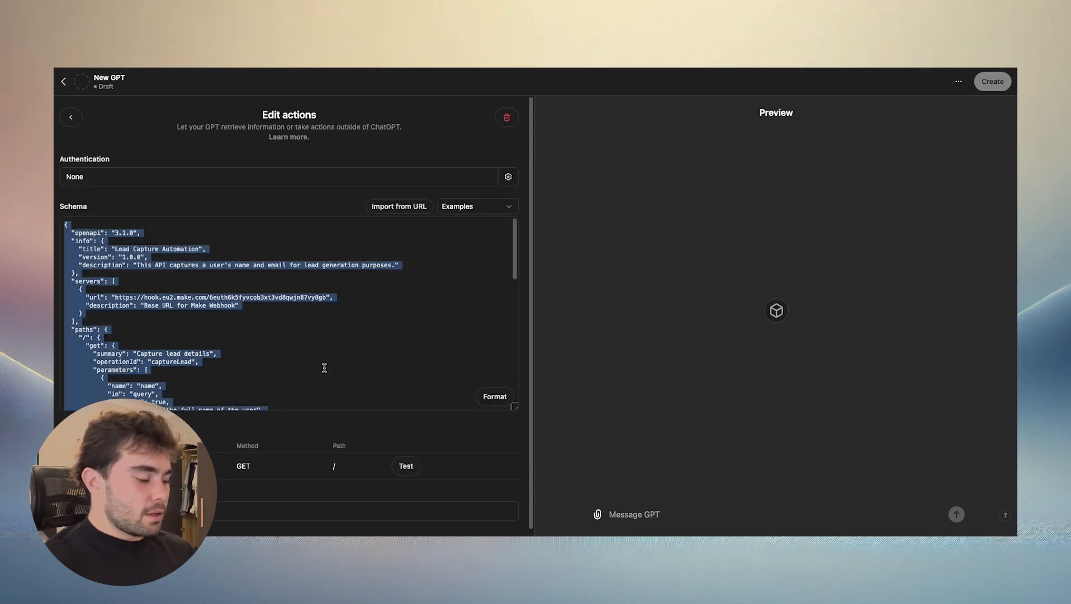
{"action": "key", "text": "super+v"}
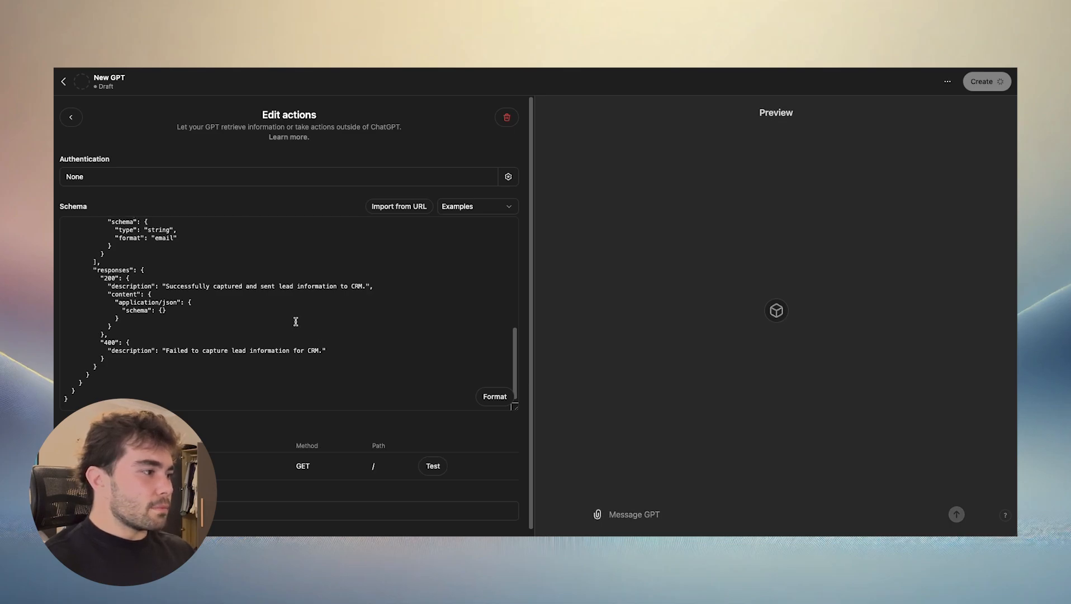
- Change the HTTP method under the "/" path in the action schema to "post"
{"action": "scroll", "coordinate": [296, 322], "scroll_direction": "up", "scroll_amount": 15}
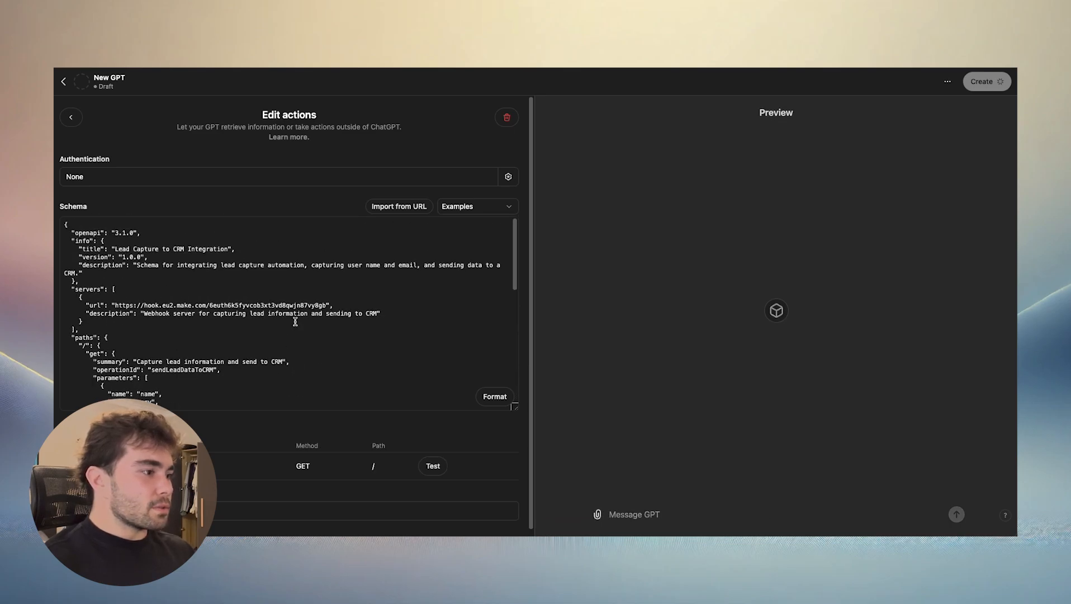
{"action": "left_click", "coordinate": [100, 354]}
{"action": "key", "text": "BackSpace"}
{"action": "key", "text": "BackSpace"}
{"action": "key", "text": "BackSpace"}
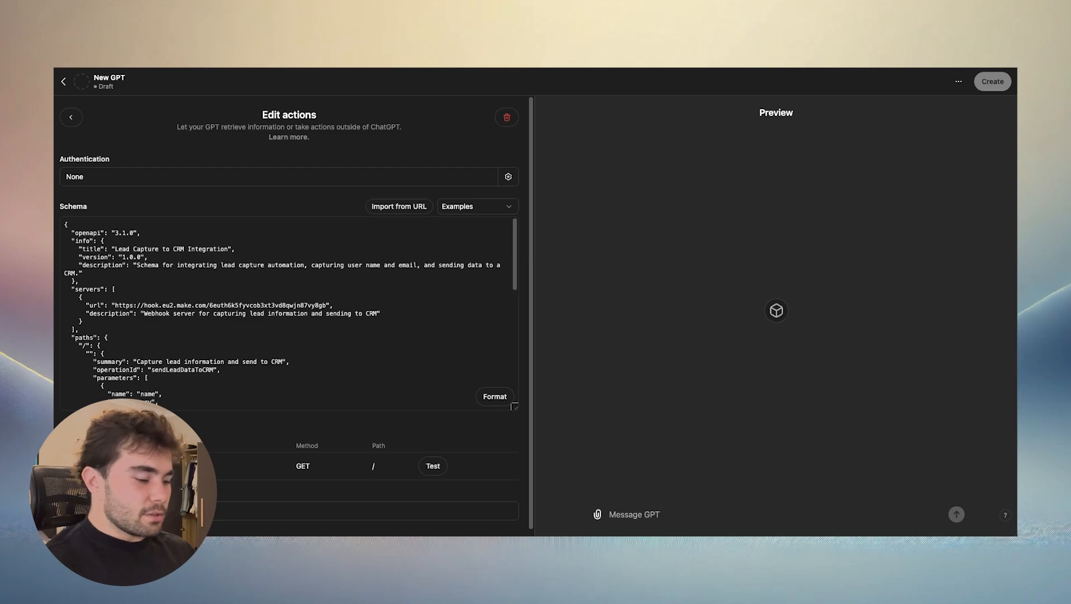
{"action": "type", "text": "post"}
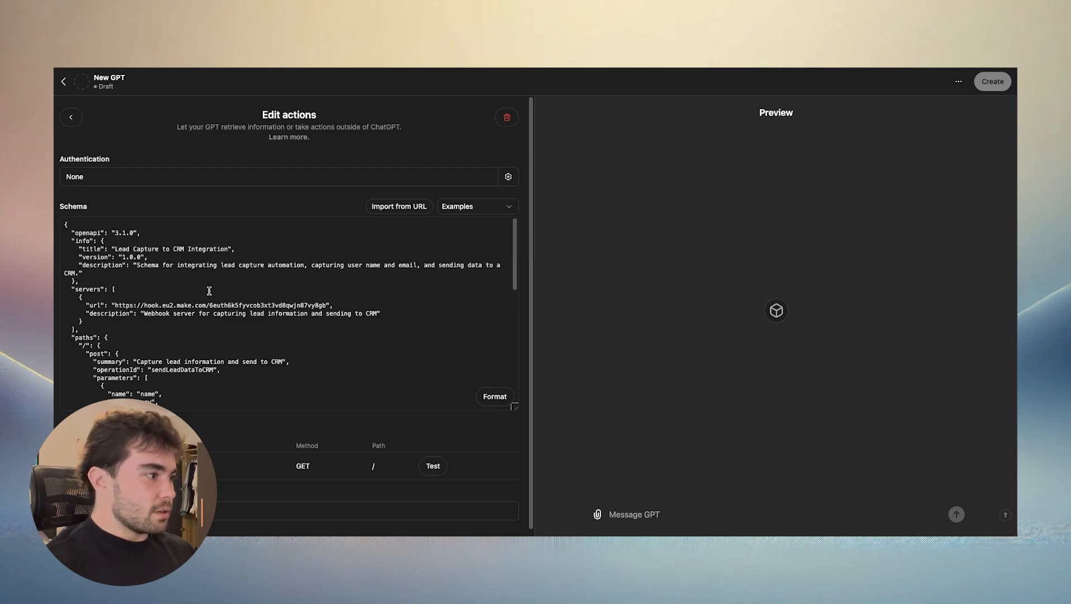
{"action": "left_click", "coordinate": [301, 372]}
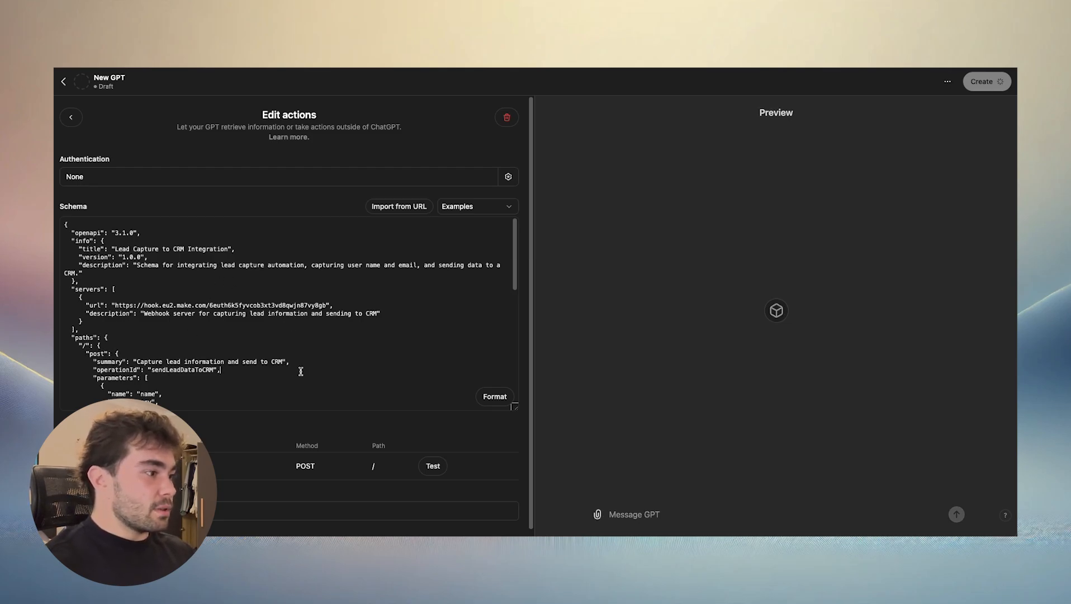
- Switch to the make-schema.txt template, change the method under the "/" path to "post", and return to the GPT editor
{"action": "key", "text": "ctrl+Right"}
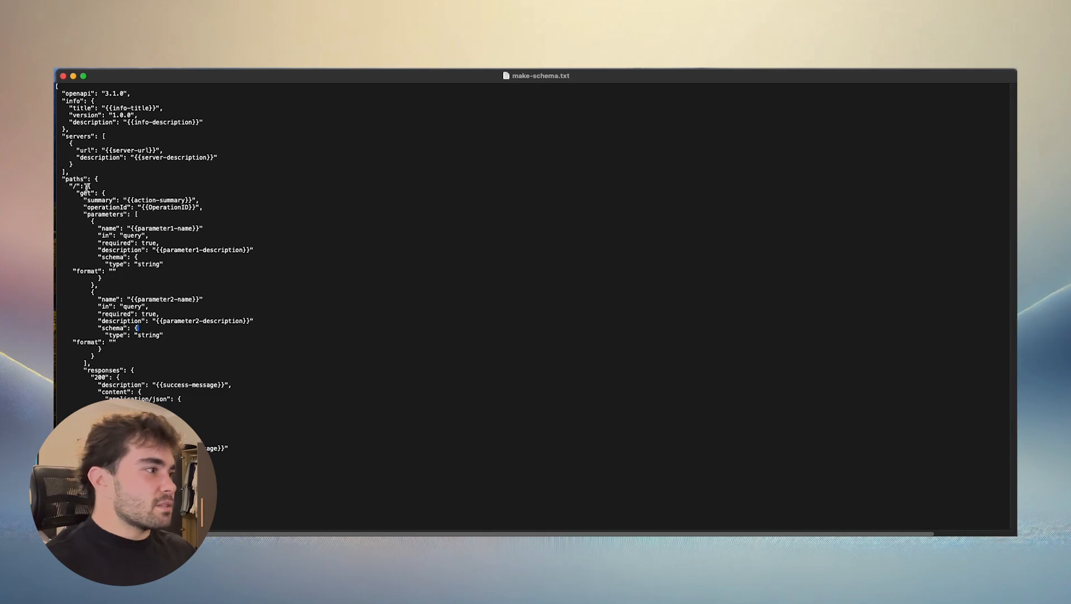
{"action": "double_click", "coordinate": [90, 193]}
{"action": "key", "text": "BackSpace"}
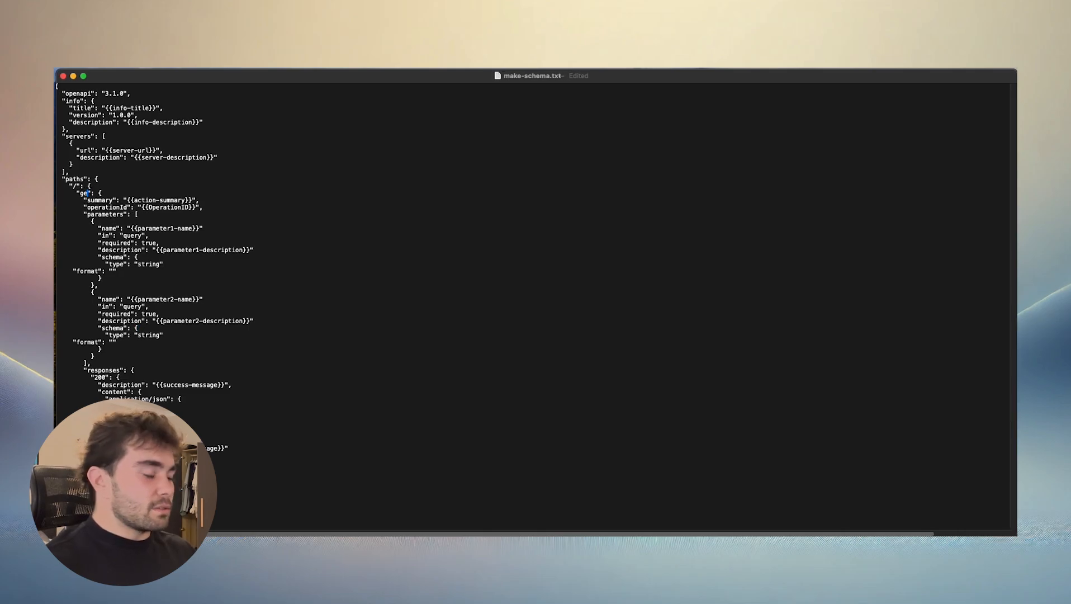
{"action": "type", "text": "post"}
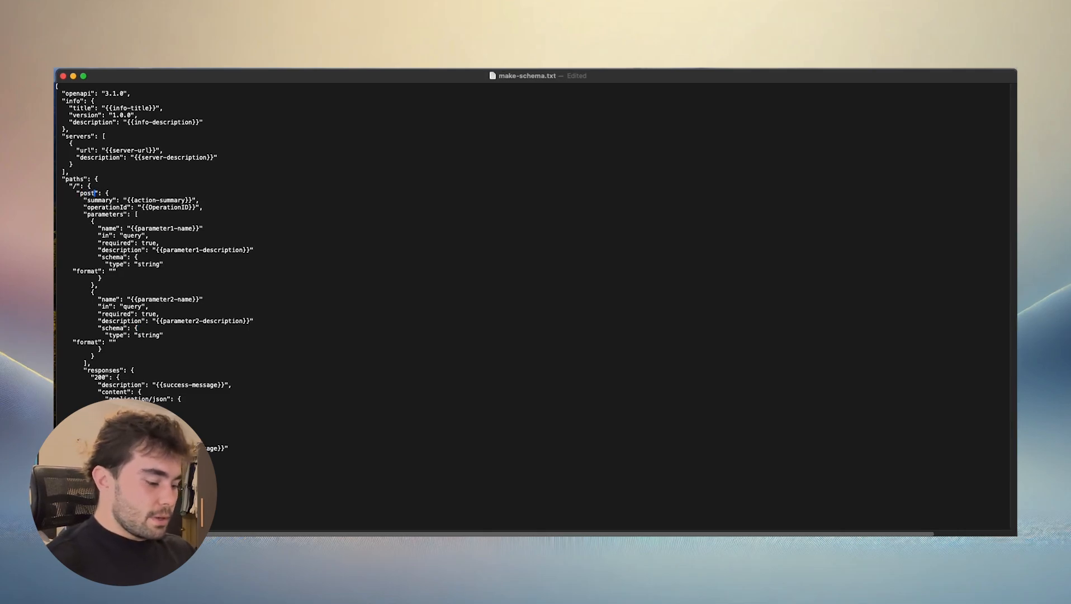
{"action": "key", "text": "ctrl+Left"}
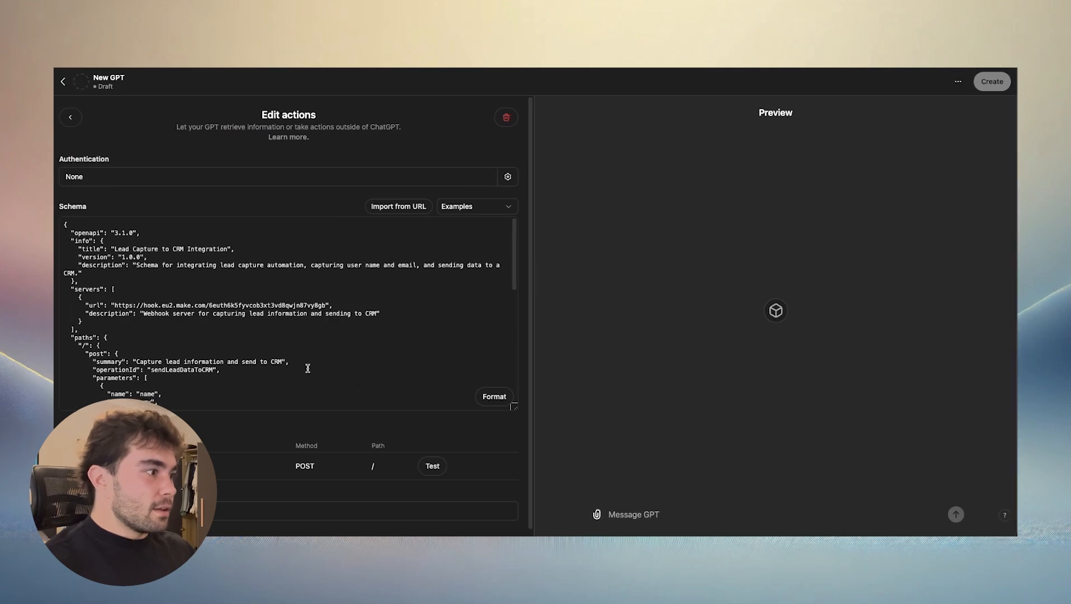
- In Make, redetermine the lead-capture webhook's data structure by running the GPT action's test, and accept the webhook settings
{"action": "scroll", "coordinate": [379, 436], "scroll_direction": "down", "scroll_amount": 1}
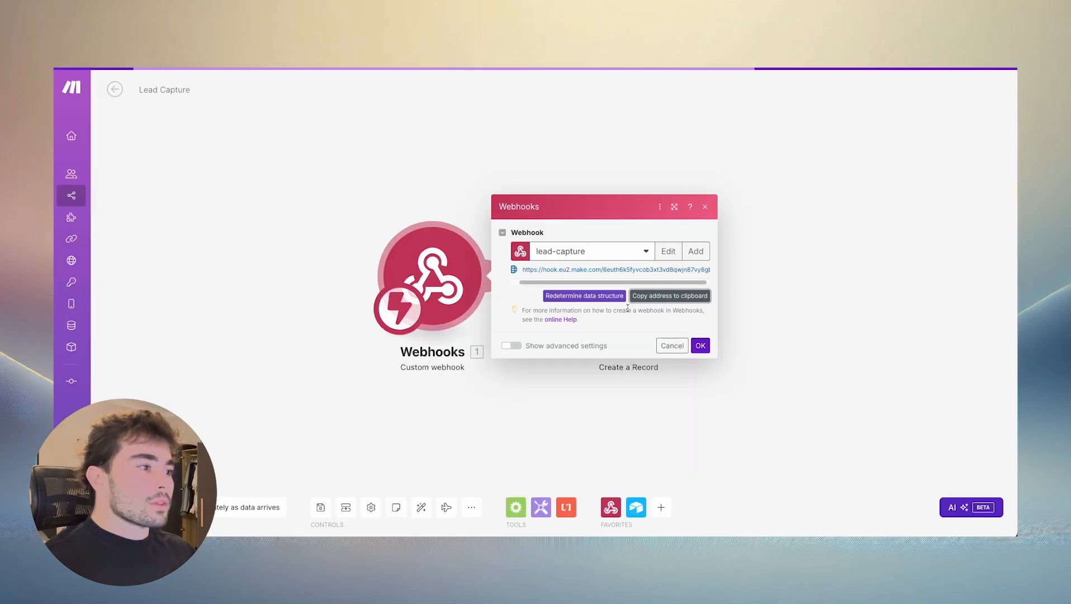
{"action": "left_click", "coordinate": [594, 296]}
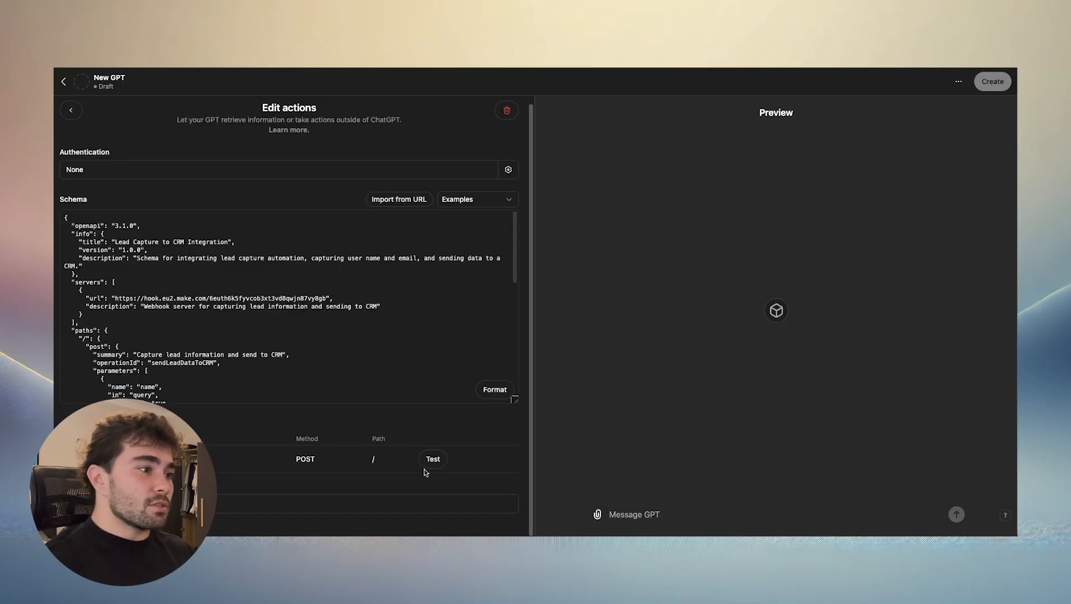
{"action": "left_click", "coordinate": [433, 458]}
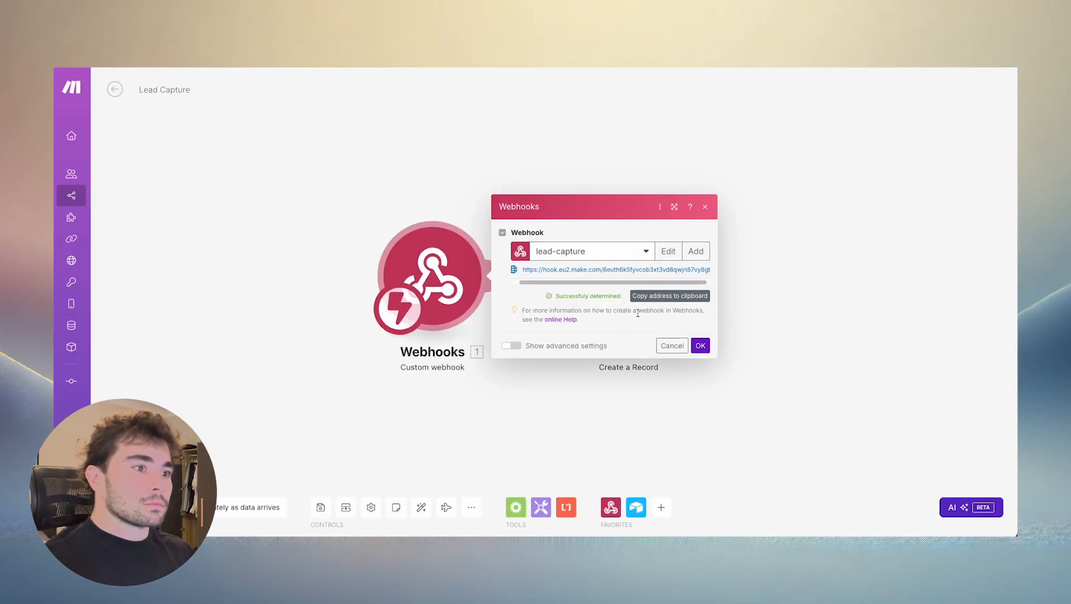
{"action": "left_click", "coordinate": [700, 346]}
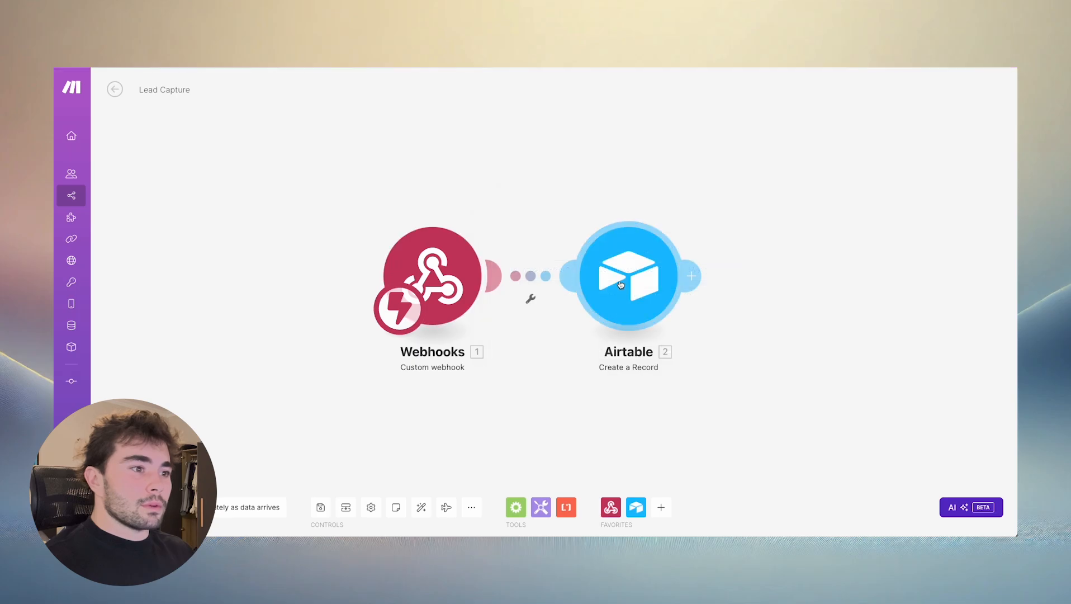
- Map the Airtable record's Name and Email fields to the webhook's name and email values, accept the module settings, and save the scenario
{"action": "left_click", "coordinate": [685, 277]}
{"action": "left_click", "coordinate": [723, 293]}
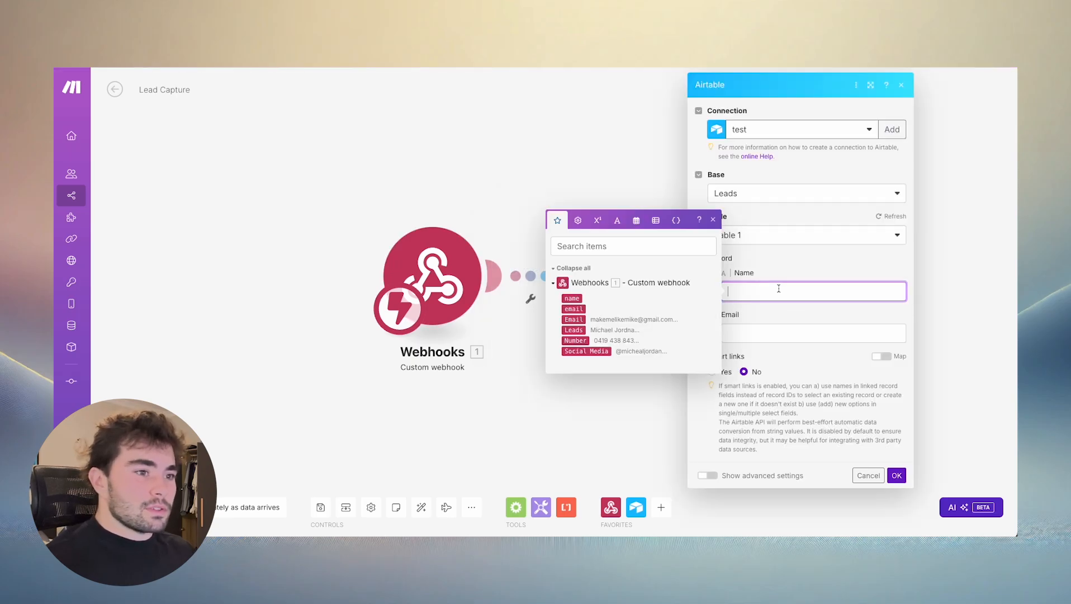
{"action": "left_click", "coordinate": [571, 298]}
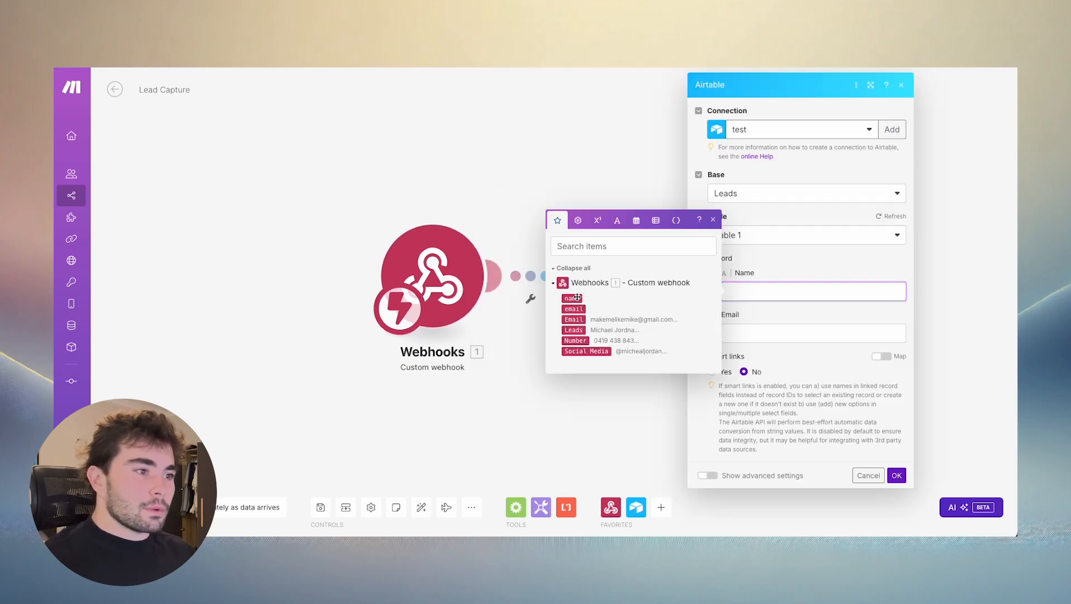
{"action": "left_click", "coordinate": [772, 333]}
{"action": "left_click", "coordinate": [574, 350]}
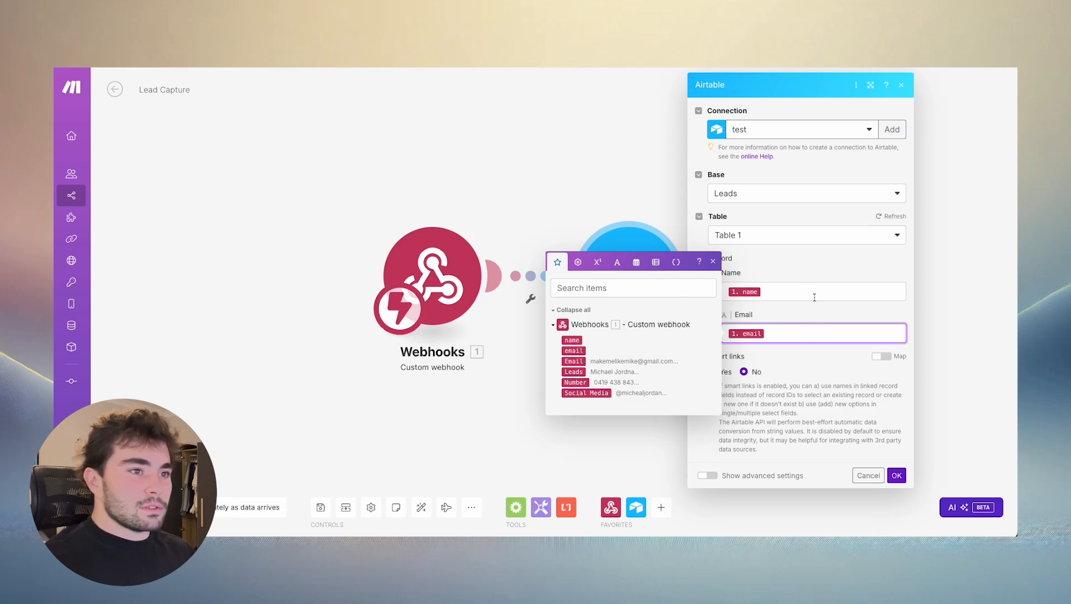
{"action": "left_click", "coordinate": [820, 314]}
{"action": "left_click", "coordinate": [897, 474]}
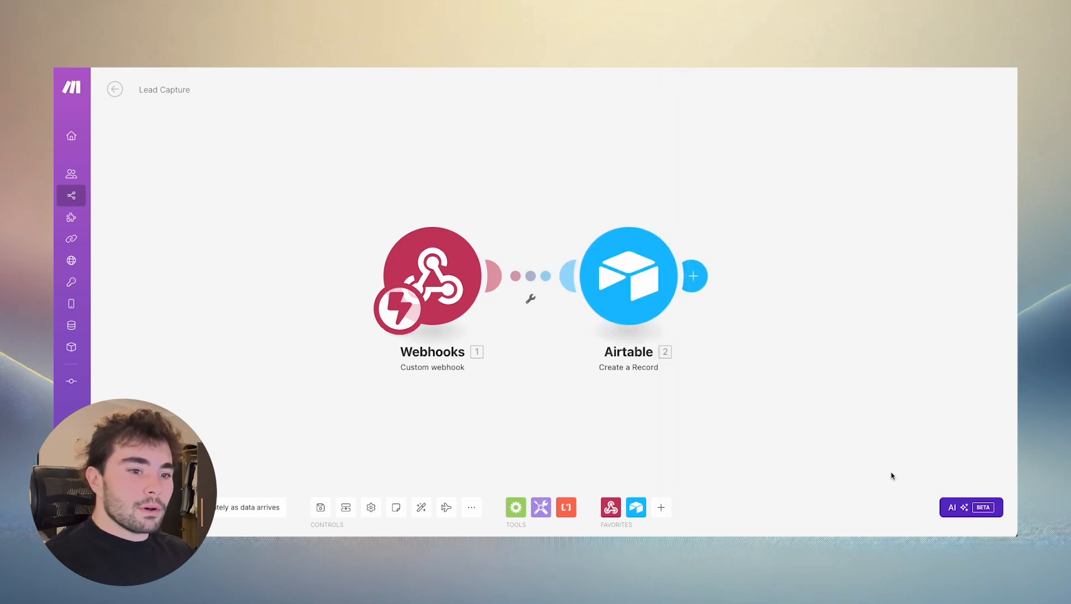
{"action": "left_click", "coordinate": [320, 507]}
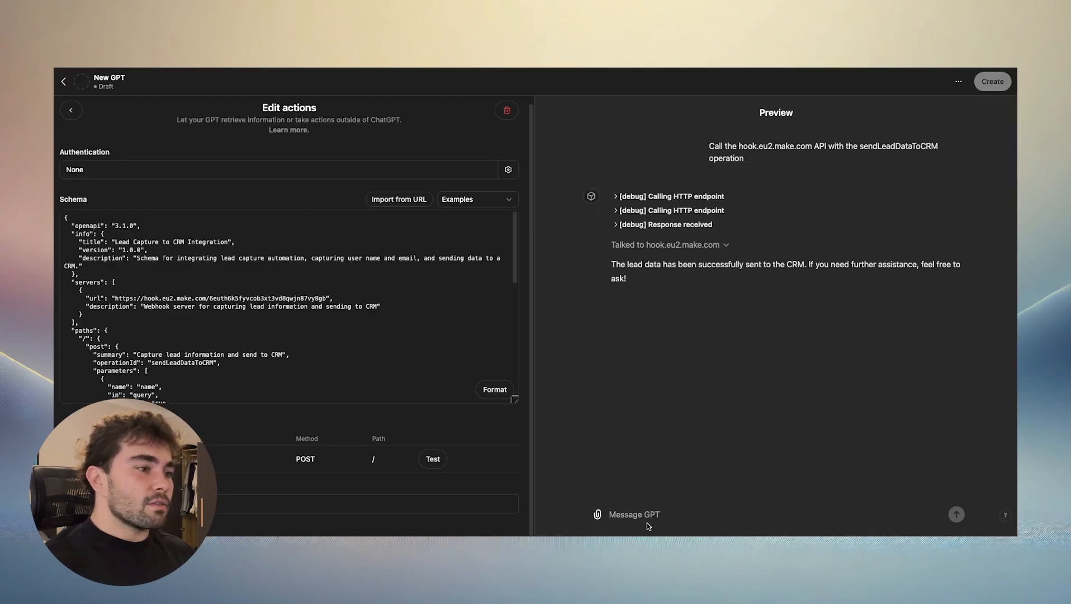
- In the GPT editor, try to call the sendLeadDataToCRM operation from the preview with a sample contact's name and email
{"action": "left_click", "coordinate": [433, 459]}
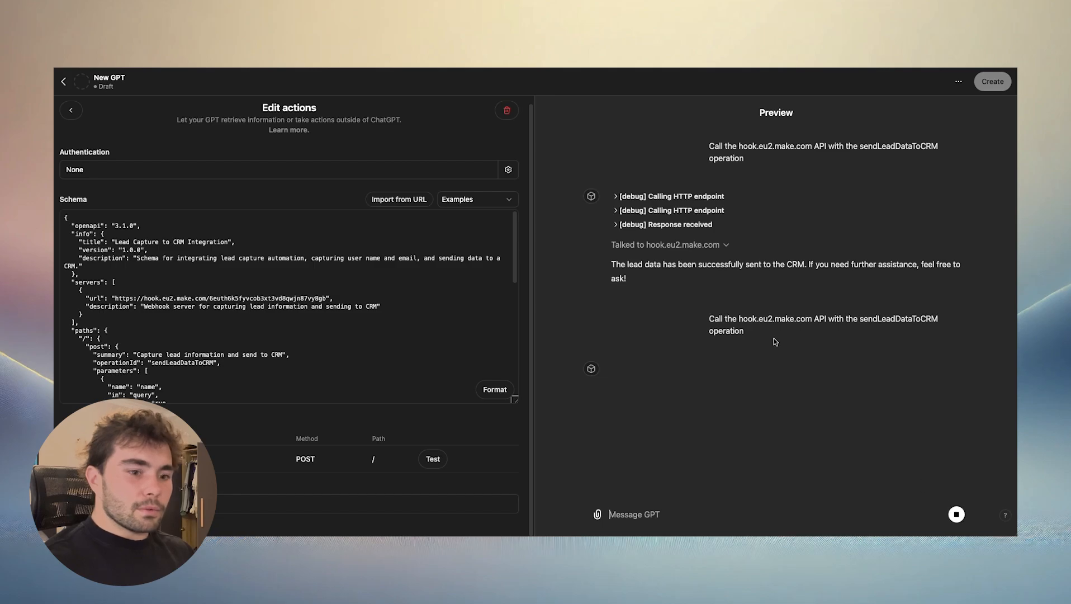
{"action": "triple_click", "coordinate": [739, 327]}
{"action": "key", "text": "cmd+c"}
{"action": "left_click", "coordinate": [666, 510]}
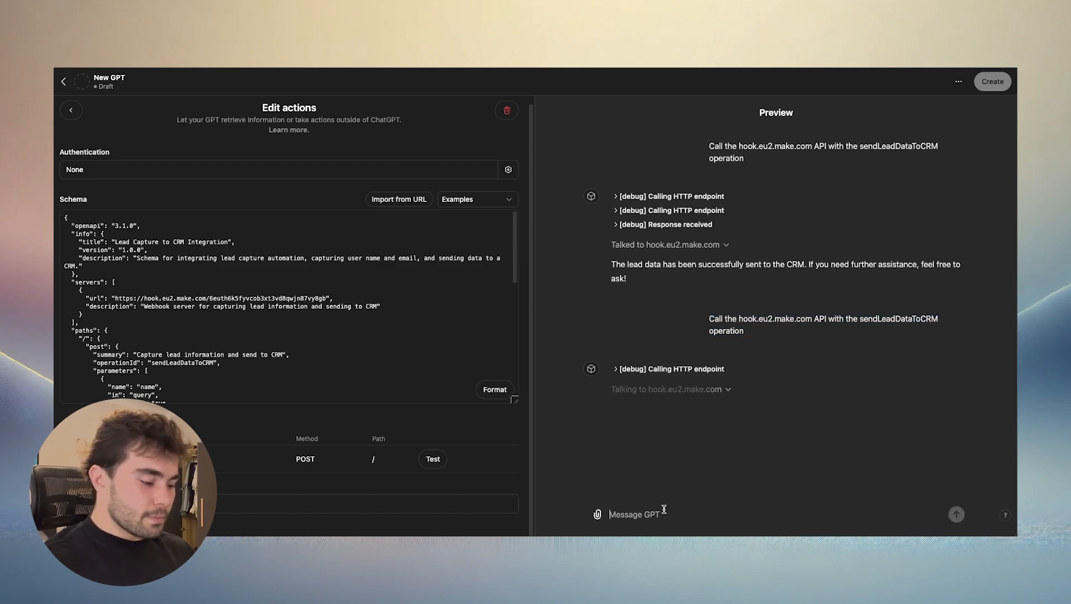
{"action": "key", "text": "cmd+v"}
{"action": "type", "text": "name = John Doe email = john@gmail"}
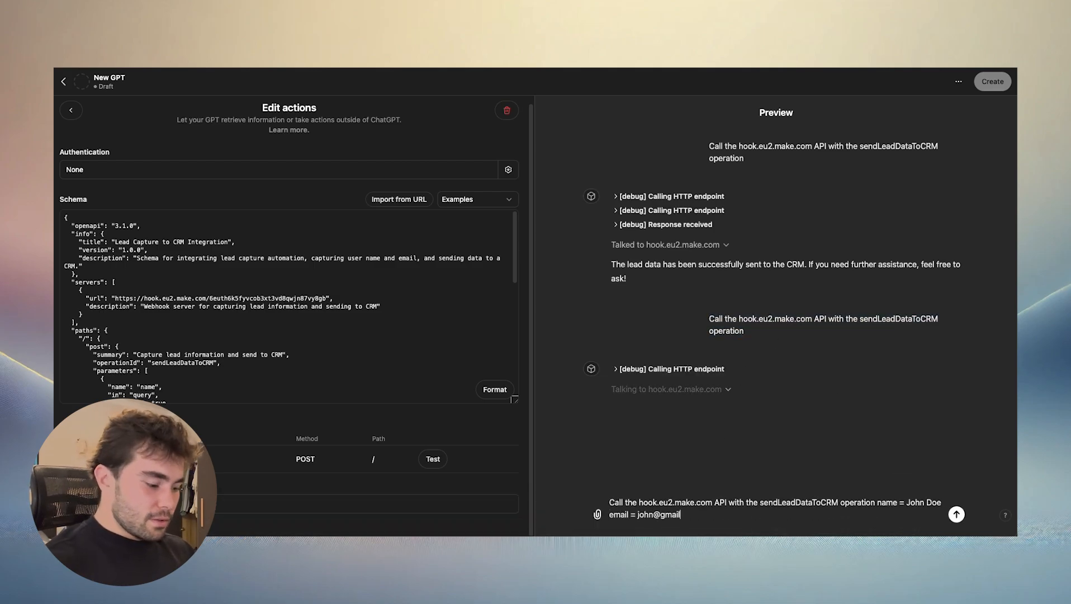
{"action": "key", "text": "Return"}
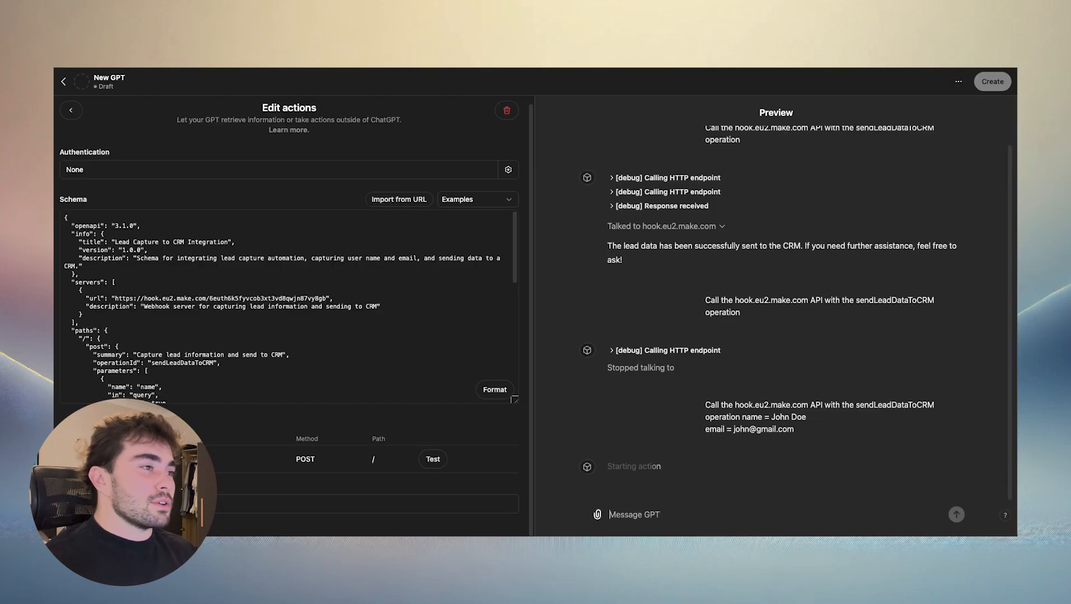
{"action": "left_click_drag", "start_coordinate": [706, 404], "coordinate": [806, 417]}
{"action": "left_click", "coordinate": [772, 417]}
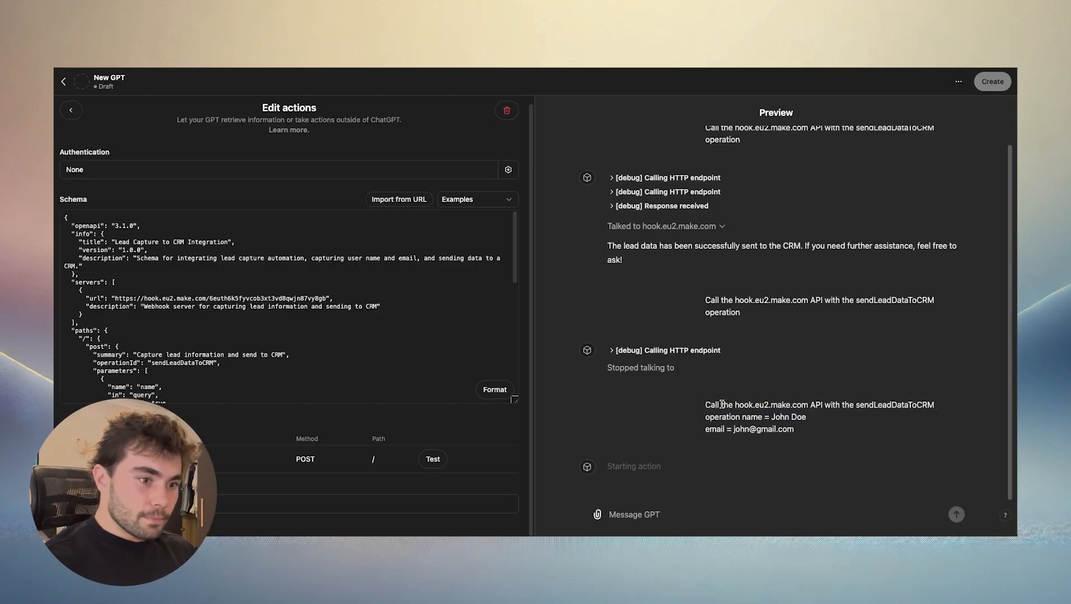
{"action": "left_click_drag", "start_coordinate": [690, 401], "coordinate": [827, 433]}
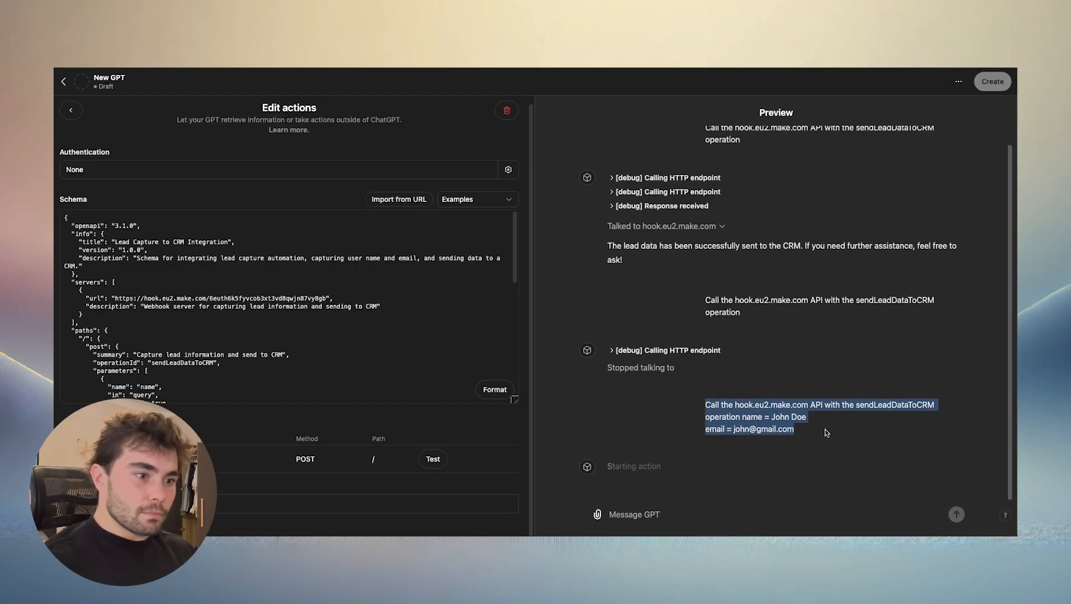
- Rerun the action's test, allow the call to hook.eu2.make.com, and expand the HTTP request details
{"action": "left_click", "coordinate": [432, 458]}
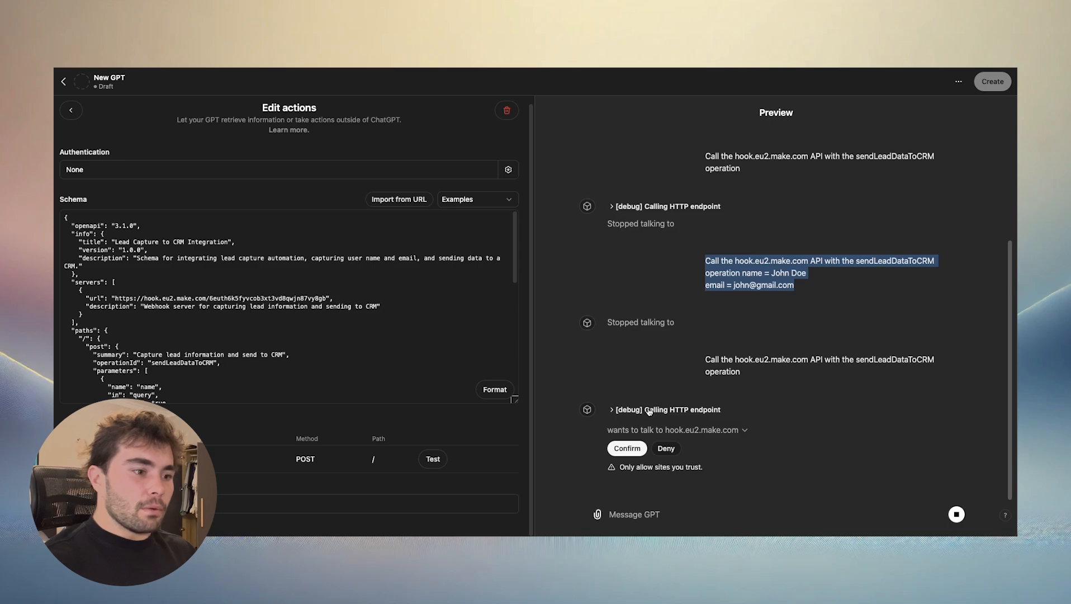
{"action": "left_click", "coordinate": [626, 449]}
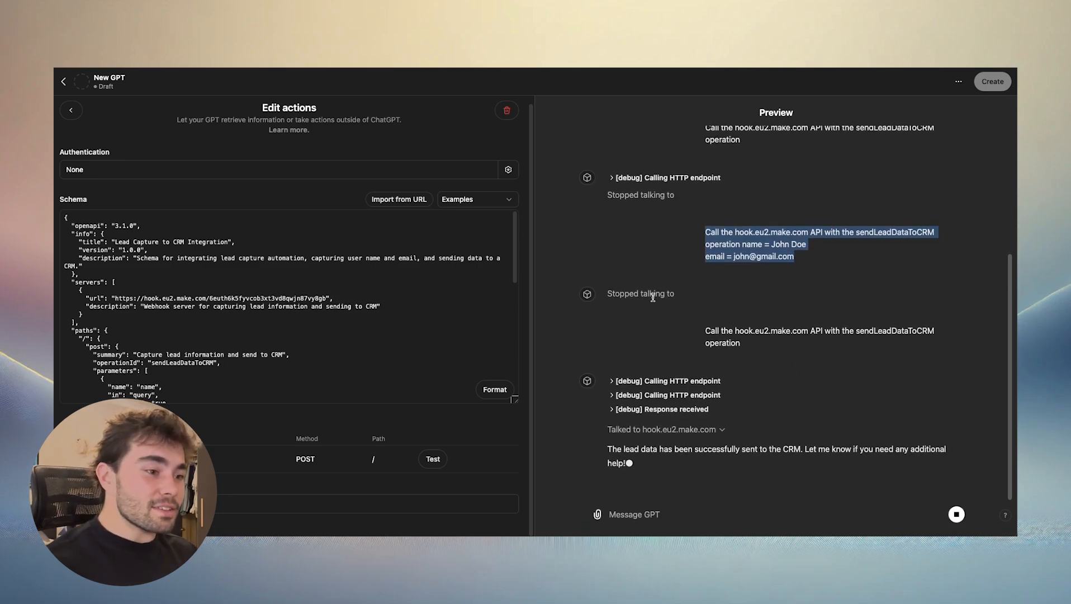
{"action": "left_click", "coordinate": [609, 382]}
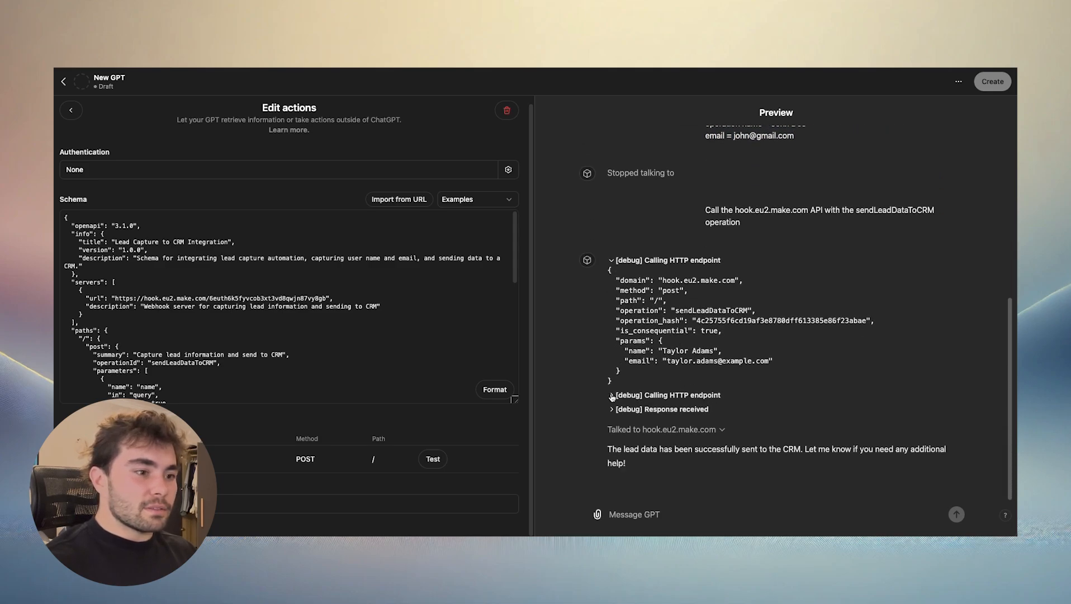
{"action": "left_click", "coordinate": [612, 395]}
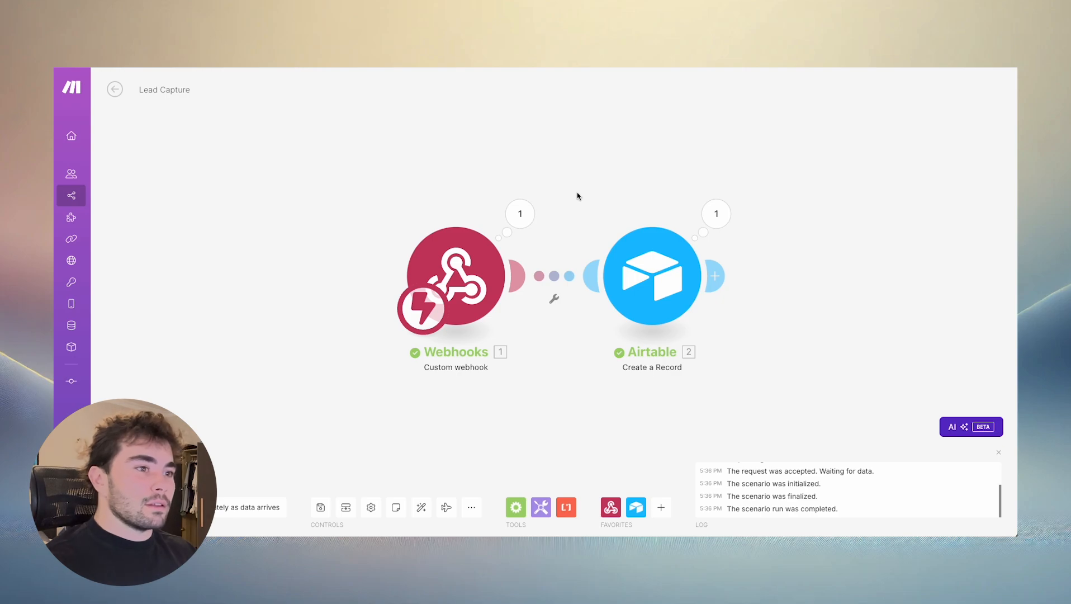
- Inspect the Airtable module's run output in Make, and check the records in Table 1 of the Leads base
{"action": "left_click", "coordinate": [716, 214]}
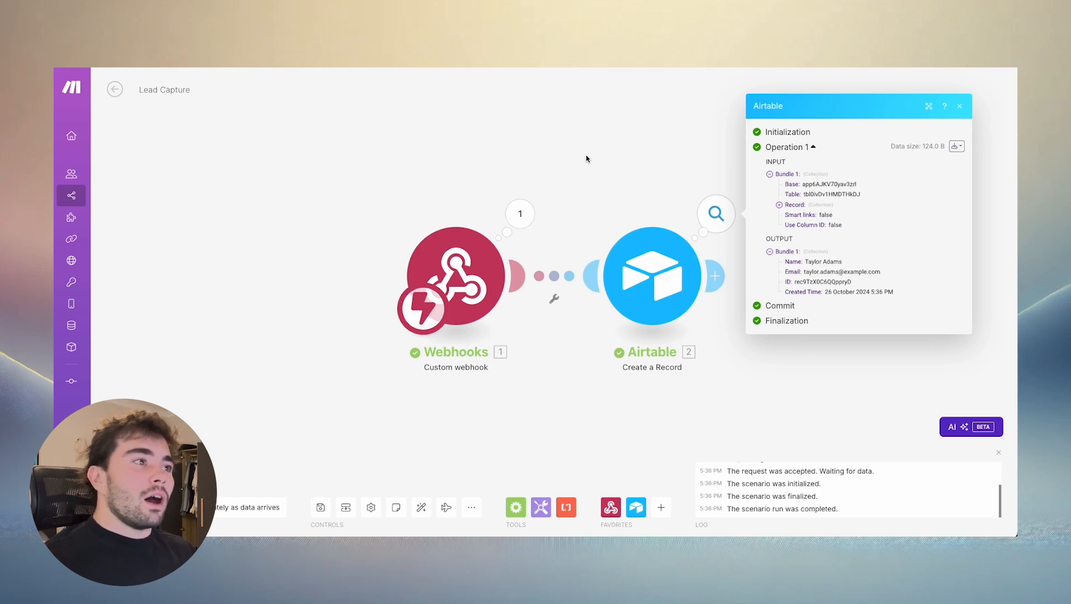
{"action": "left_click", "coordinate": [565, 124]}
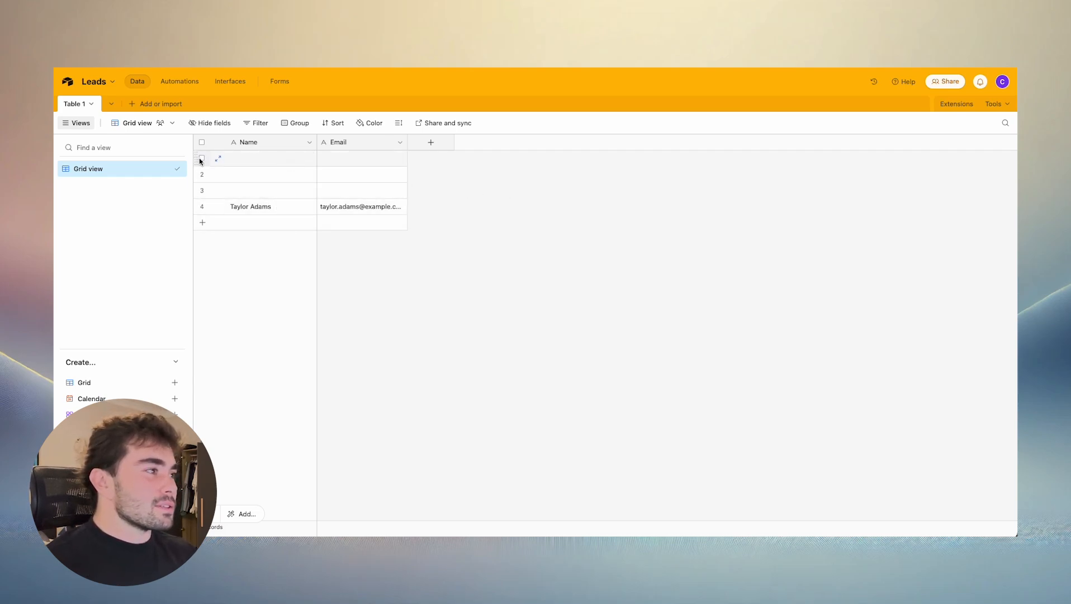
{"action": "left_click_drag", "start_coordinate": [199, 161], "coordinate": [205, 169]}
{"action": "left_click", "coordinate": [360, 191]}
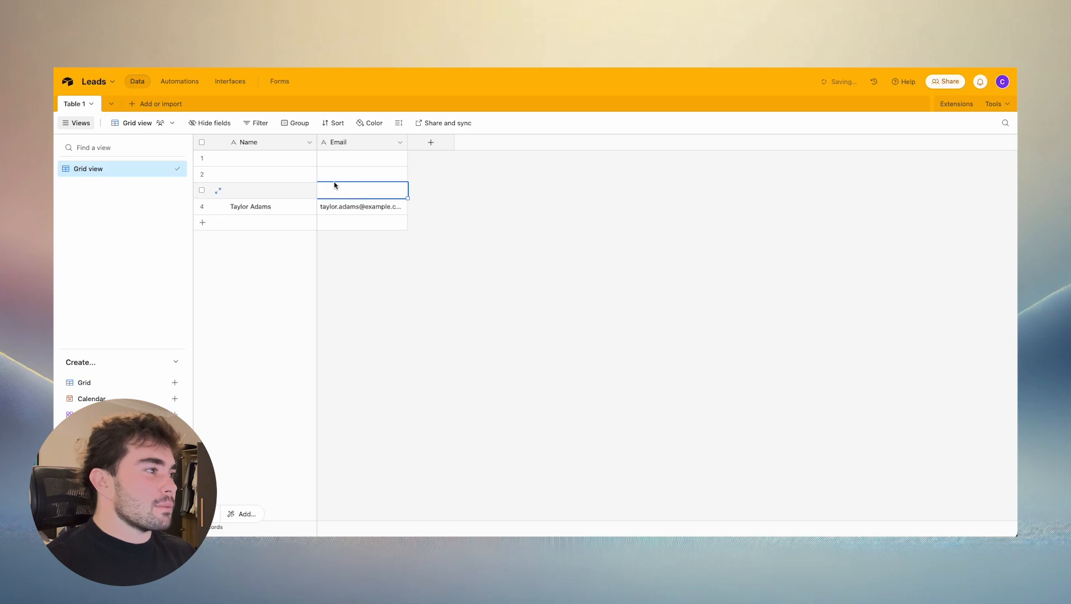
{"action": "left_click_drag", "start_coordinate": [334, 185], "coordinate": [248, 148]}
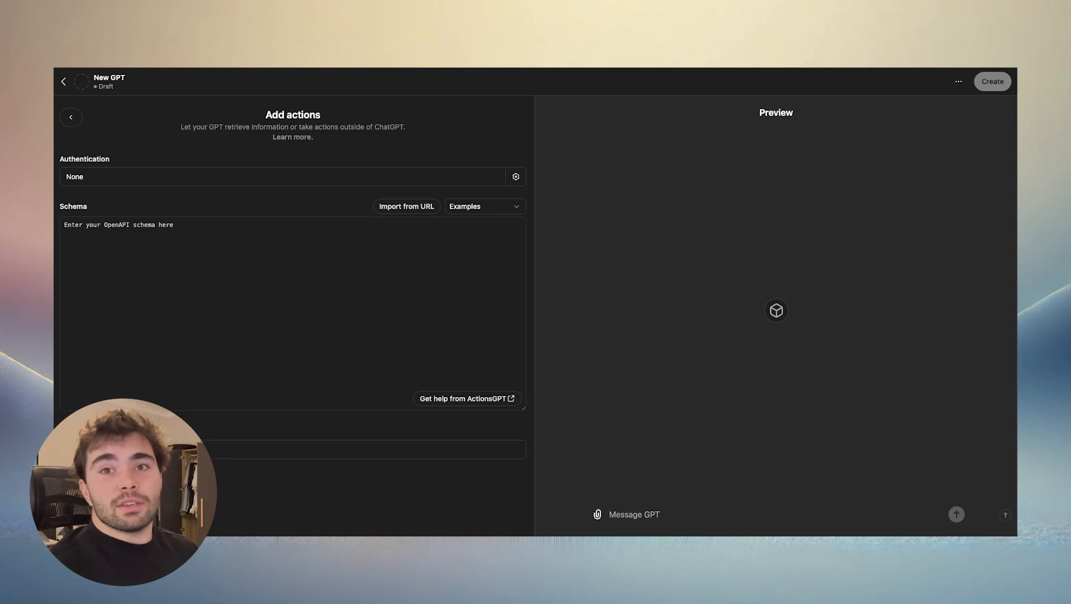
{"action": "left_click", "coordinate": [394, 445]}
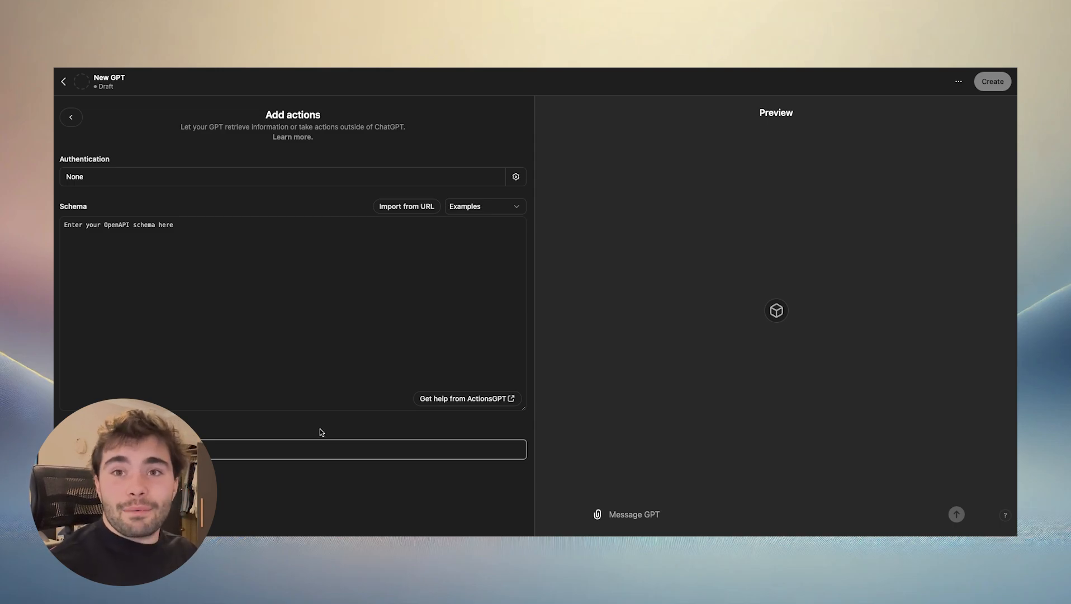
{"action": "left_click", "coordinate": [350, 446]}
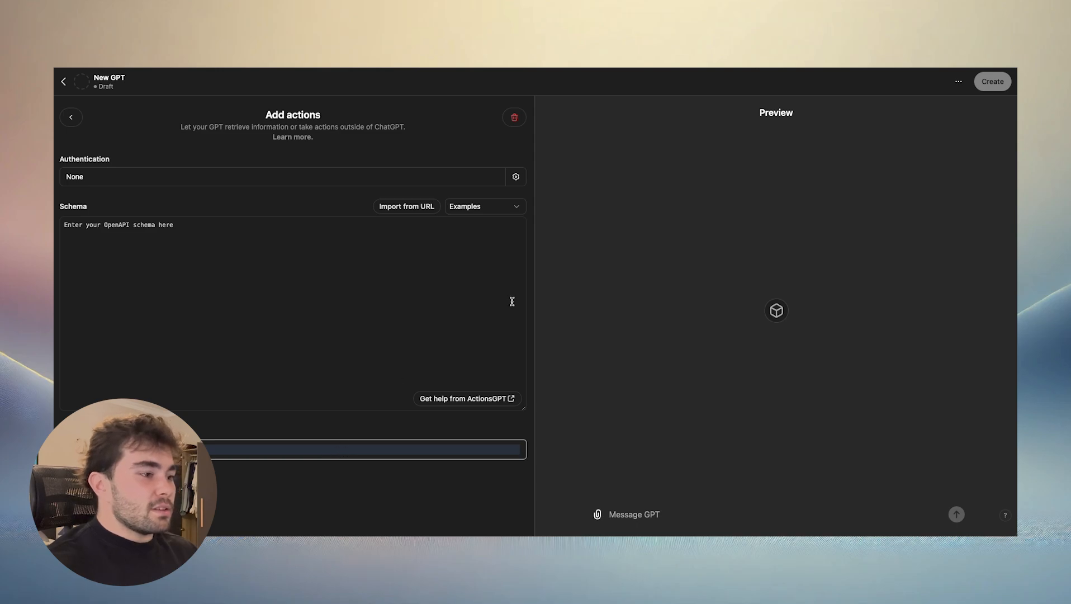
{"action": "left_click", "coordinate": [351, 271]}
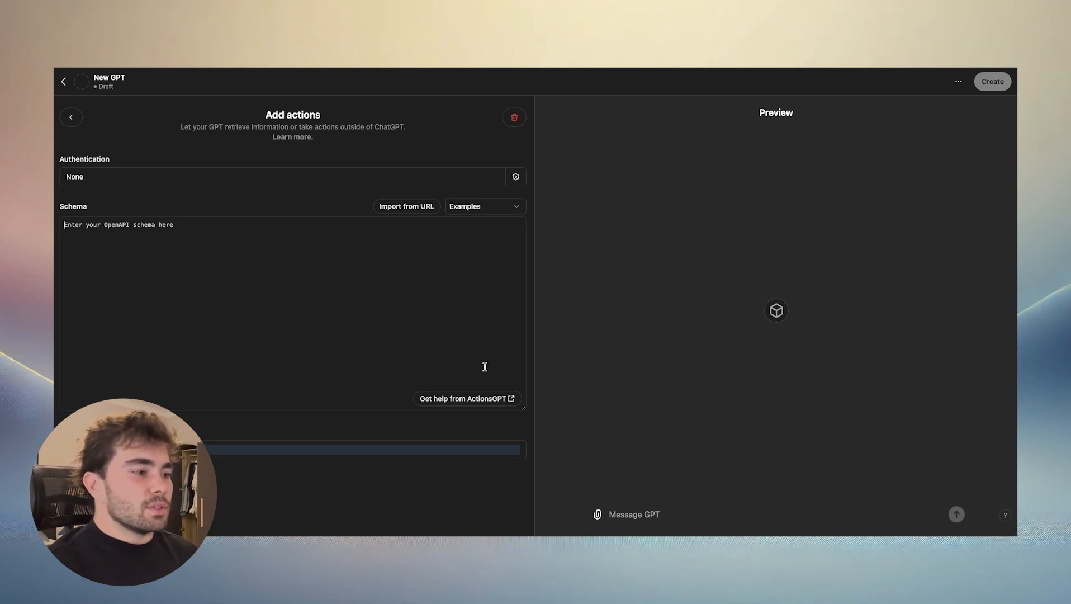
{"action": "left_click", "coordinate": [333, 450]}
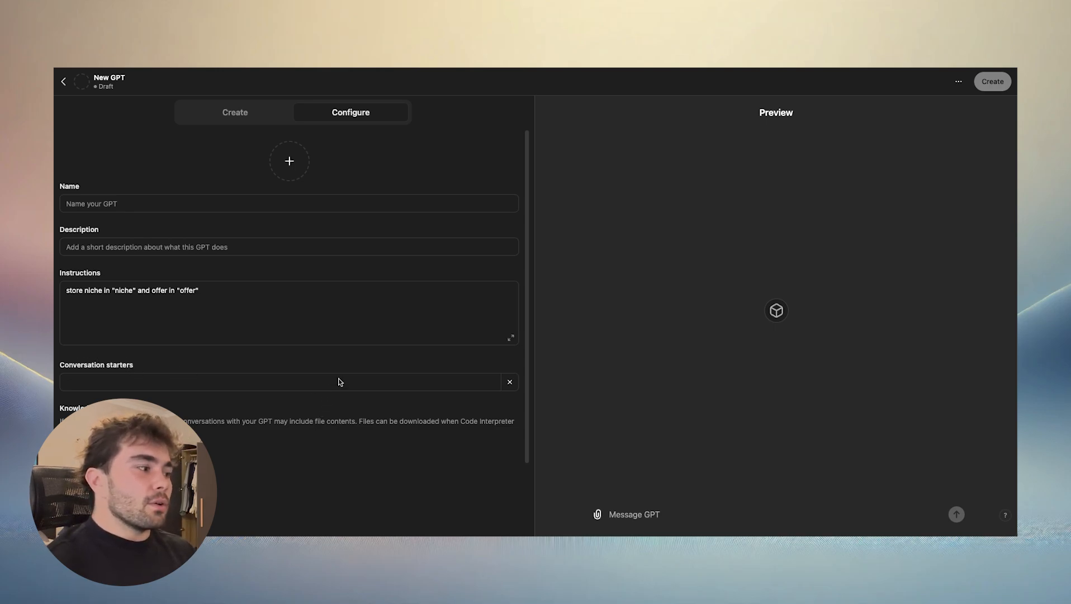
- Reopen the new GPT's existing action from its configuration page and go to the field below the empty schema
{"action": "scroll", "coordinate": [323, 380], "scroll_direction": "down", "scroll_amount": 1}
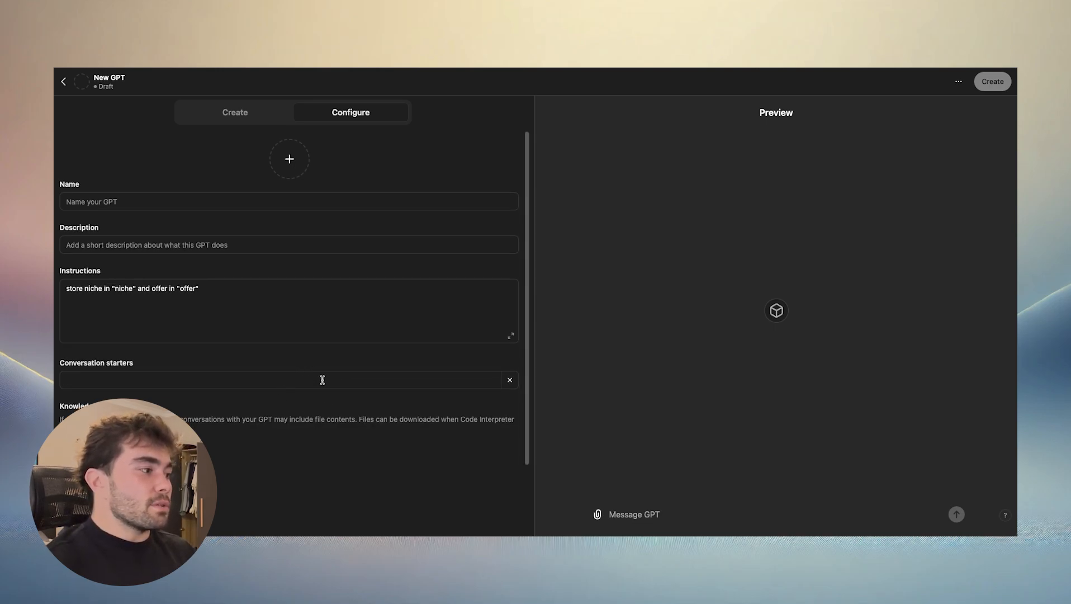
{"action": "scroll", "coordinate": [323, 380], "scroll_direction": "down", "scroll_amount": 3}
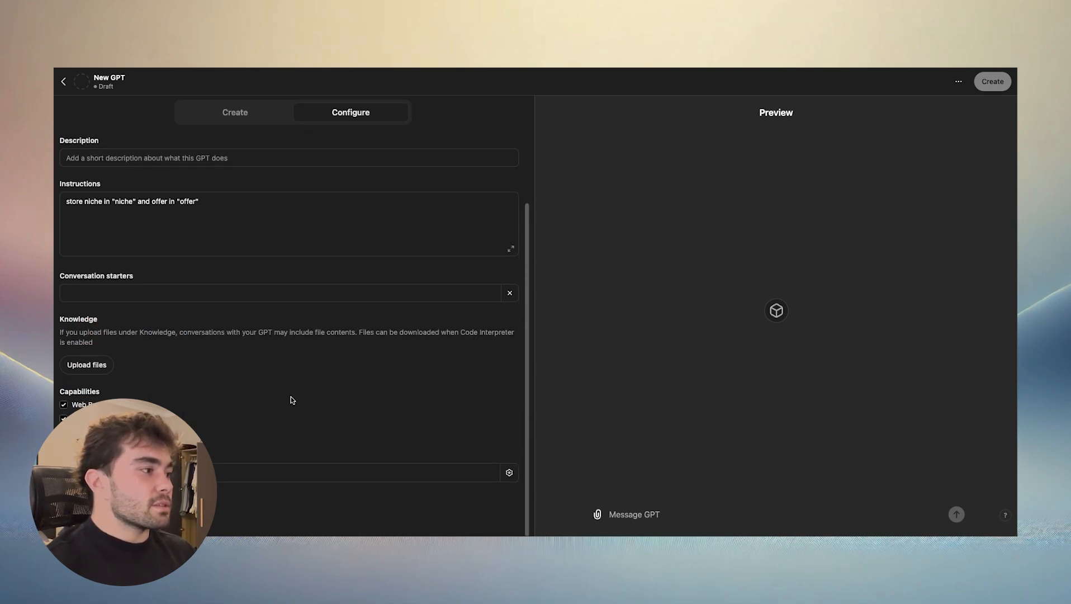
{"action": "left_click", "coordinate": [237, 473]}
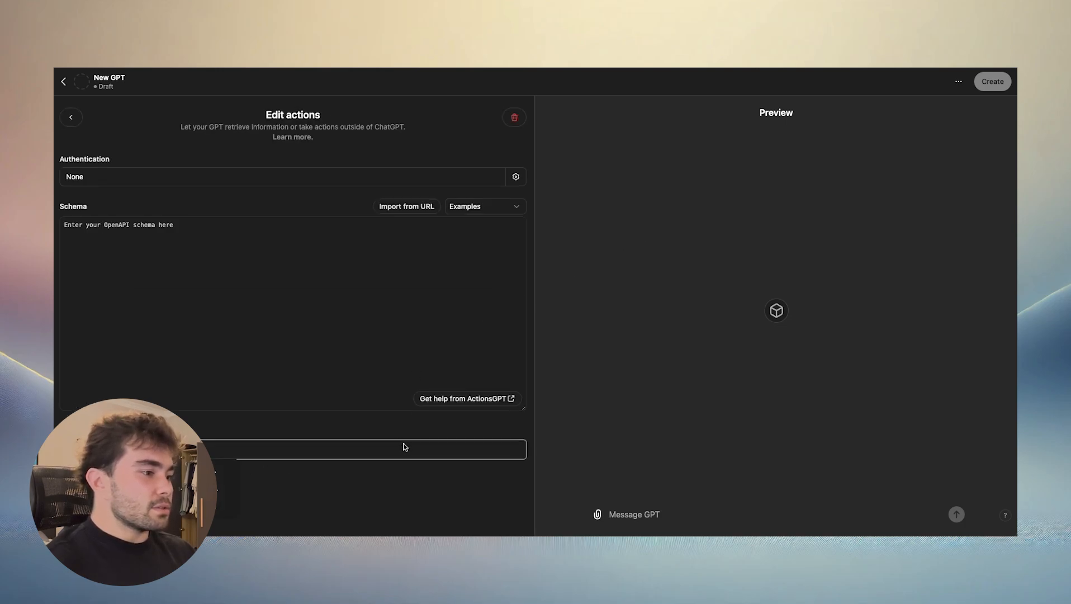
{"action": "left_click", "coordinate": [318, 450]}
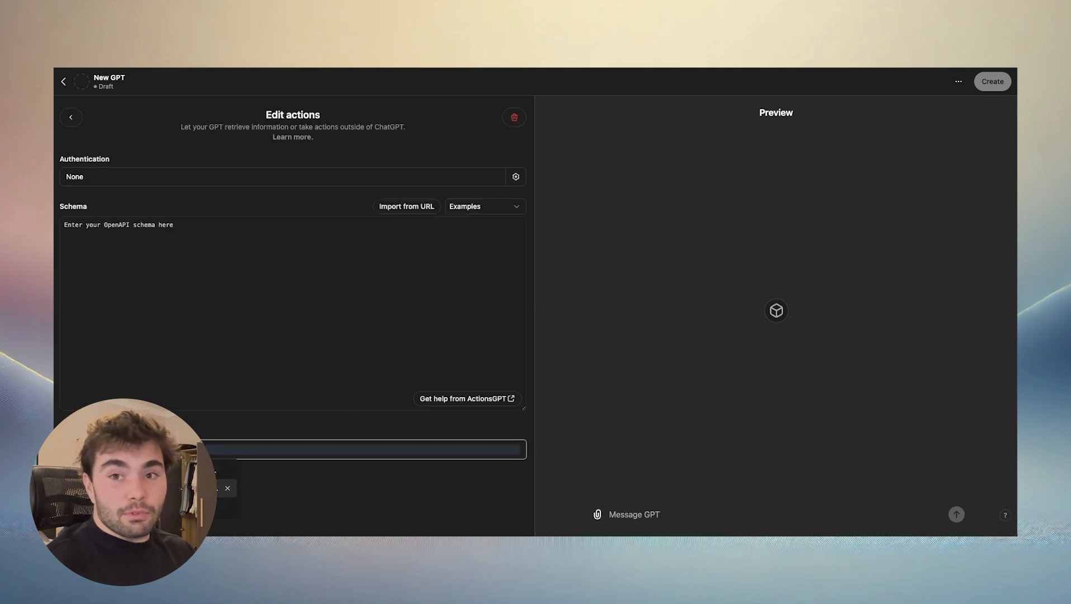
{"action": "left_click", "coordinate": [184, 506]}
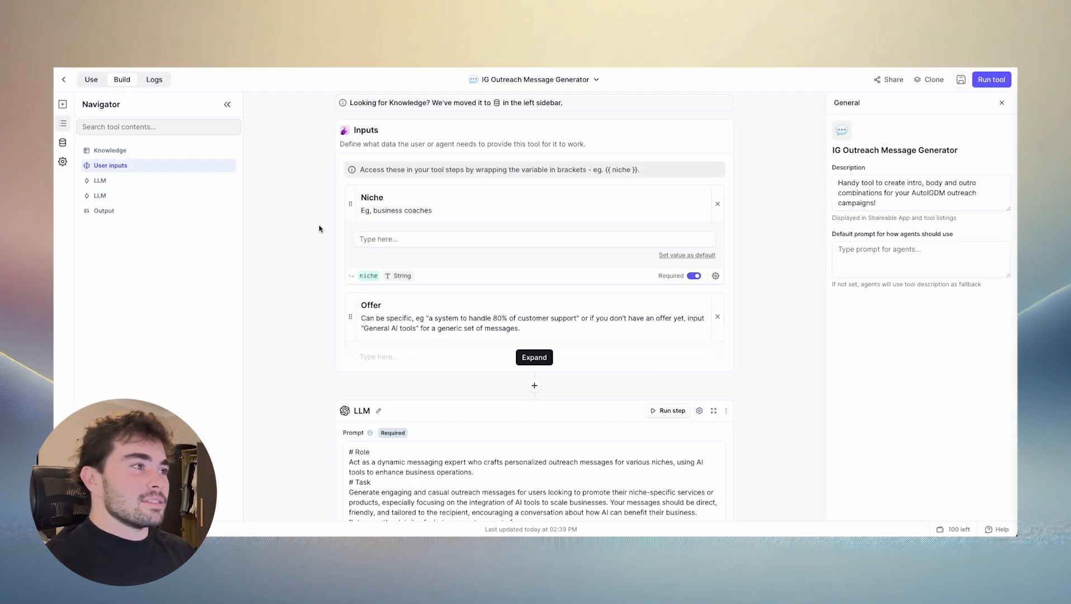
- Switch to Relevance AI and examine the inputs and LLM prompt of the IG Outreach Message Generator tool
{"action": "scroll", "coordinate": [320, 229], "scroll_direction": "up", "scroll_amount": 1}
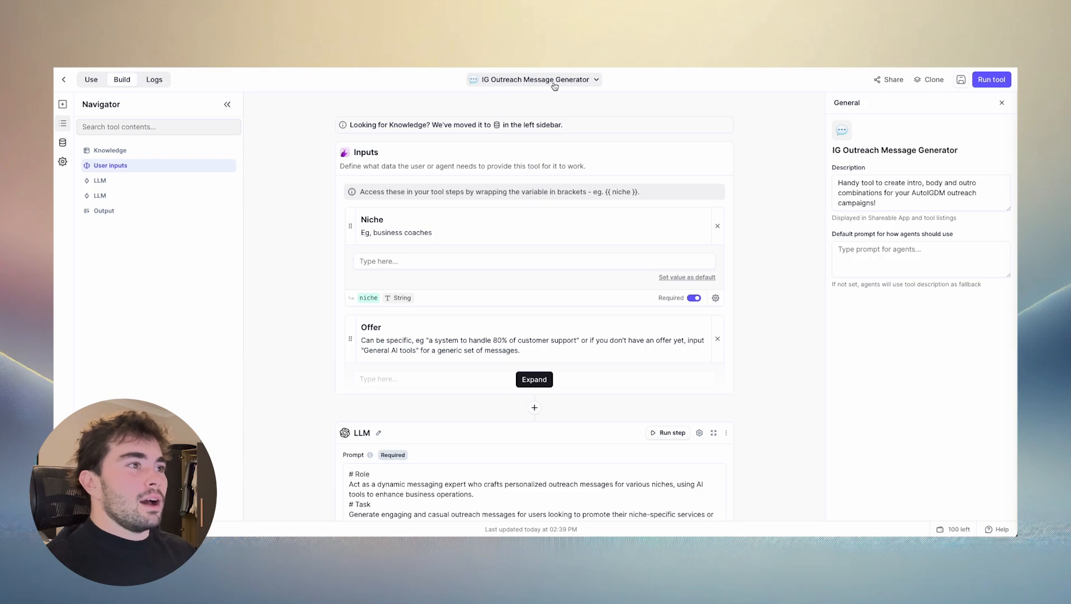
{"action": "scroll", "coordinate": [480, 330], "scroll_direction": "down", "scroll_amount": 20}
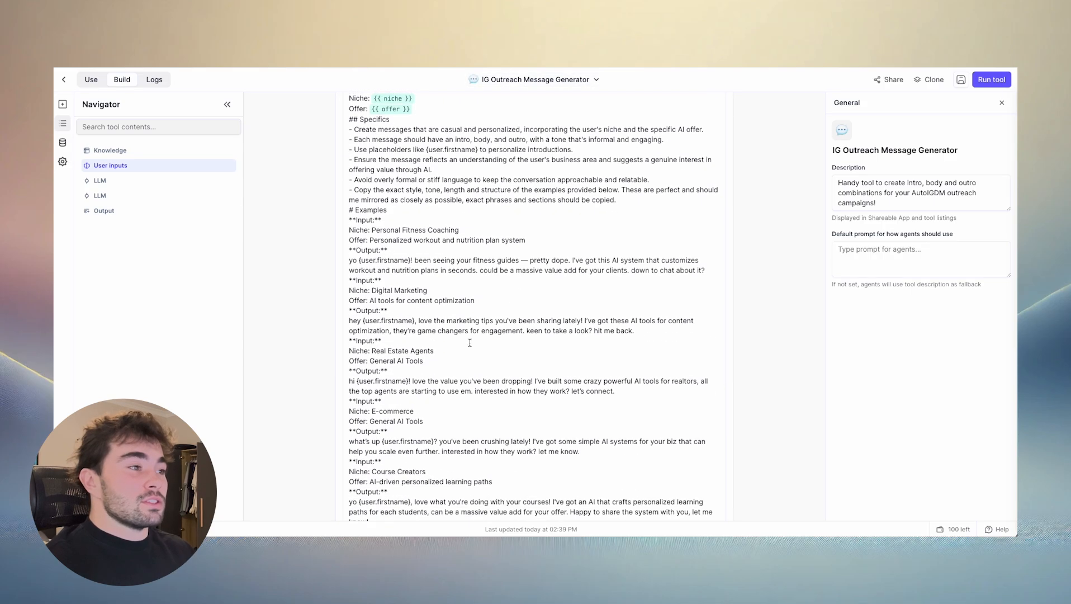
{"action": "scroll", "coordinate": [416, 339], "scroll_direction": "up", "scroll_amount": 20}
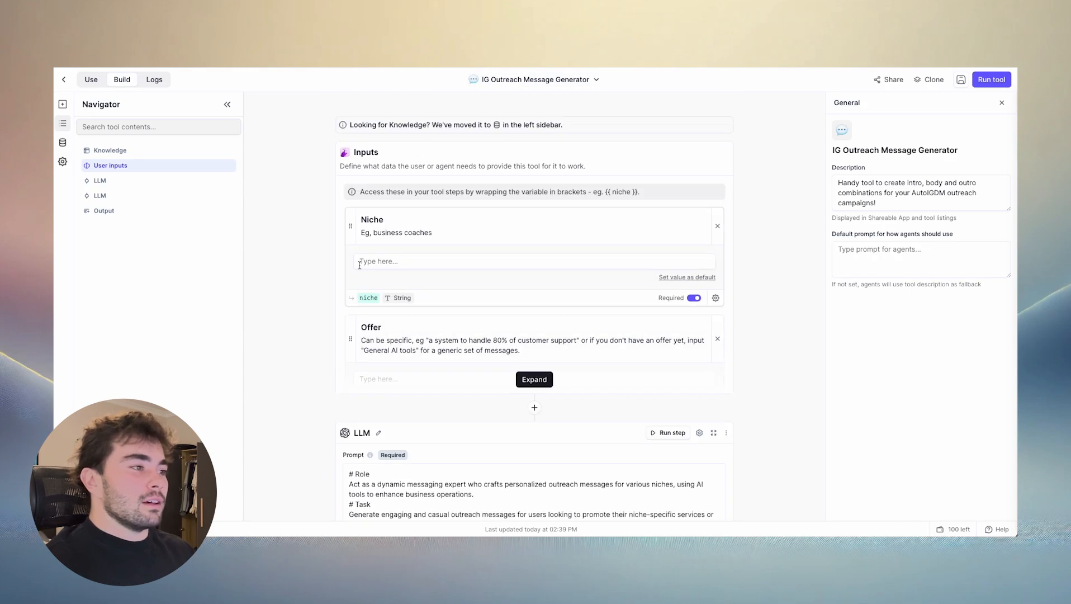
- Leave the tool for the Template Gallery and browse the available tool templates
{"action": "left_click", "coordinate": [63, 78]}
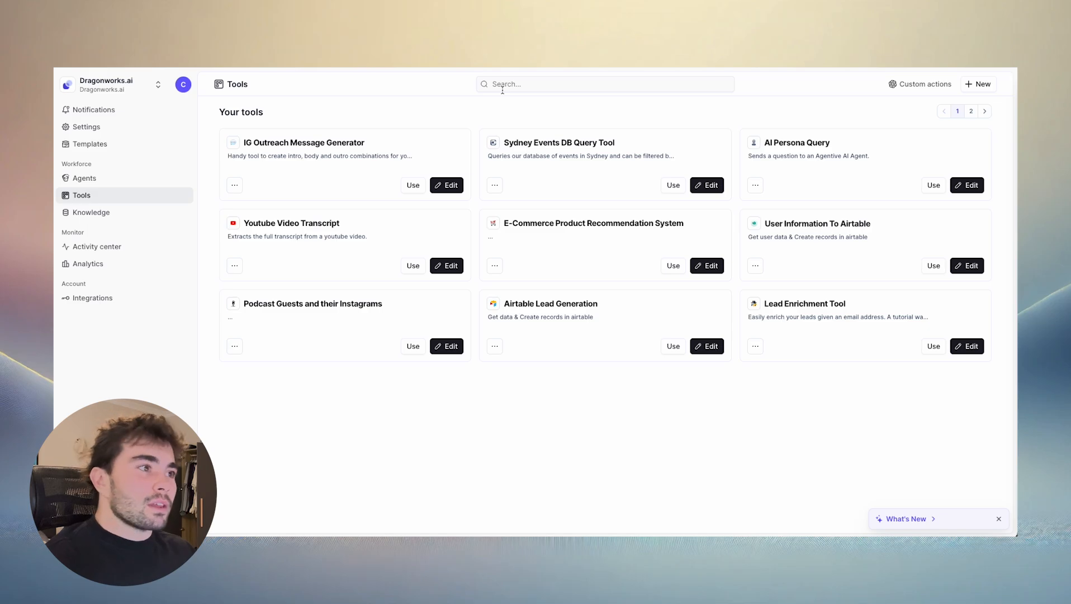
{"action": "left_click", "coordinate": [118, 144]}
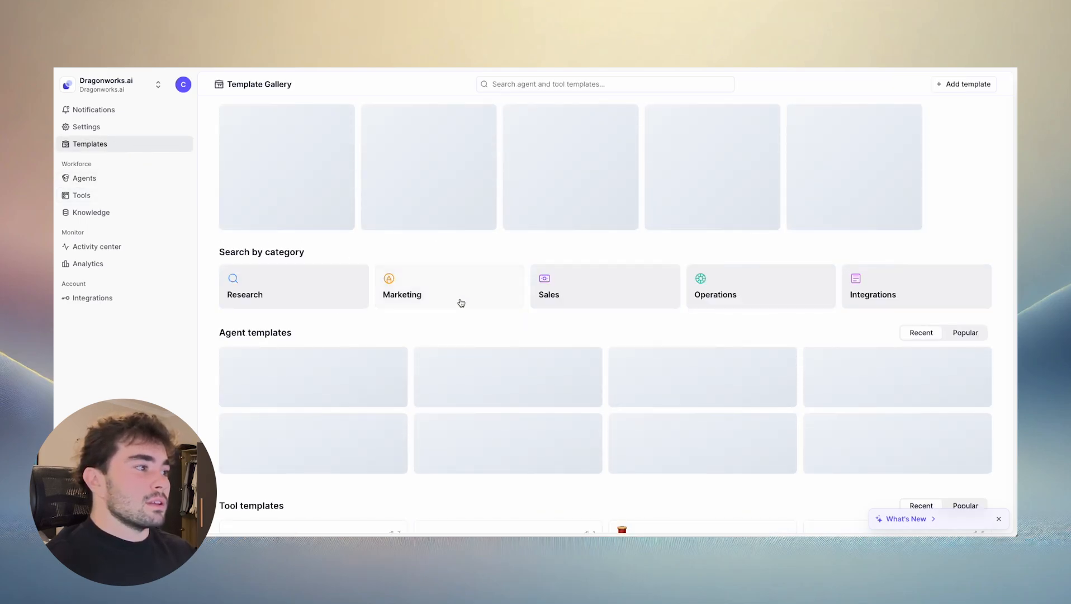
{"action": "scroll", "coordinate": [475, 296], "scroll_direction": "down", "scroll_amount": 2}
{"action": "scroll", "coordinate": [478, 304], "scroll_direction": "down", "scroll_amount": 2}
{"action": "scroll", "coordinate": [425, 290], "scroll_direction": "down", "scroll_amount": 5}
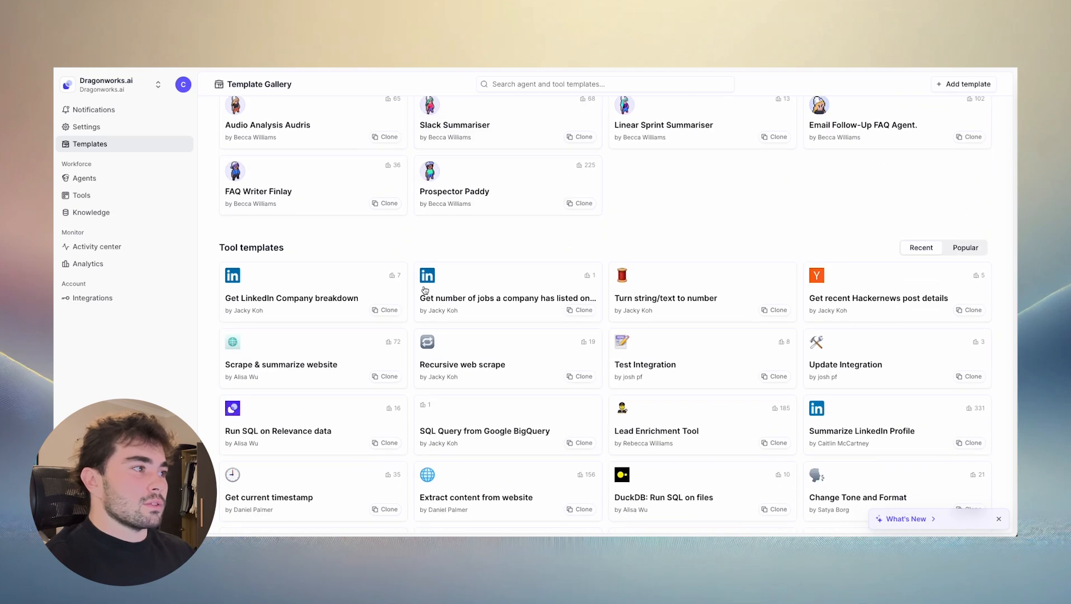
{"action": "scroll", "coordinate": [573, 311], "scroll_direction": "down", "scroll_amount": 4}
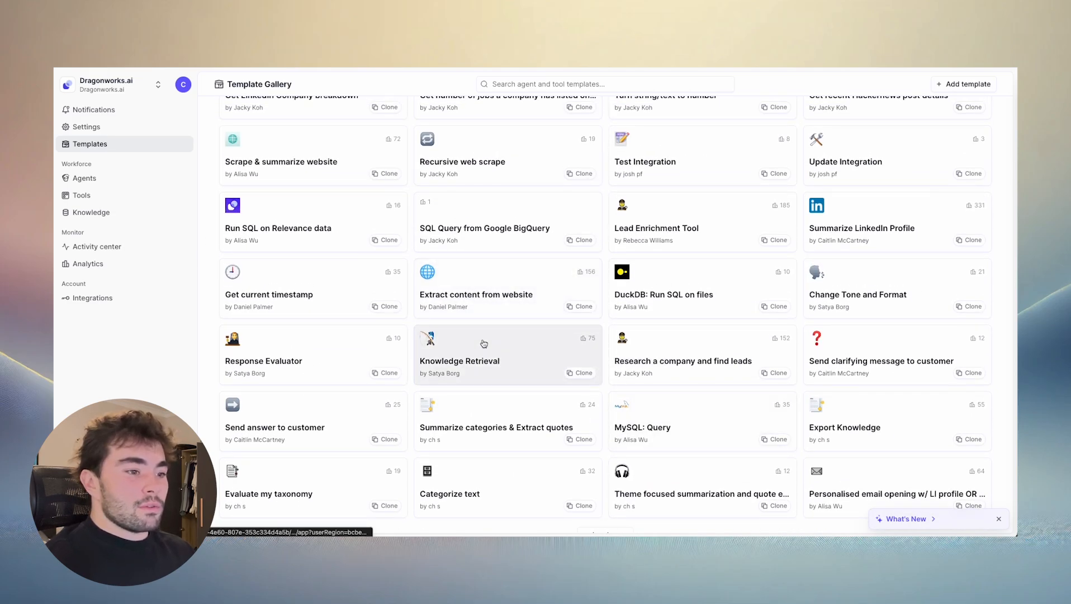
- Leave the template gallery for your tools, open the custom actions setup for GPTs, and select the IG Outreach Message Generator tool
{"action": "scroll", "coordinate": [497, 333], "scroll_direction": "up", "scroll_amount": 1}
{"action": "scroll", "coordinate": [500, 328], "scroll_direction": "up", "scroll_amount": 2}
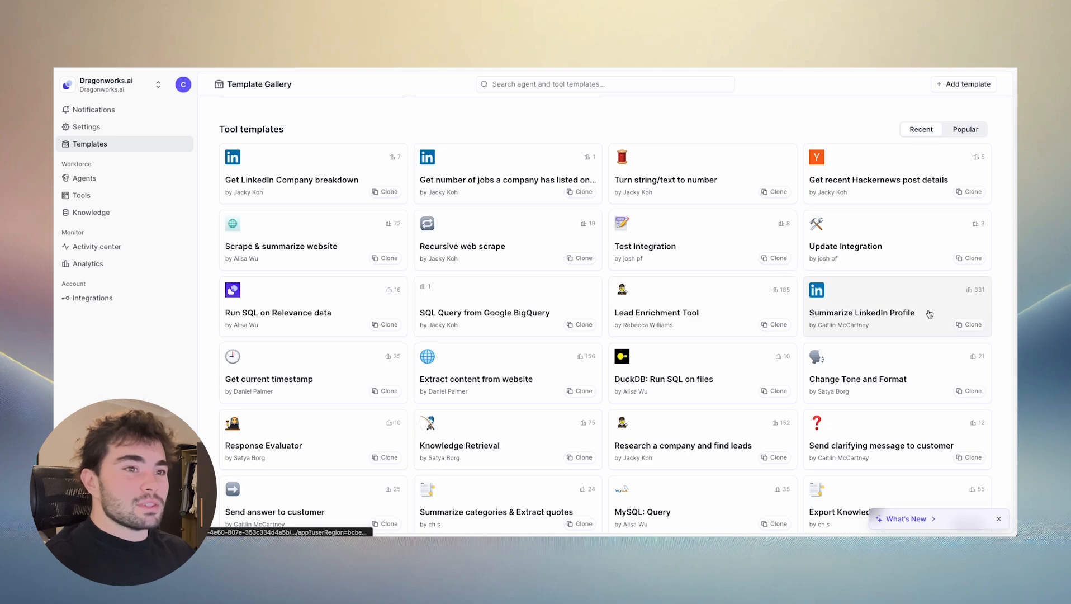
{"action": "left_click", "coordinate": [115, 202]}
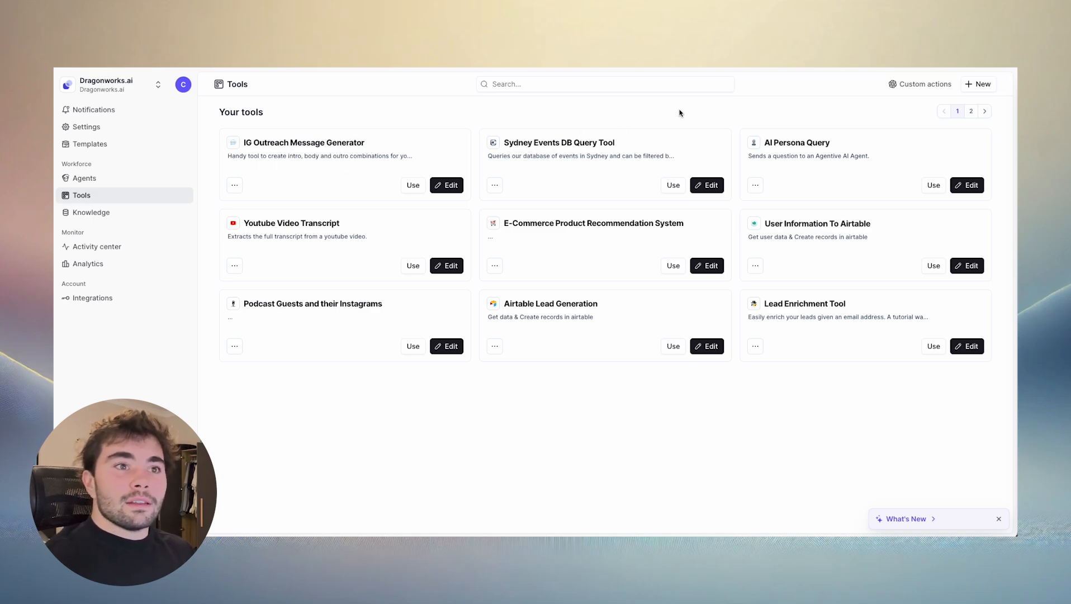
{"action": "left_click", "coordinate": [910, 85]}
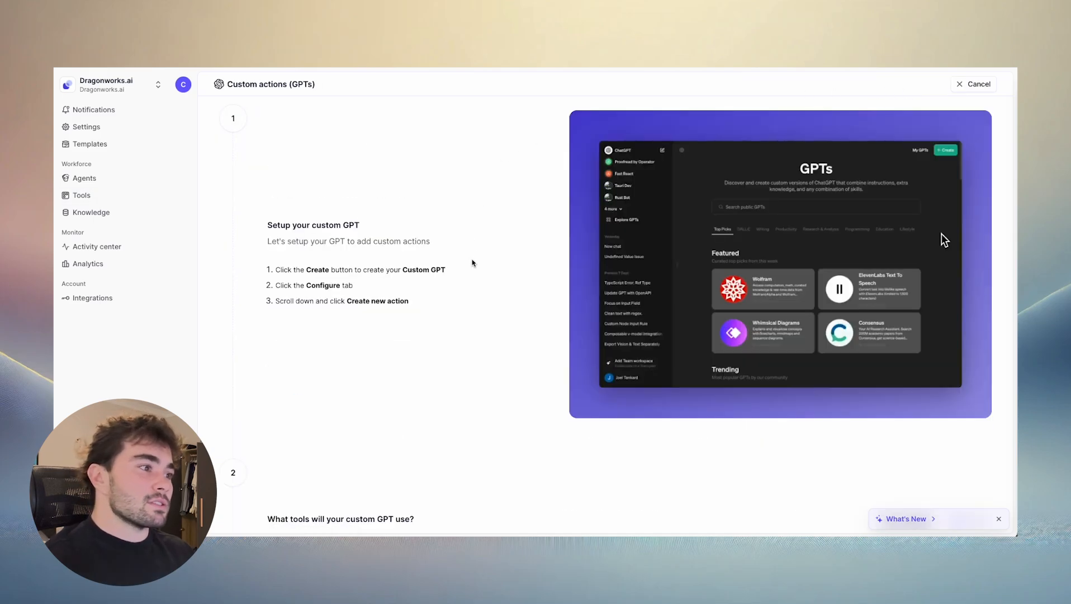
{"action": "scroll", "coordinate": [517, 273], "scroll_direction": "down", "scroll_amount": 6}
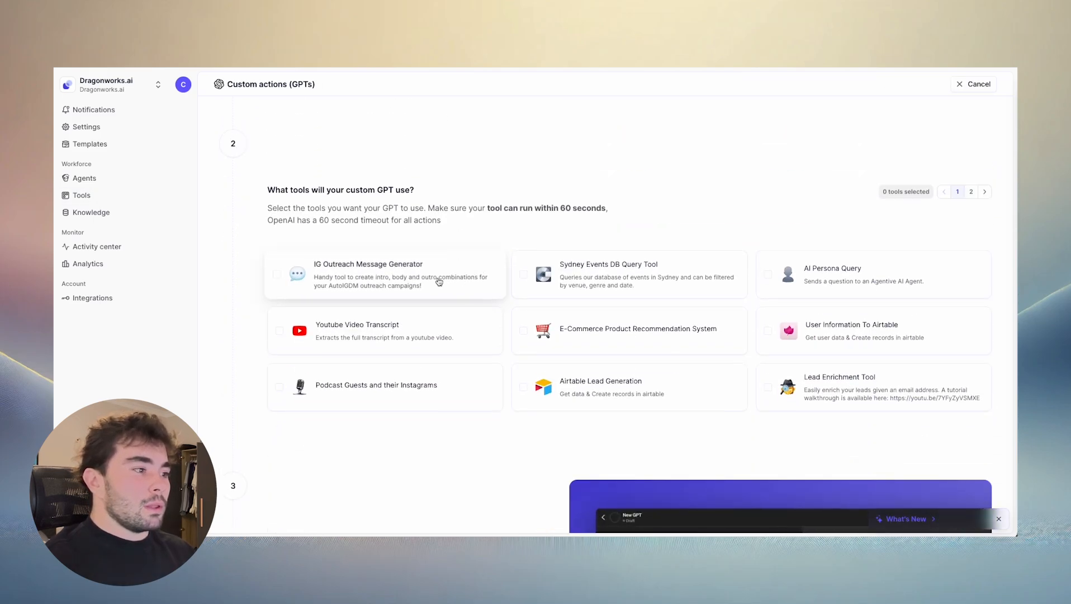
{"action": "left_click", "coordinate": [279, 274]}
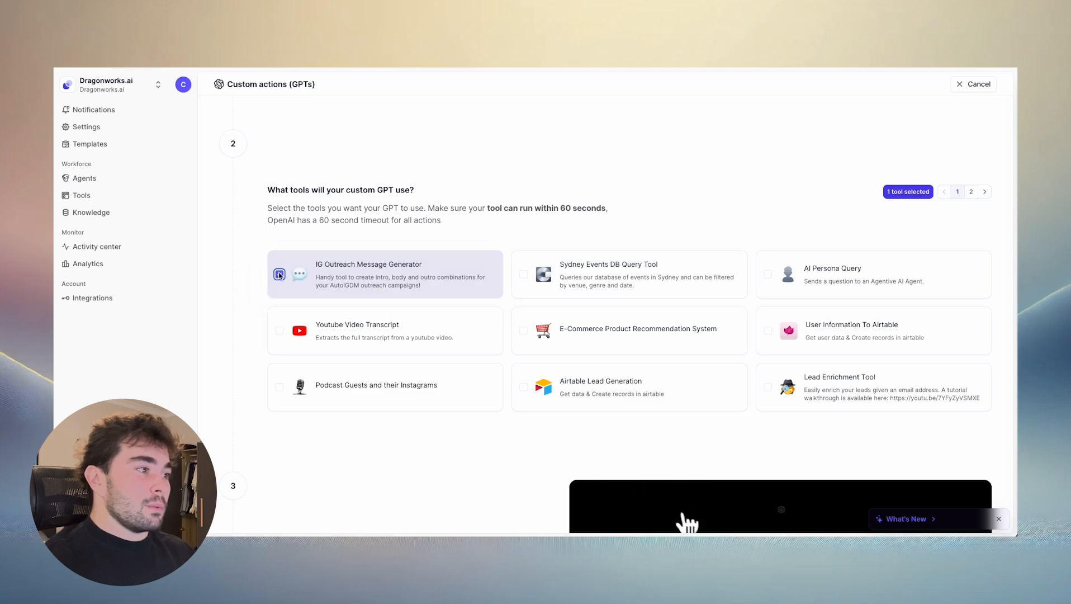
- Generate and copy the Open API schema for the selected tool, and paste it into the new GPT's action schema in ChatGPT
{"action": "scroll", "coordinate": [437, 275], "scroll_direction": "down", "scroll_amount": 7}
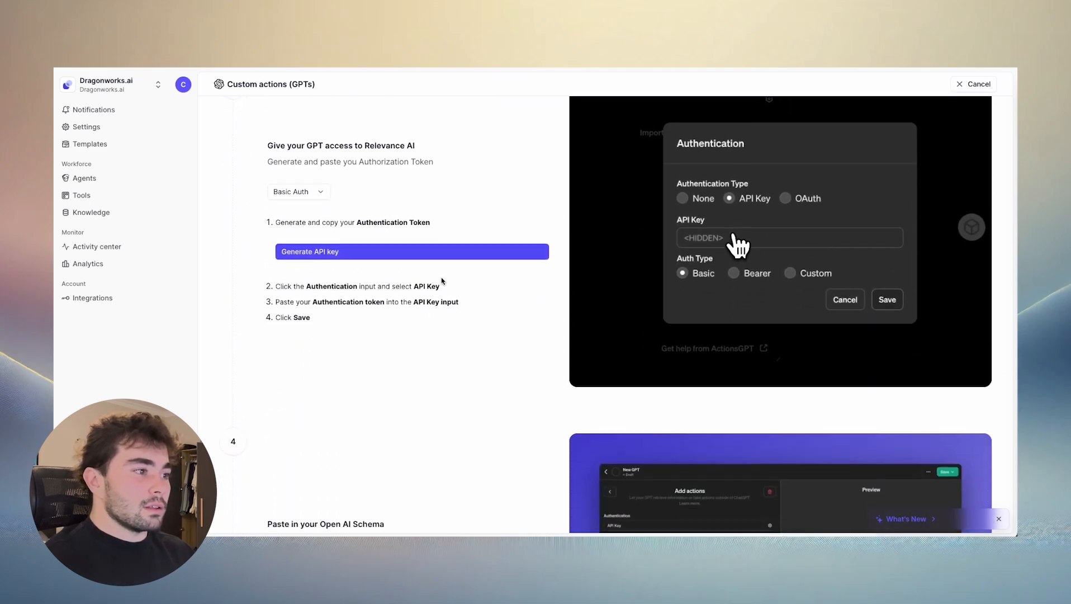
{"action": "scroll", "coordinate": [440, 282], "scroll_direction": "down", "scroll_amount": 4}
{"action": "scroll", "coordinate": [438, 287], "scroll_direction": "up", "scroll_amount": 5}
{"action": "scroll", "coordinate": [425, 268], "scroll_direction": "down", "scroll_amount": 3}
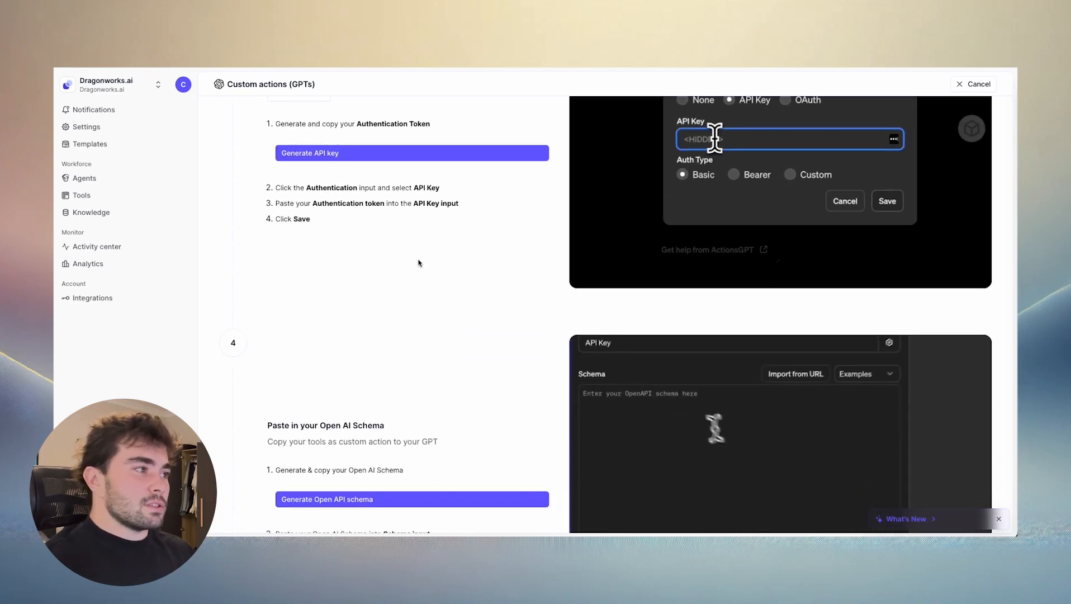
{"action": "scroll", "coordinate": [419, 268], "scroll_direction": "down", "scroll_amount": 3}
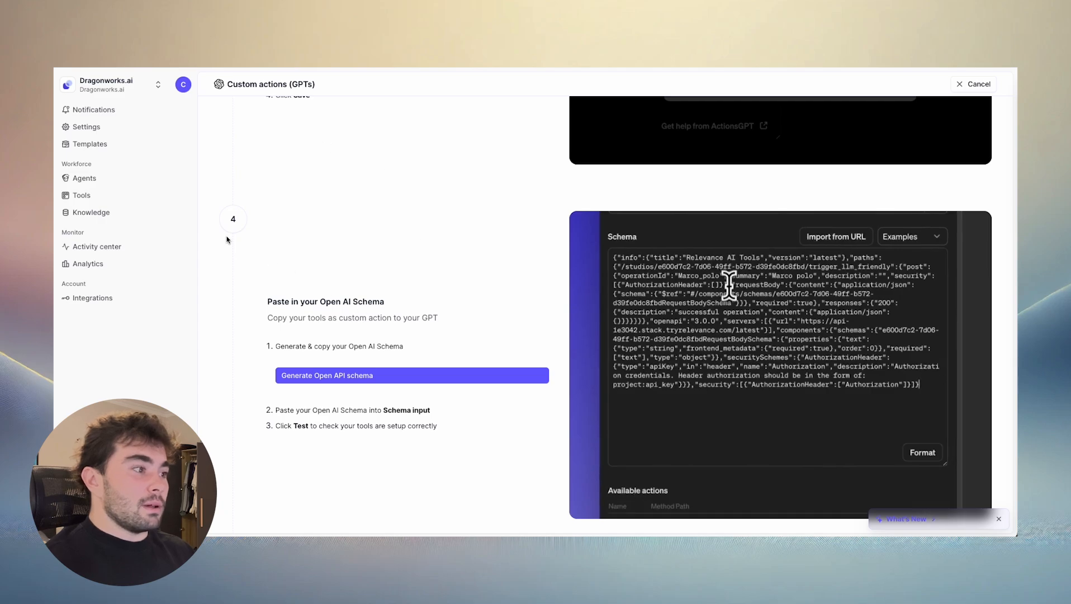
{"action": "scroll", "coordinate": [358, 313], "scroll_direction": "down", "scroll_amount": 1}
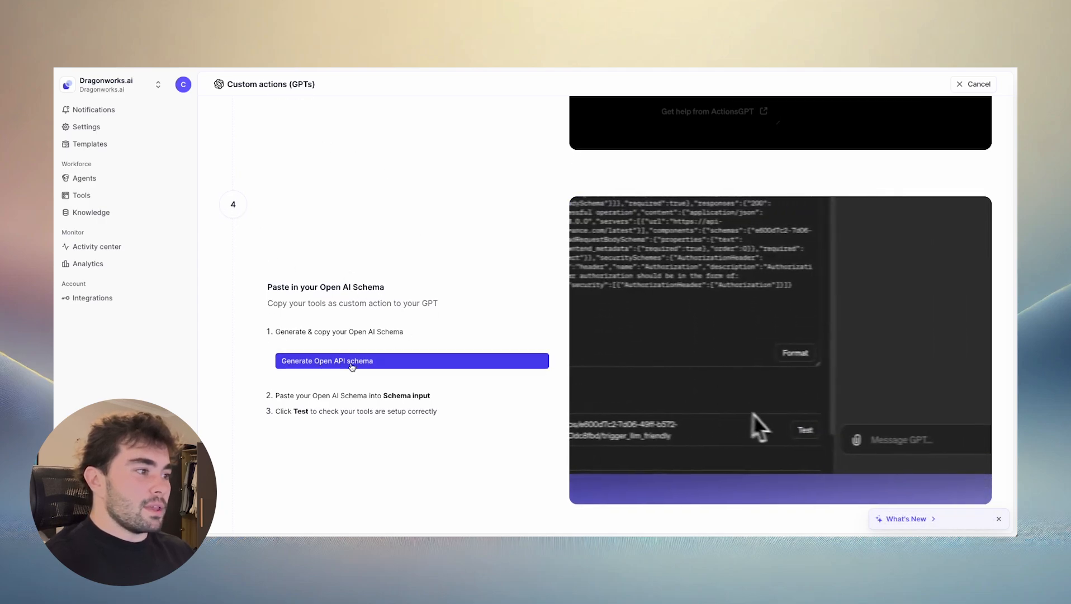
{"action": "left_click", "coordinate": [352, 366]}
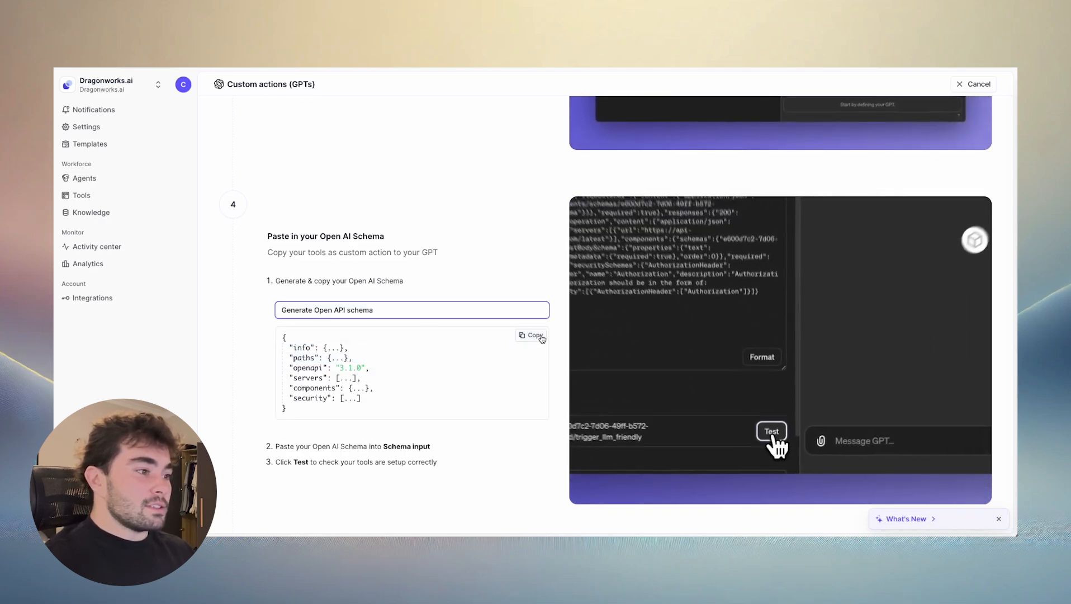
{"action": "left_click", "coordinate": [534, 336]}
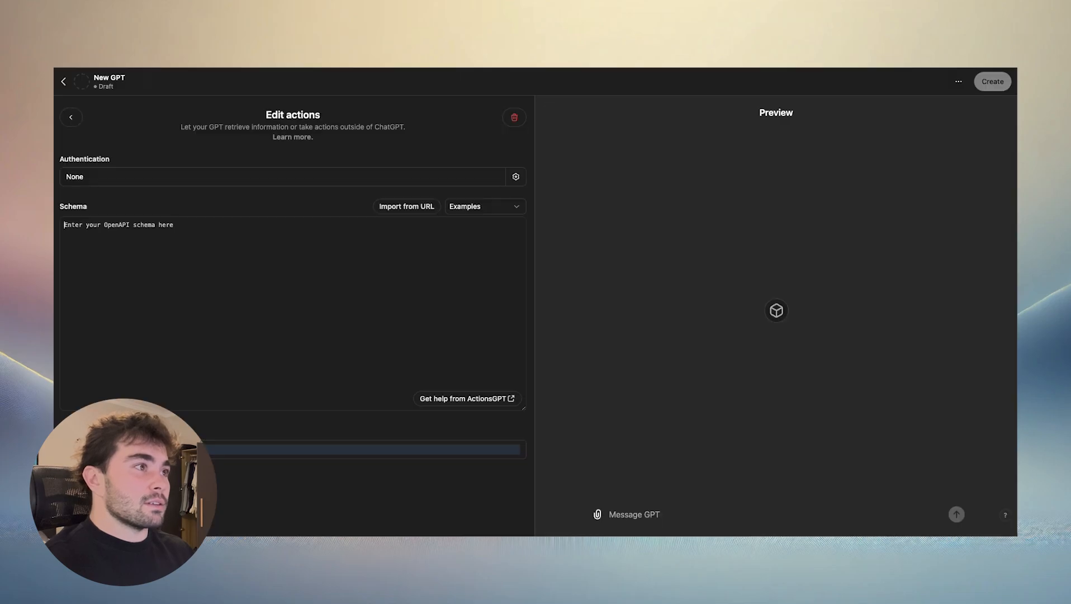
{"action": "left_click", "coordinate": [266, 250]}
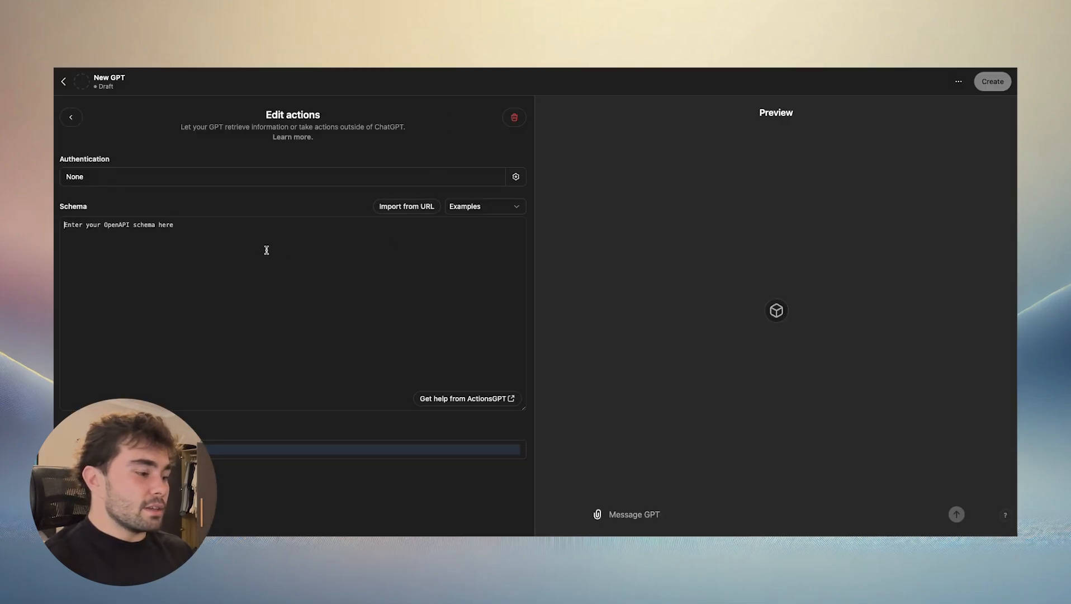
{"action": "key", "text": "super+v"}
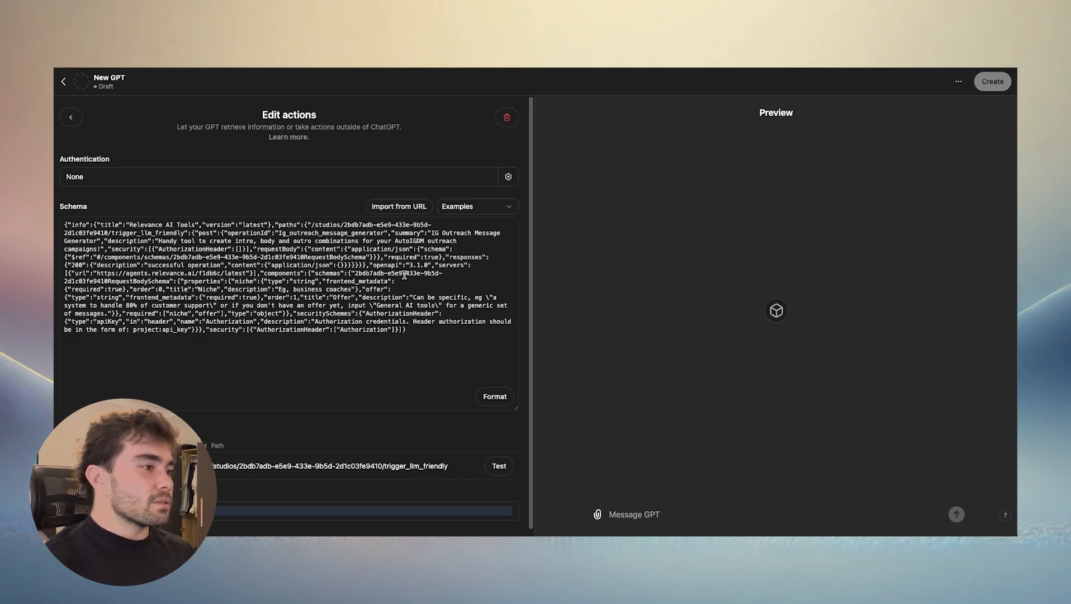
- Switch back to Relevance AI, set the access method to Custom Auth, and generate and copy the authorization token
{"action": "key", "text": "ctrl+shift+Tab"}
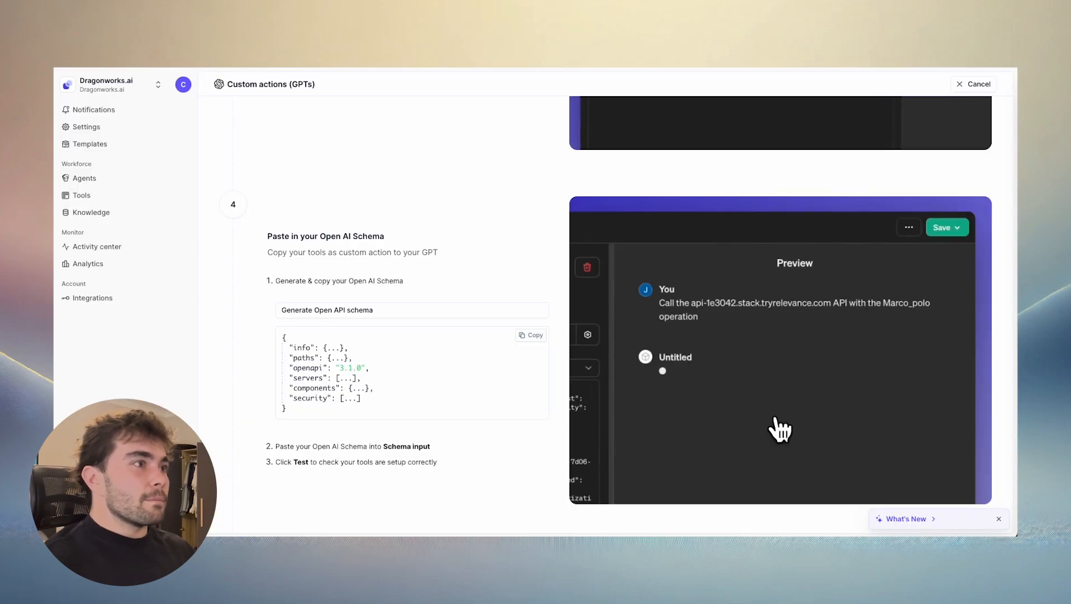
{"action": "scroll", "coordinate": [391, 292], "scroll_direction": "up", "scroll_amount": 3}
{"action": "scroll", "coordinate": [389, 291], "scroll_direction": "up", "scroll_amount": 2}
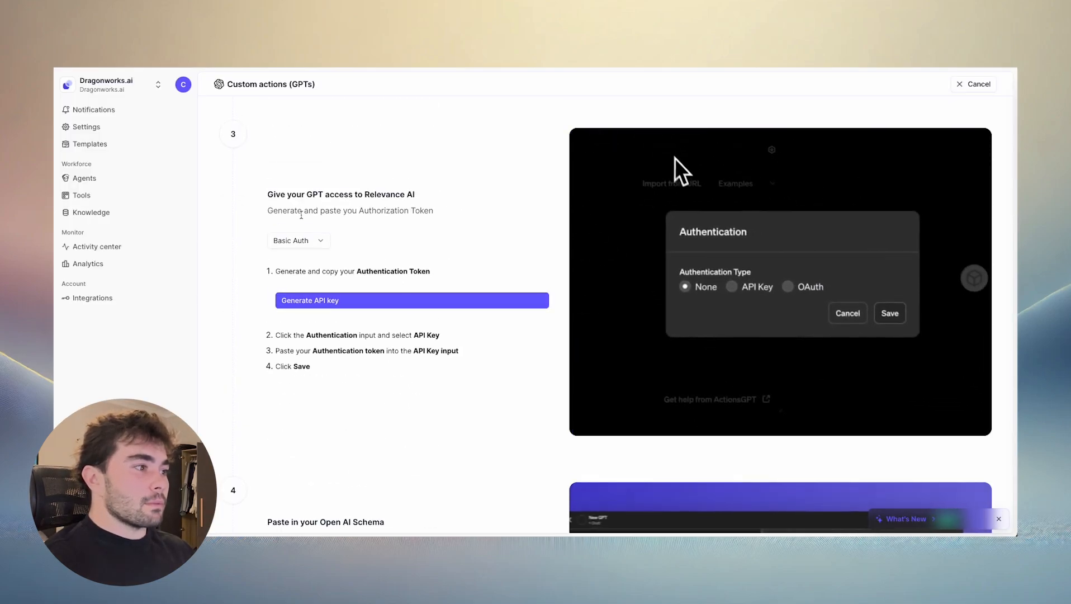
{"action": "left_click", "coordinate": [328, 243]}
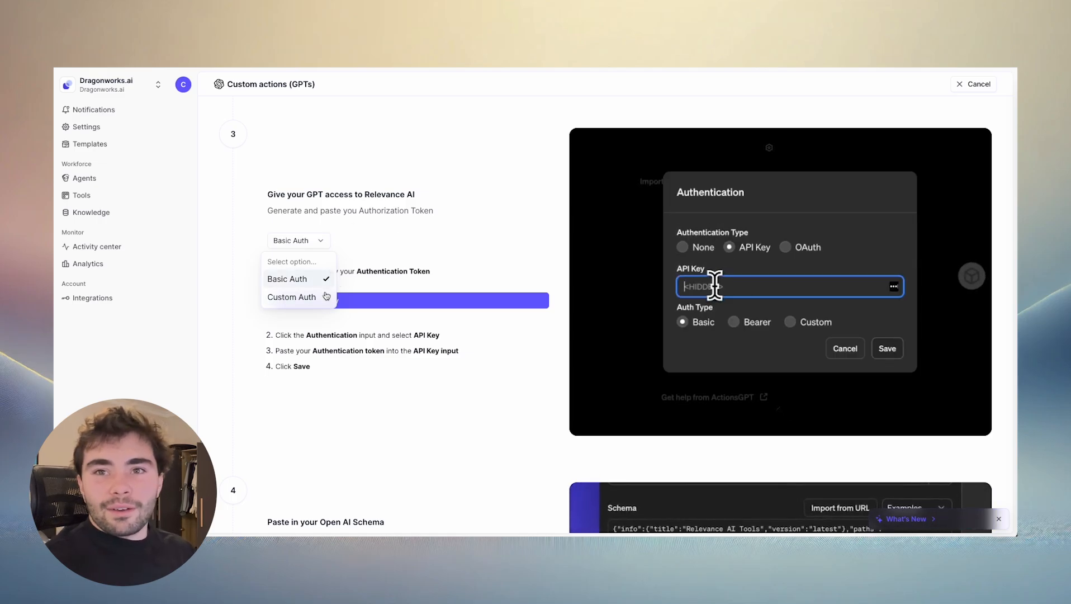
{"action": "left_click", "coordinate": [293, 298]}
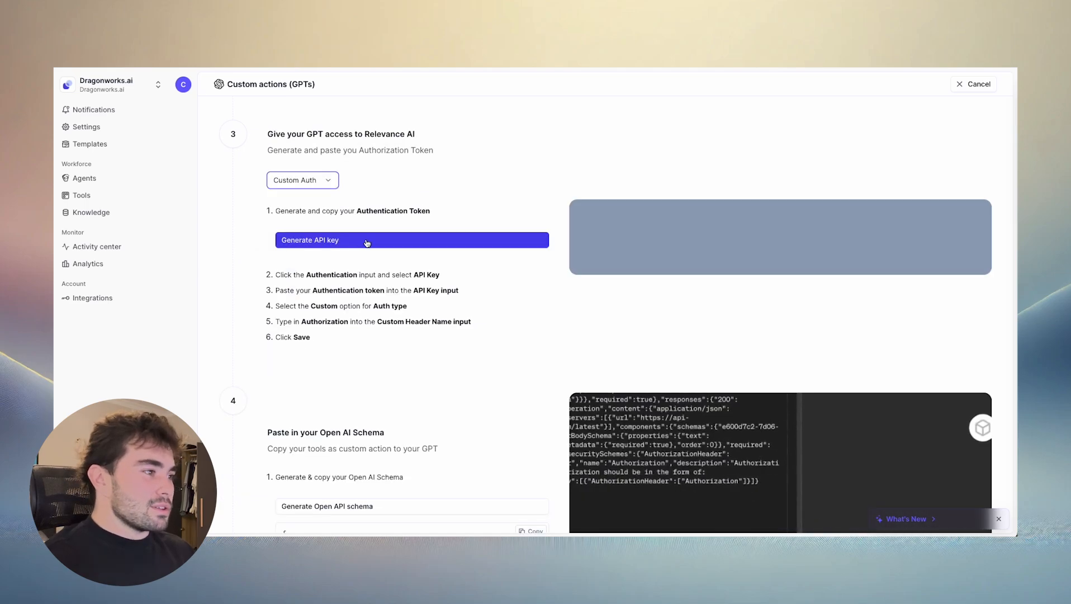
{"action": "left_click", "coordinate": [414, 284]}
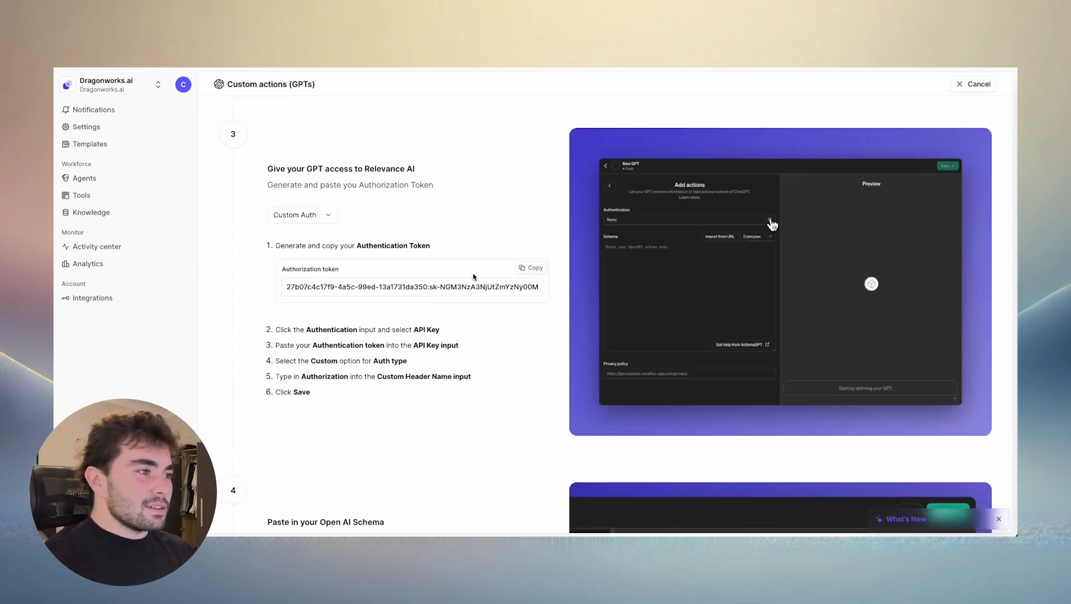
{"action": "left_click", "coordinate": [526, 268]}
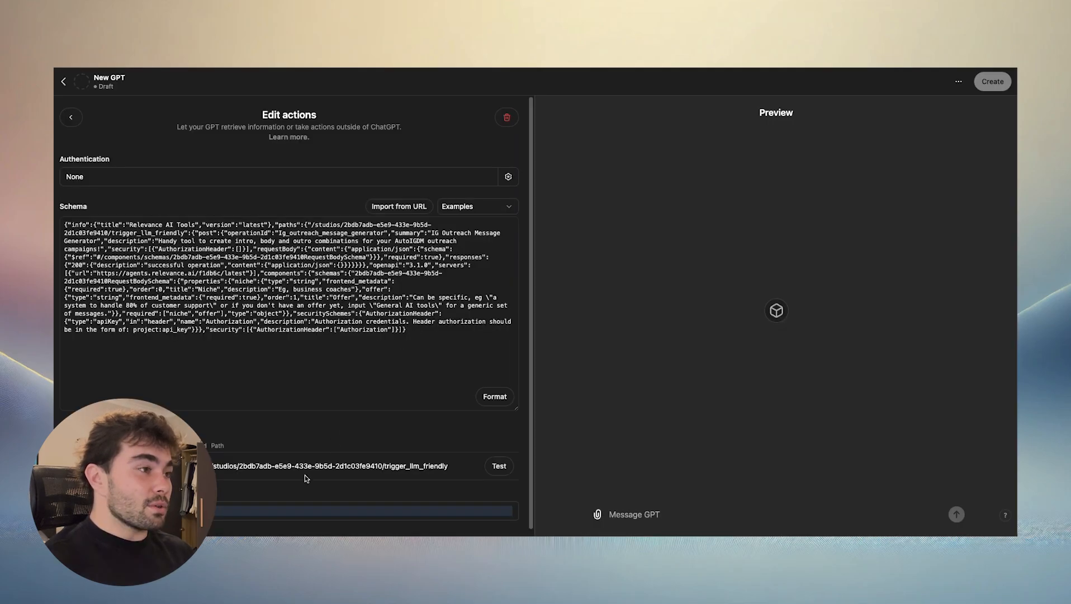
- In the GPT's action, save API Key authentication with the copied authorization token, the Custom auth type and the header name Authorization
{"action": "scroll", "coordinate": [362, 342], "scroll_direction": "down", "scroll_amount": 1}
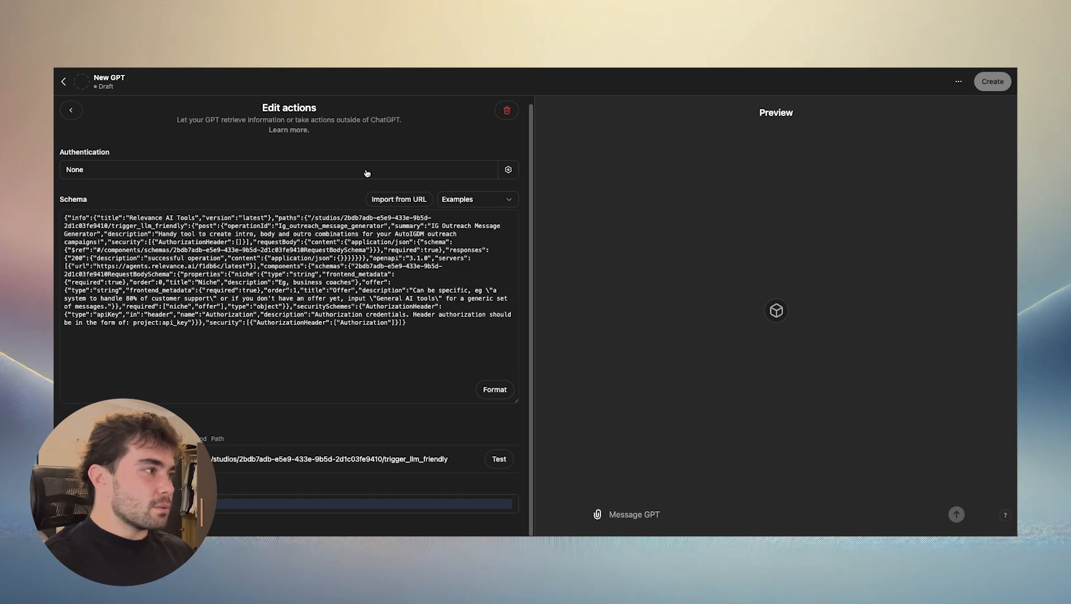
{"action": "left_click", "coordinate": [118, 167]}
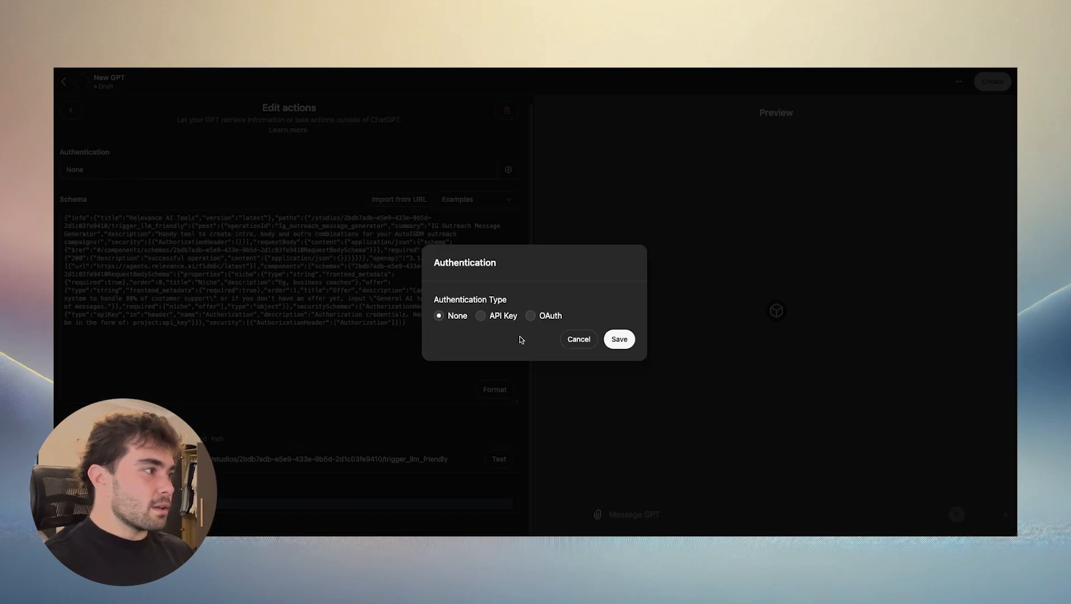
{"action": "left_click", "coordinate": [491, 316]}
{"action": "left_click", "coordinate": [492, 318]}
{"action": "key", "text": "super+v"}
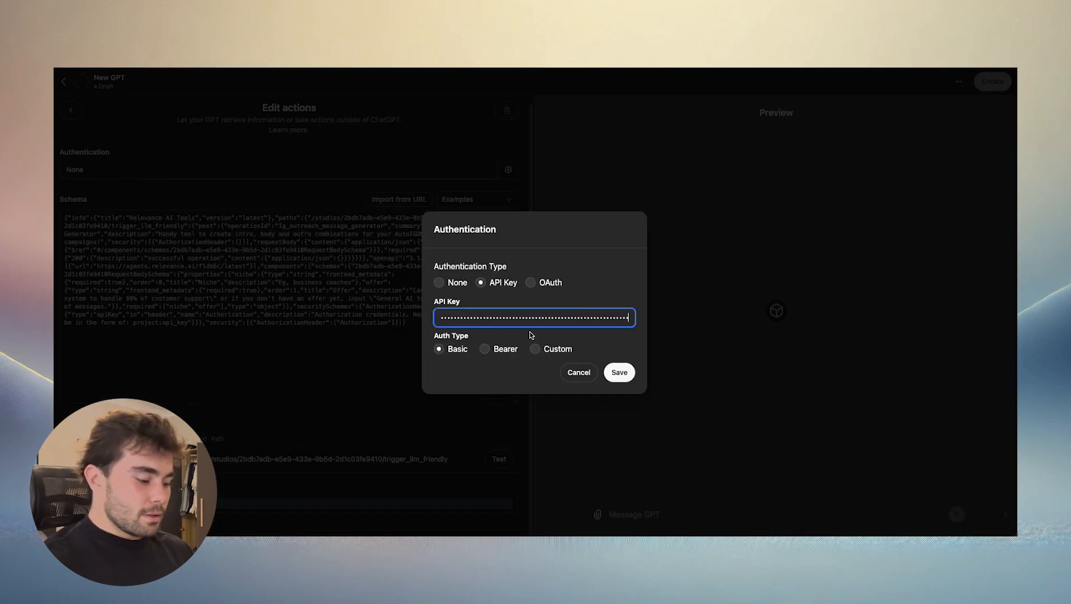
{"action": "left_click", "coordinate": [536, 351]}
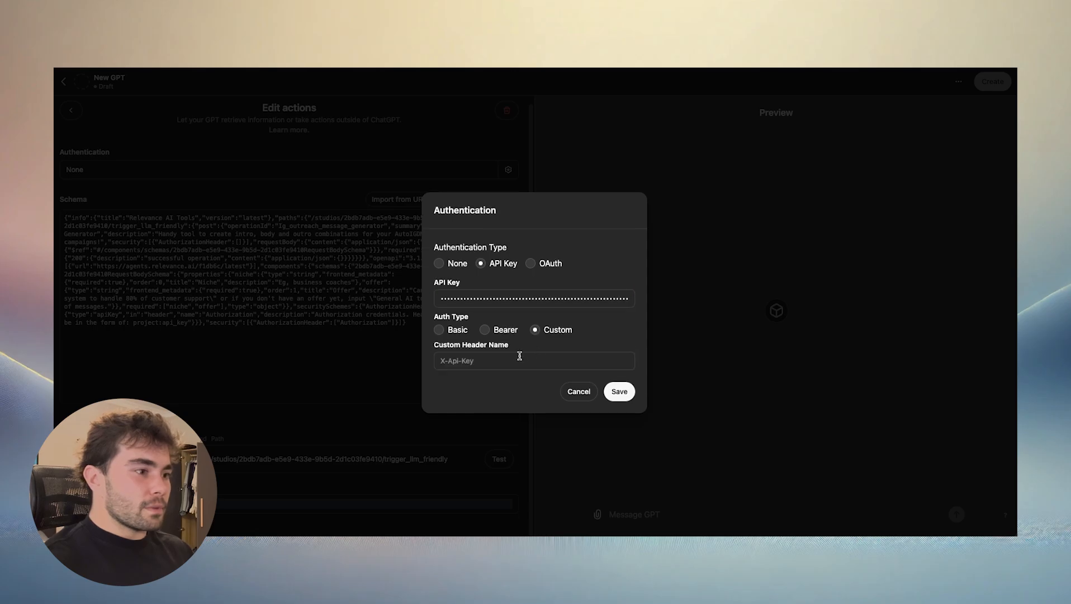
{"action": "left_click", "coordinate": [490, 363]}
{"action": "type", "text": "Aut"}
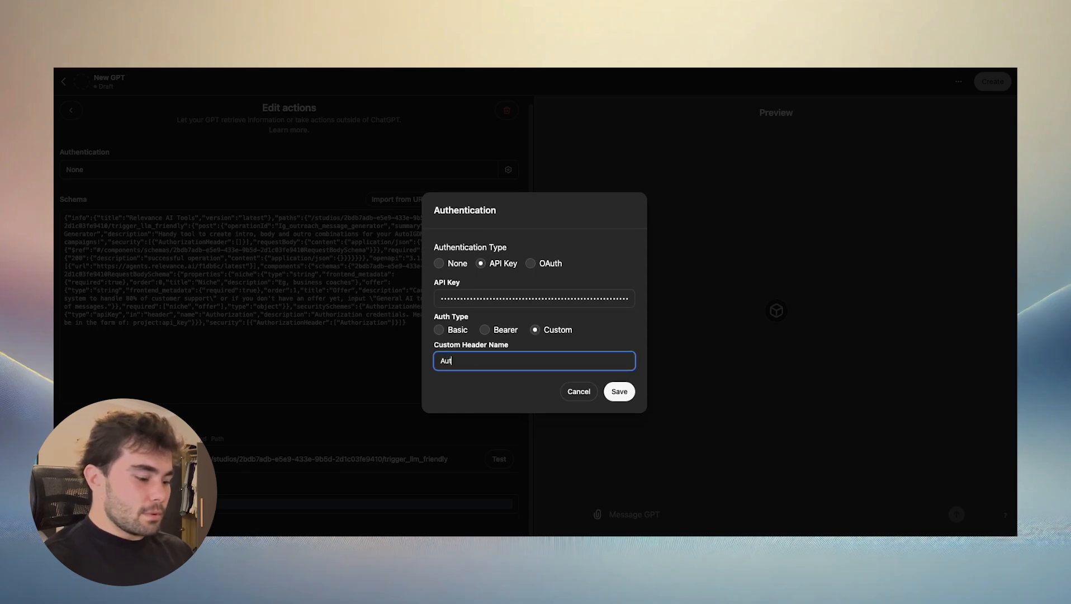
{"action": "type", "text": "hop"}
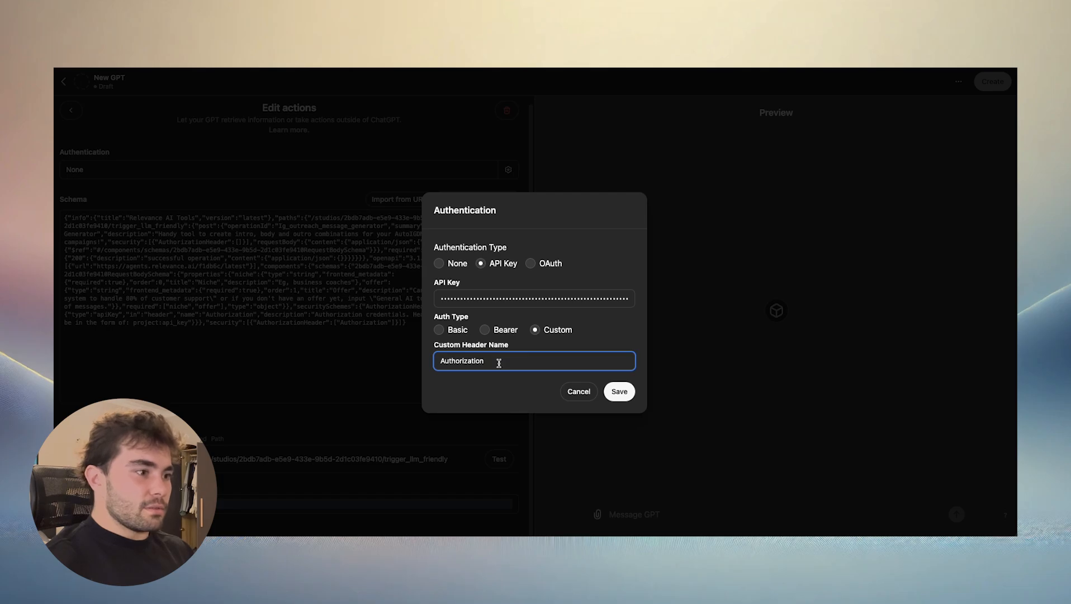
{"action": "left_click", "coordinate": [619, 392]}
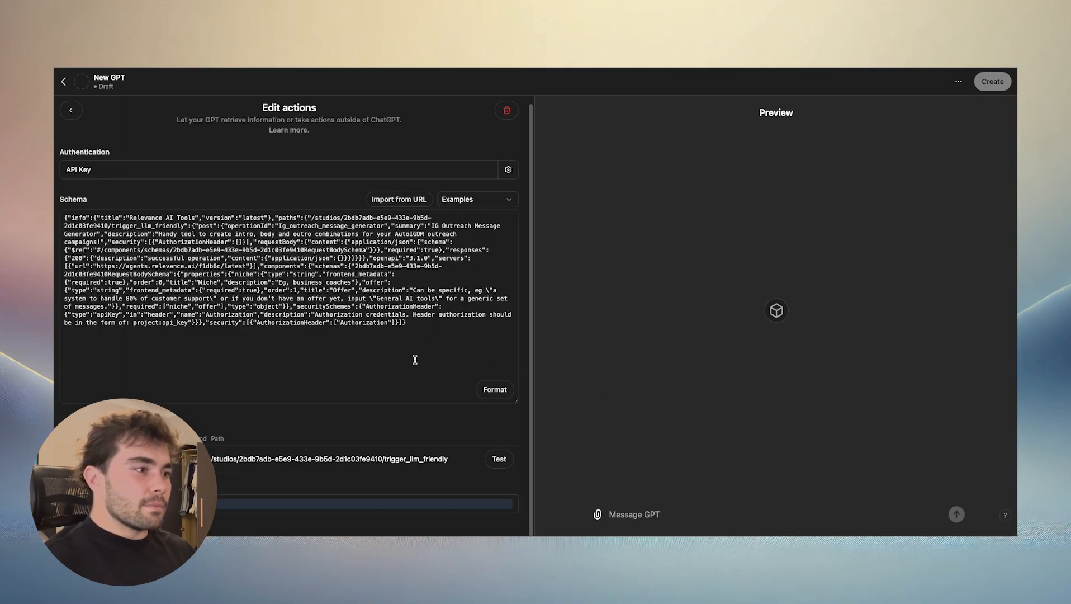
- Test the IG outreach message generator action, dismiss the save-login prompt, and expand both HTTP endpoint calls in the preview
{"action": "left_click", "coordinate": [499, 459]}
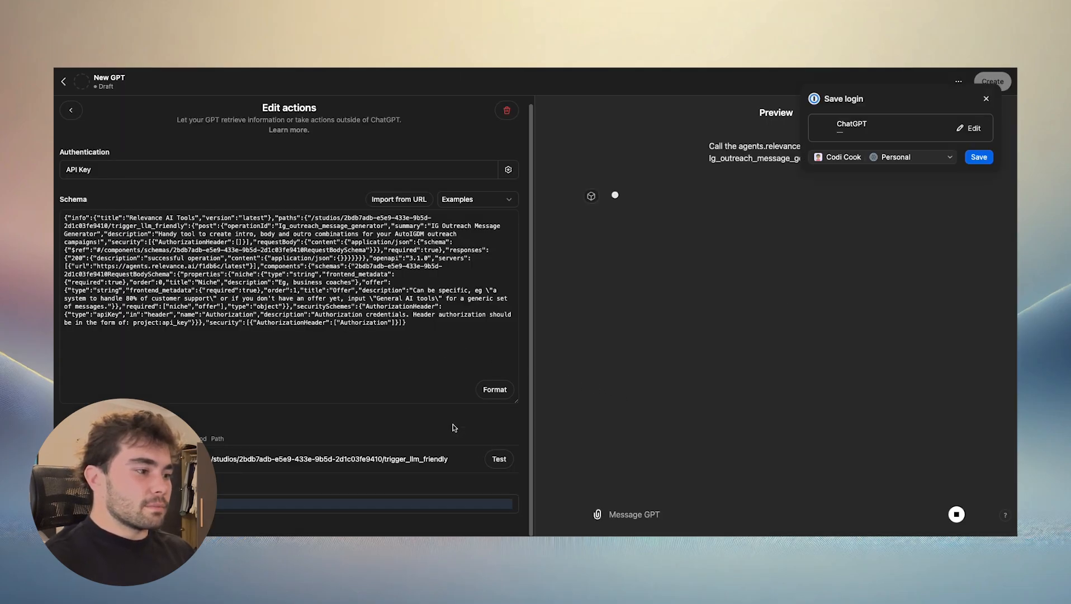
{"action": "left_click", "coordinate": [987, 98]}
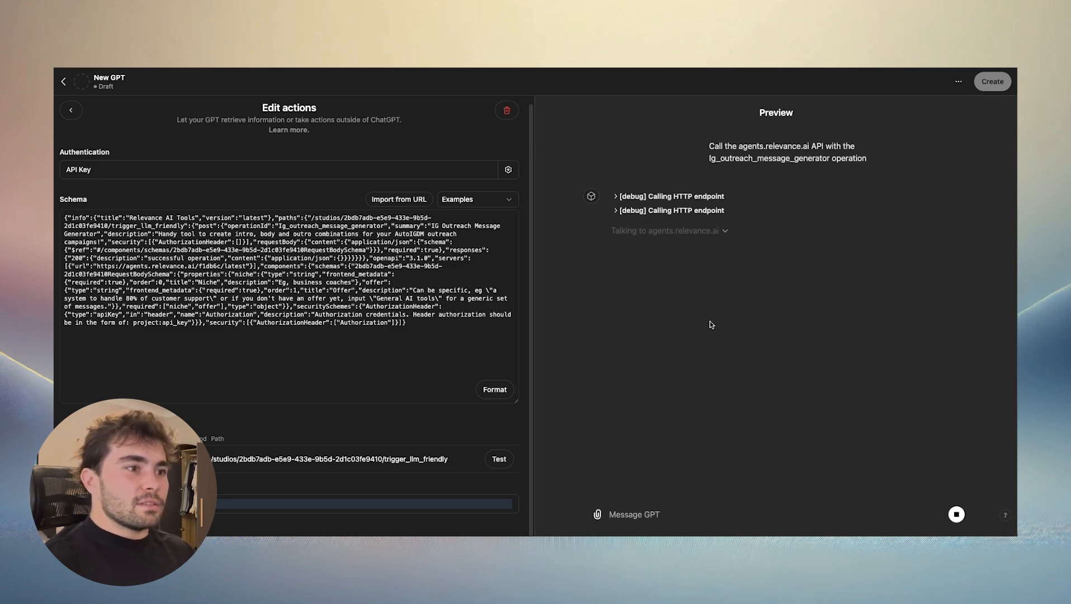
{"action": "left_click", "coordinate": [617, 210]}
{"action": "left_click", "coordinate": [615, 195]}
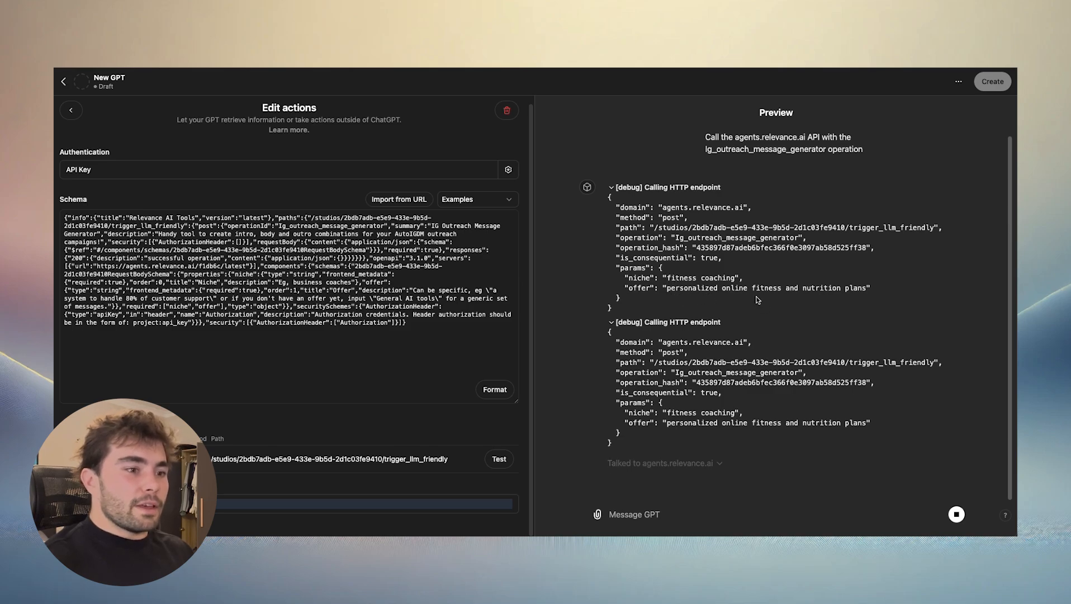
- Expand the shared data and the received response, and review the generated intros, bodies and outros in the preview
{"action": "scroll", "coordinate": [771, 341], "scroll_direction": "down", "scroll_amount": 5}
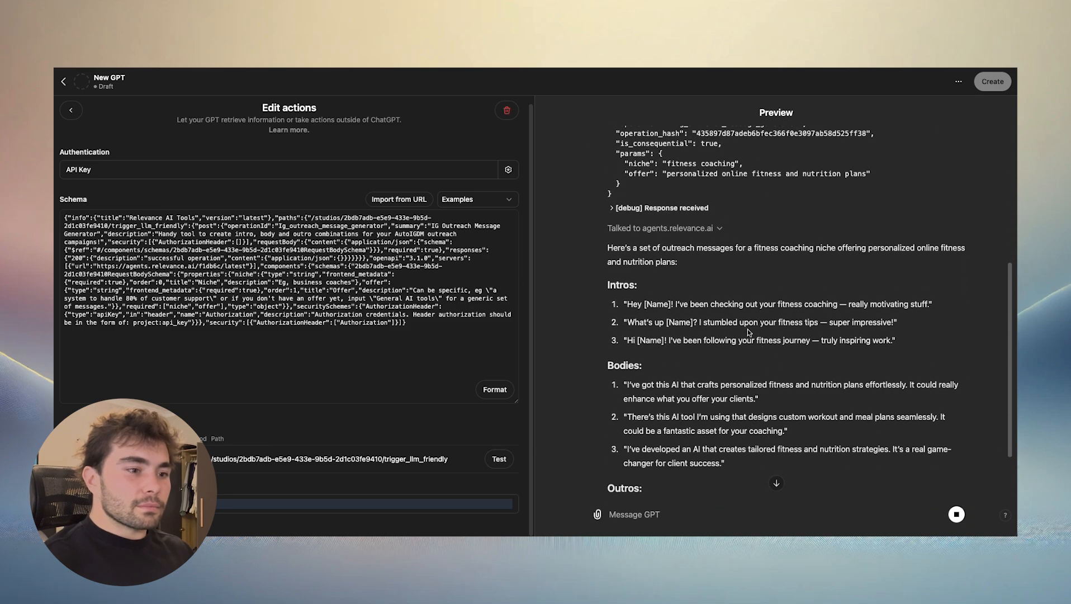
{"action": "left_click", "coordinate": [716, 229]}
{"action": "left_click", "coordinate": [616, 209]}
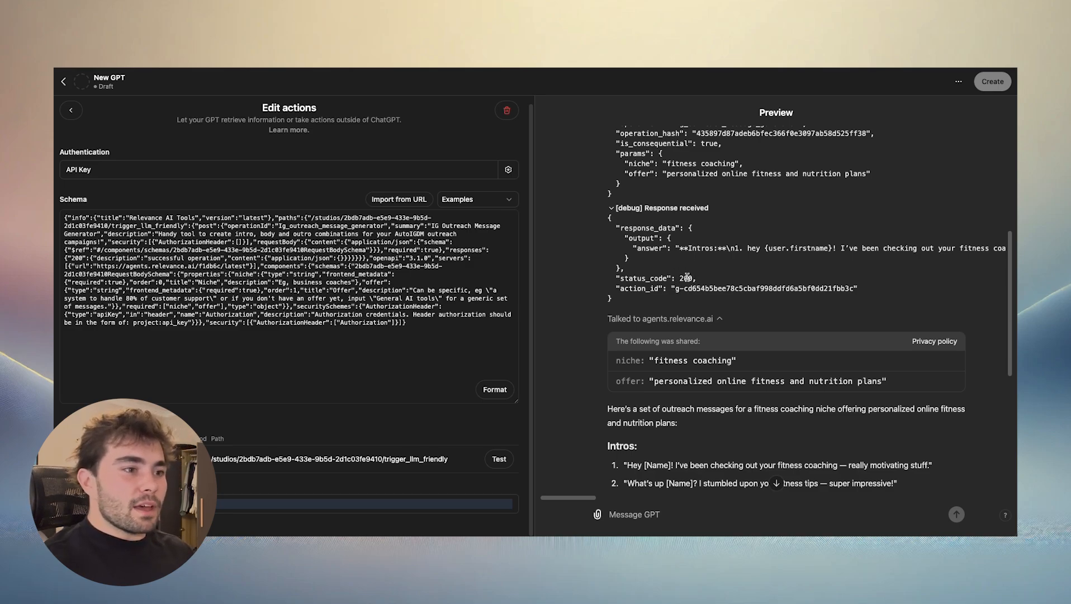
{"action": "scroll", "coordinate": [727, 280], "scroll_direction": "down", "scroll_amount": 3}
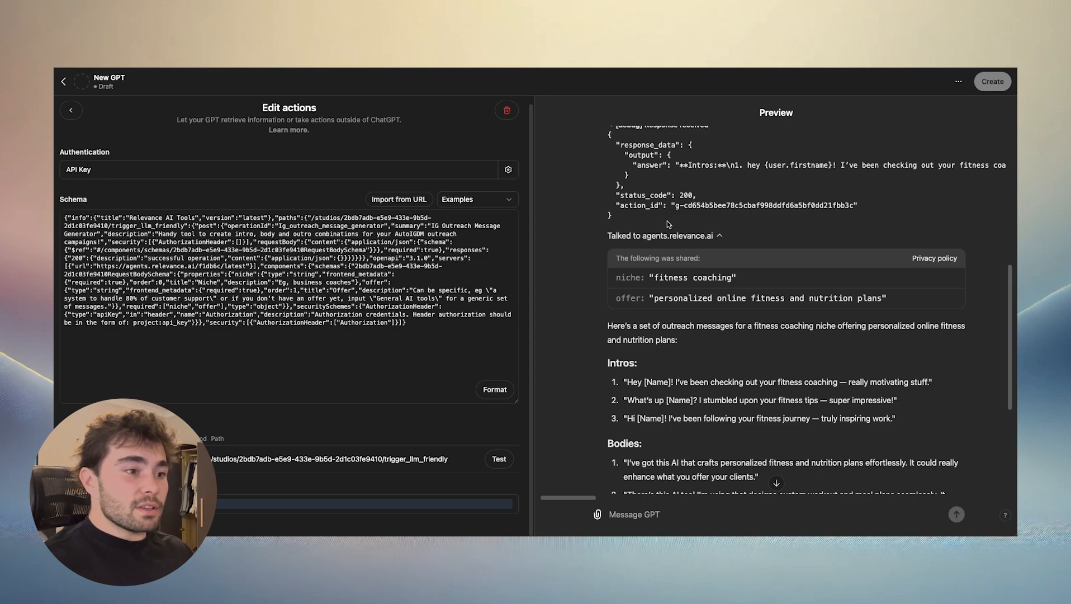
{"action": "scroll", "coordinate": [761, 223], "scroll_direction": "down", "scroll_amount": 7}
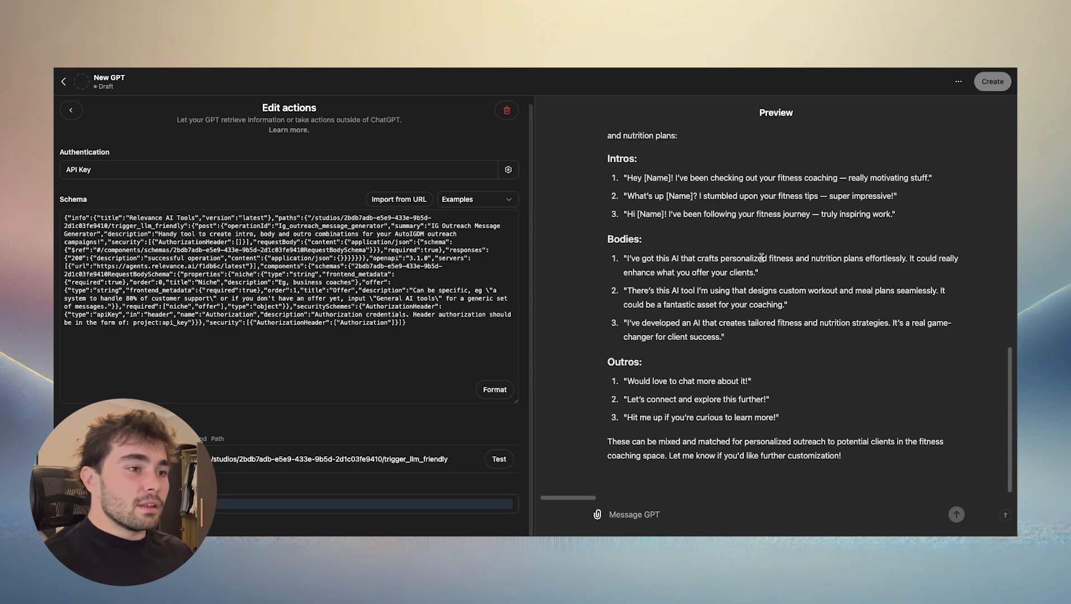
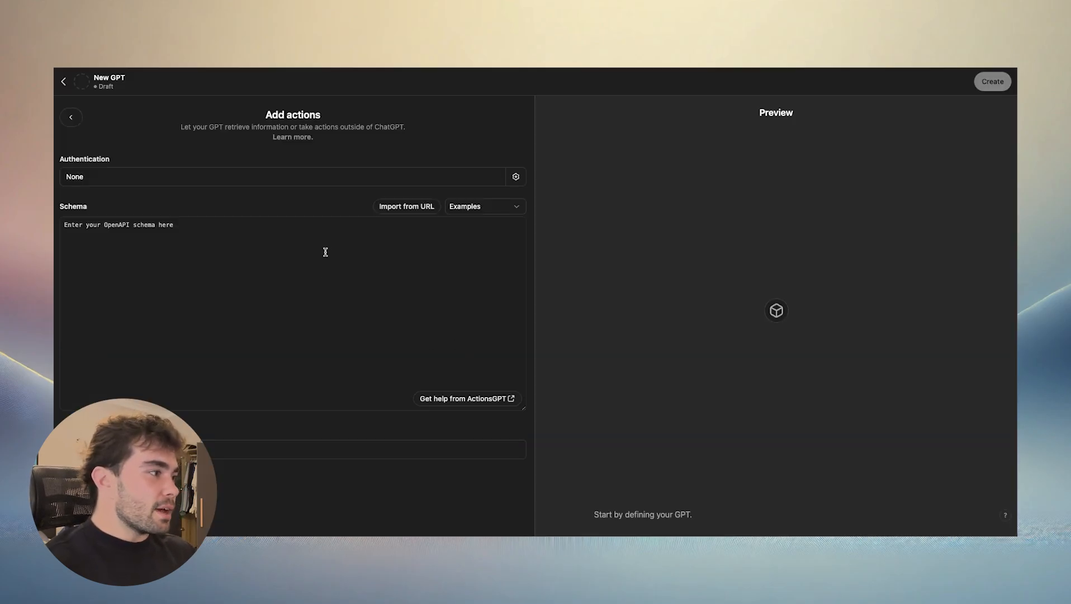
- Add the copied Tiktok Video Scraper OpenAPI specification as the action's schema, and check it for validation errors
{"action": "key", "text": "super+v"}
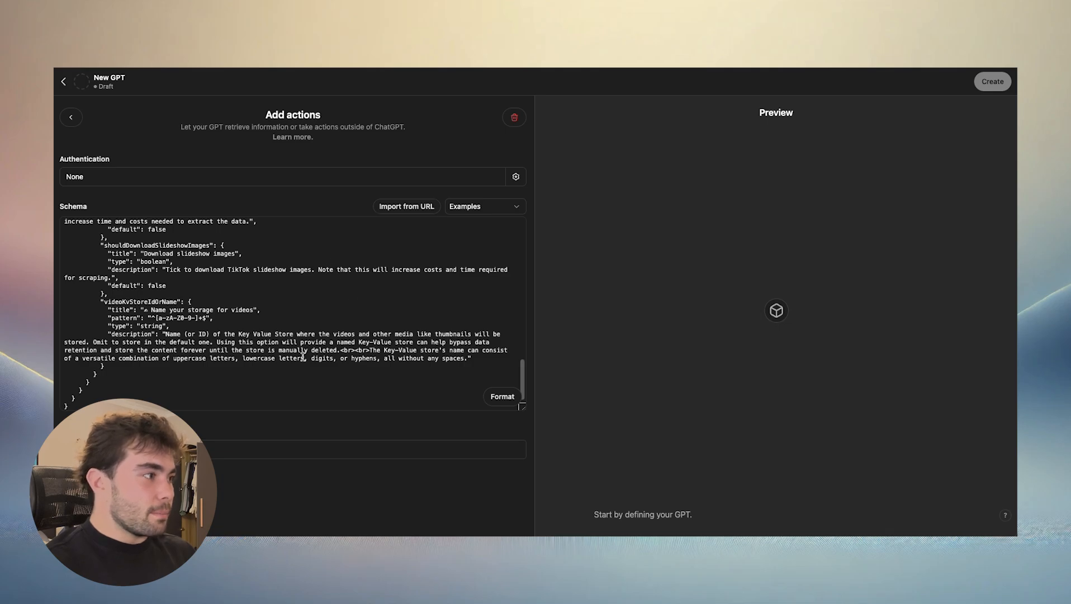
{"action": "left_click", "coordinate": [259, 450]}
{"action": "scroll", "coordinate": [293, 425], "scroll_direction": "down", "scroll_amount": 1}
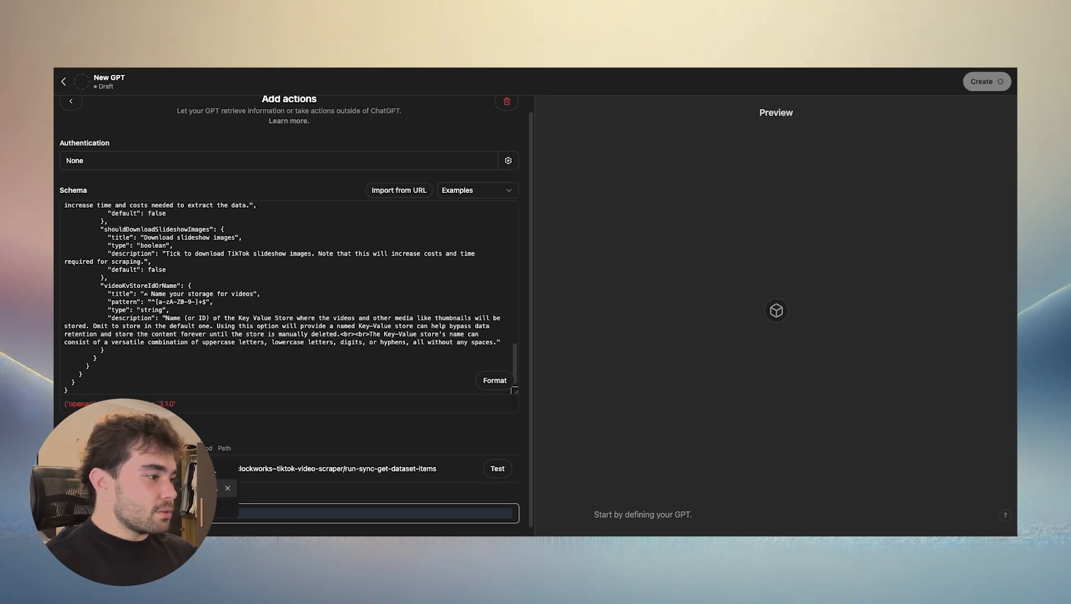
{"action": "left_click", "coordinate": [190, 488]}
{"action": "scroll", "coordinate": [293, 378], "scroll_direction": "down", "scroll_amount": 1}
{"action": "scroll", "coordinate": [289, 377], "scroll_direction": "up", "scroll_amount": 1}
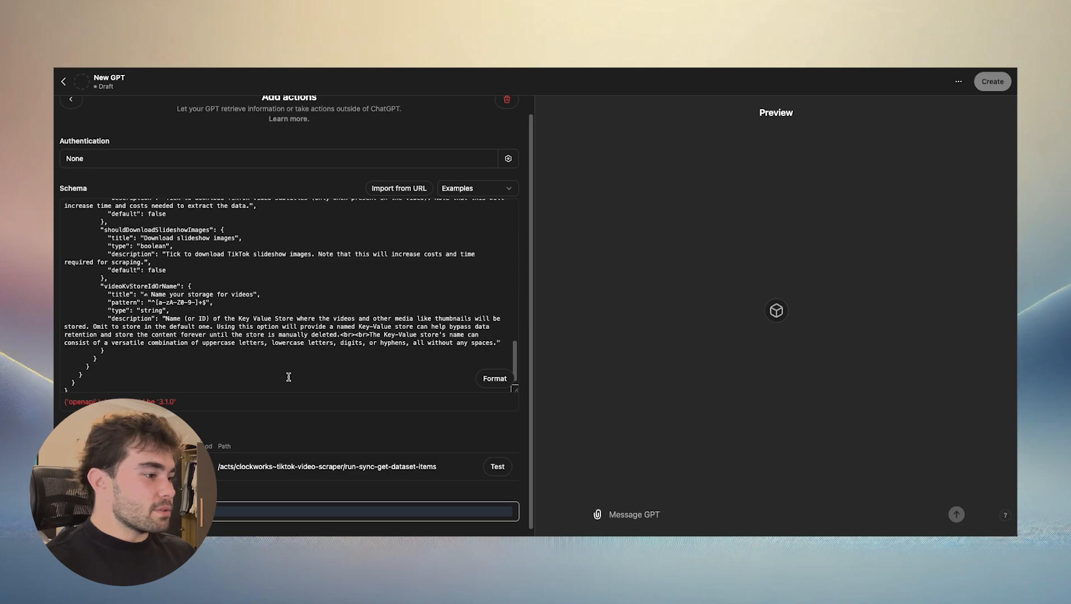
- Set the openapi version in the schema to 3.1.0 and check the action detected from it
{"action": "scroll", "coordinate": [288, 377], "scroll_direction": "up", "scroll_amount": 15}
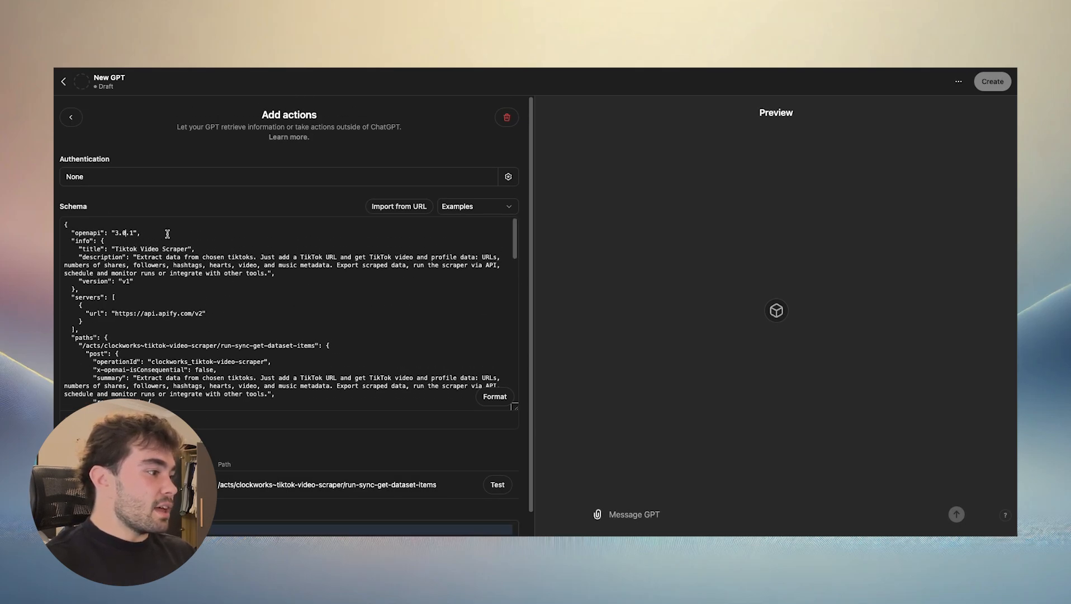
{"action": "key", "text": "BackSpace"}
{"action": "type", "text": "1"}
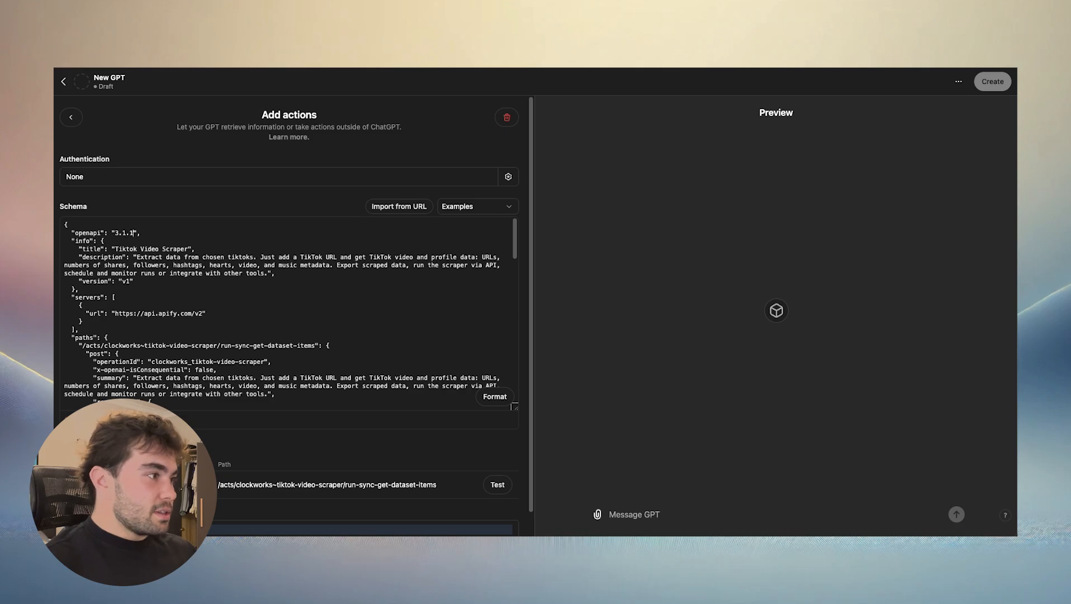
{"action": "key", "text": "BackSpace"}
{"action": "type", "text": "0"}
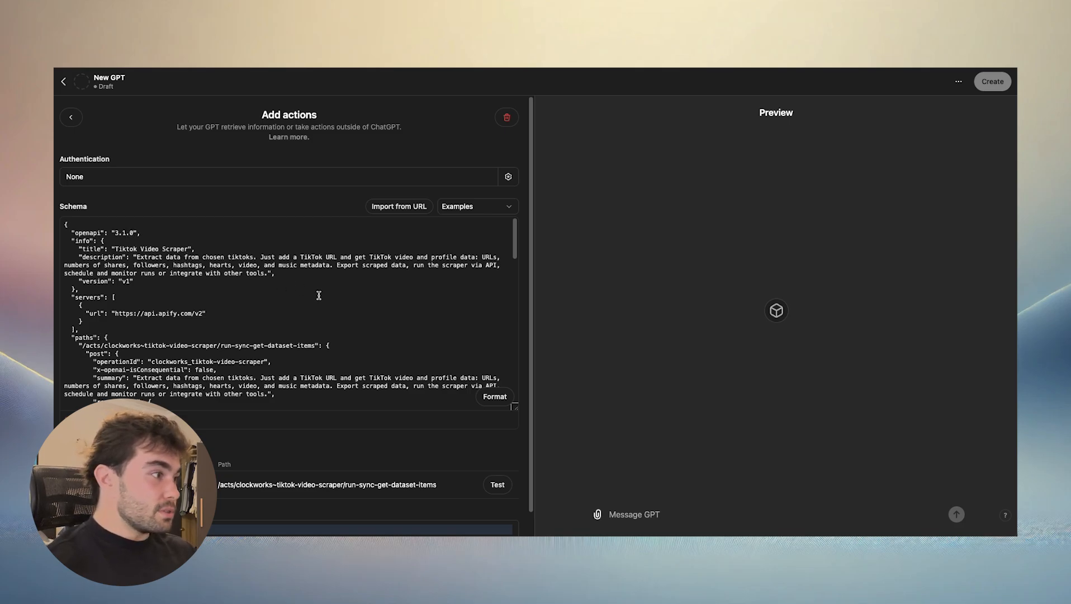
{"action": "scroll", "coordinate": [280, 443], "scroll_direction": "down", "scroll_amount": 1}
{"action": "scroll", "coordinate": [255, 330], "scroll_direction": "down", "scroll_amount": 6}
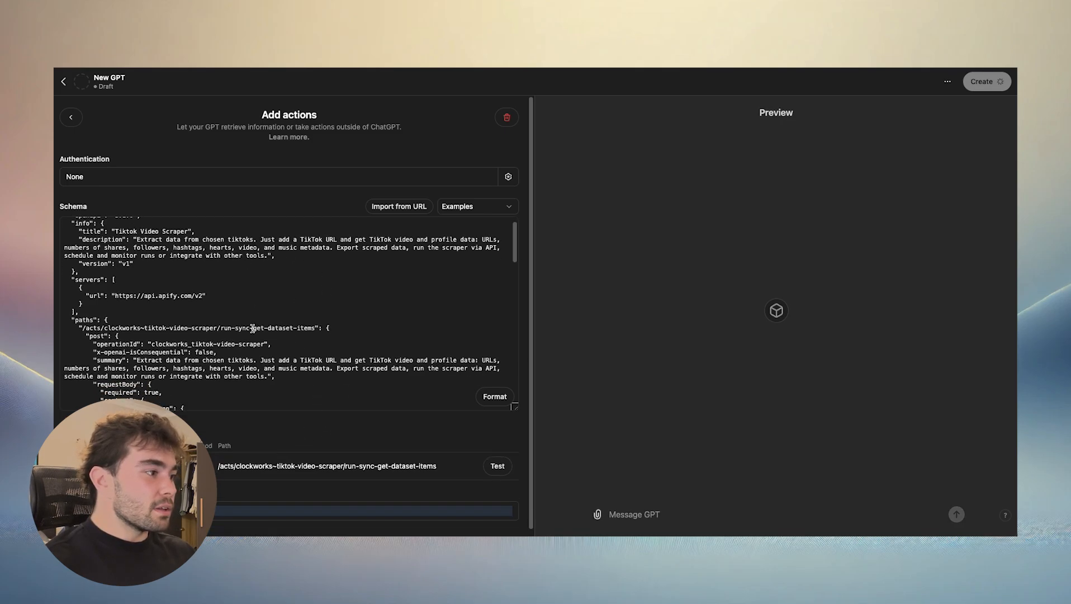
{"action": "scroll", "coordinate": [291, 324], "scroll_direction": "up", "scroll_amount": 6}
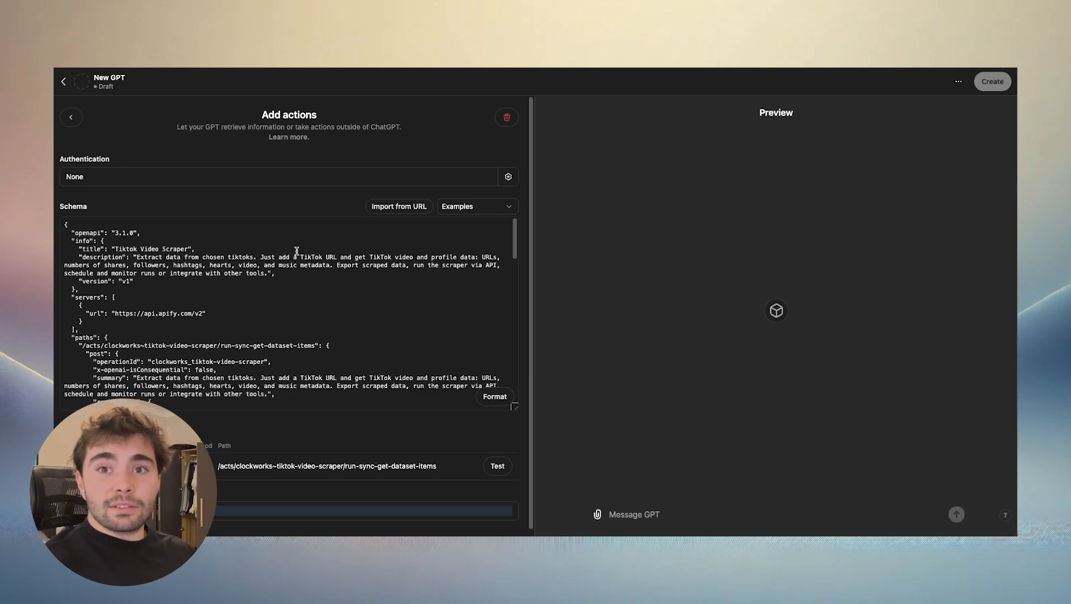
- Check the action's authentication options without saving, then switch to Apify and copy the default personal API token from the account's API settings
{"action": "left_click", "coordinate": [276, 177]}
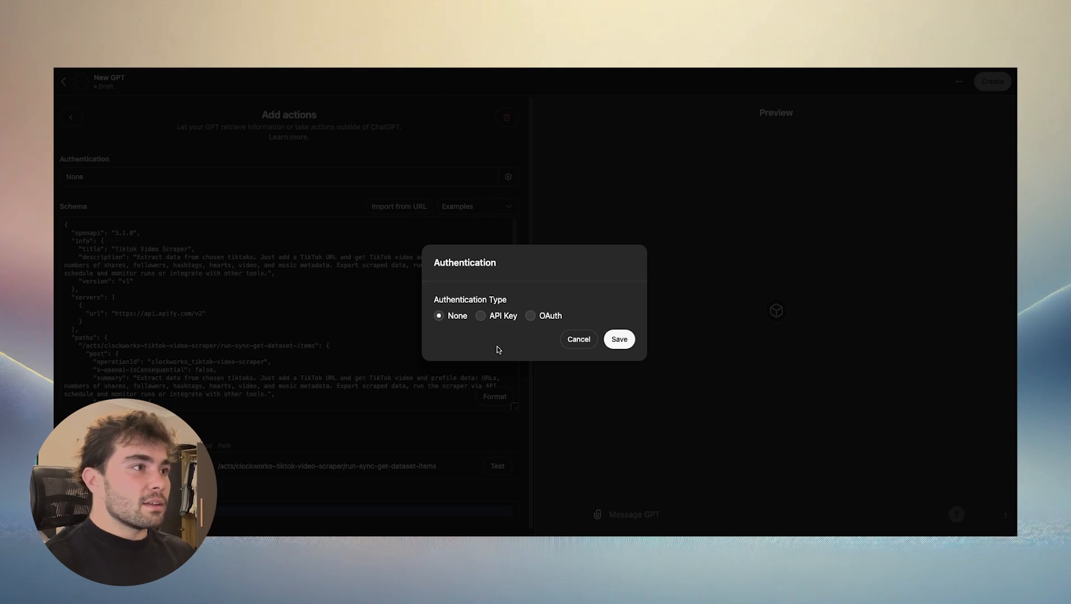
{"action": "left_click", "coordinate": [570, 339]}
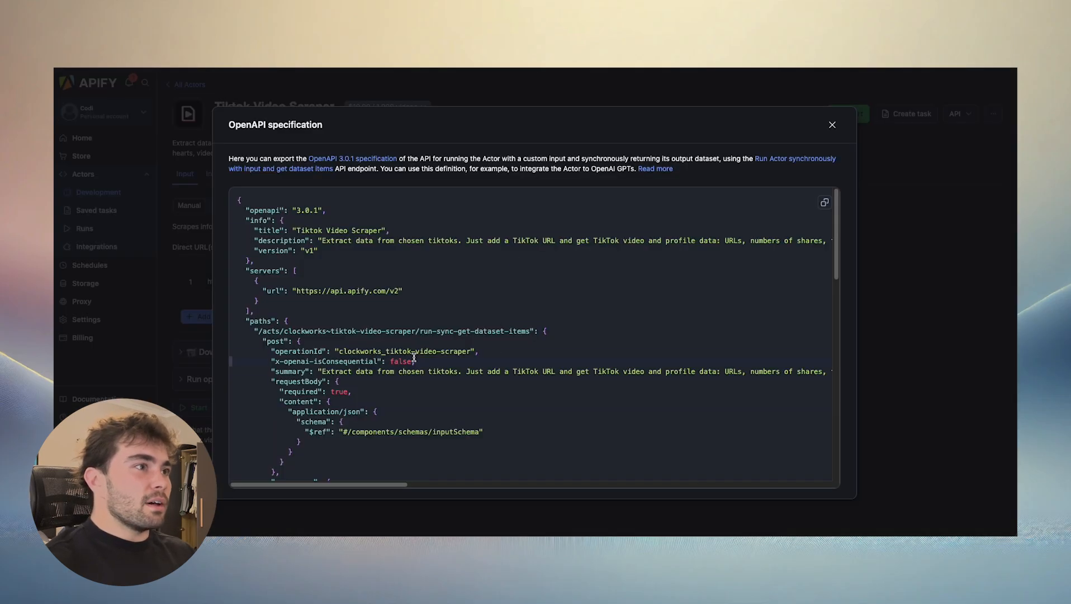
{"action": "left_click", "coordinate": [832, 124]}
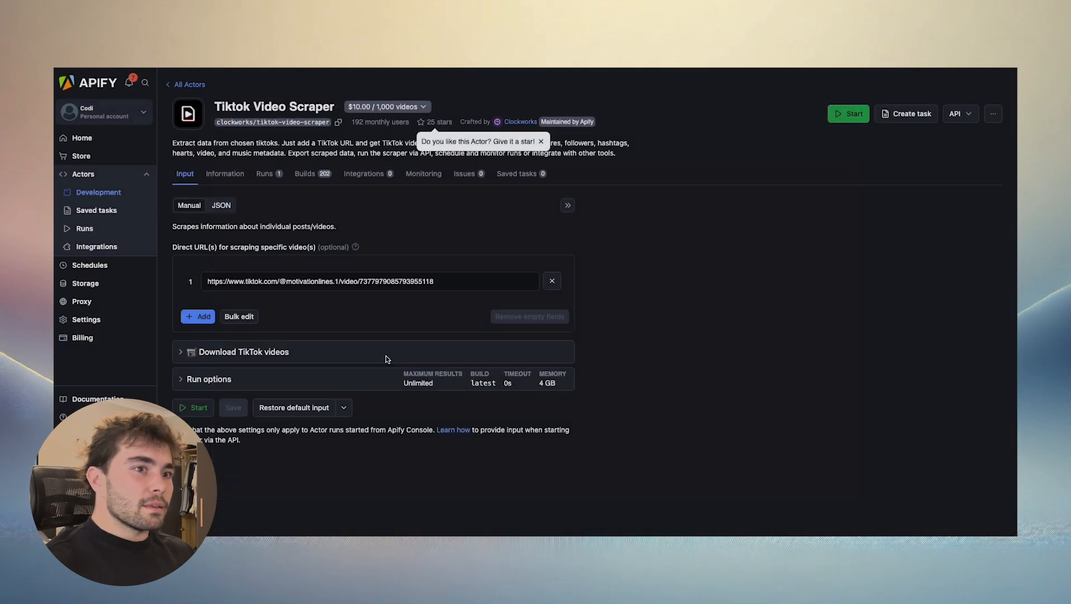
{"action": "left_click", "coordinate": [73, 320]}
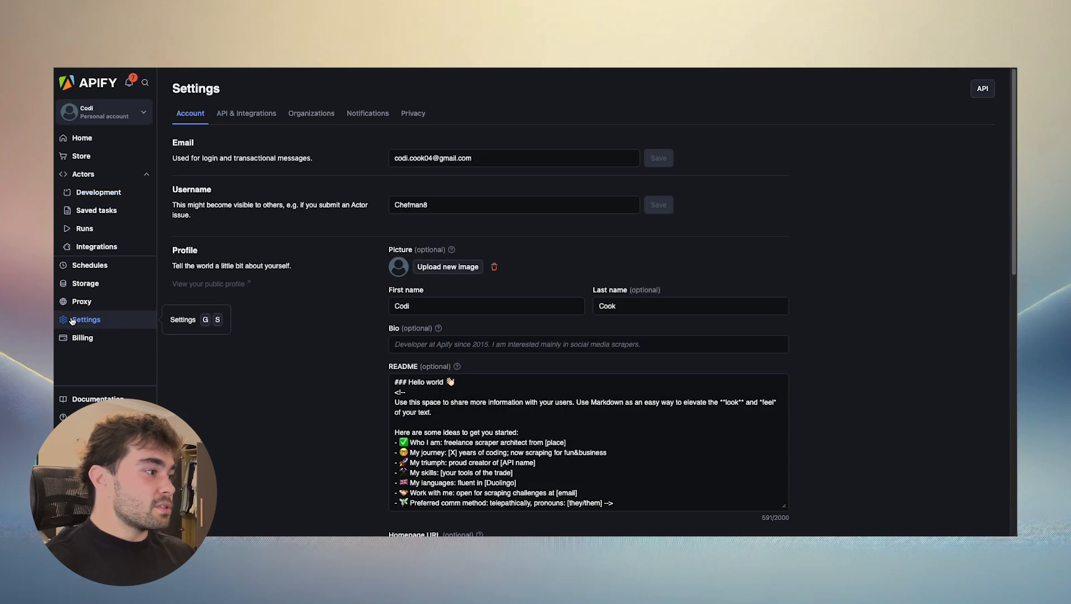
{"action": "left_click", "coordinate": [242, 120]}
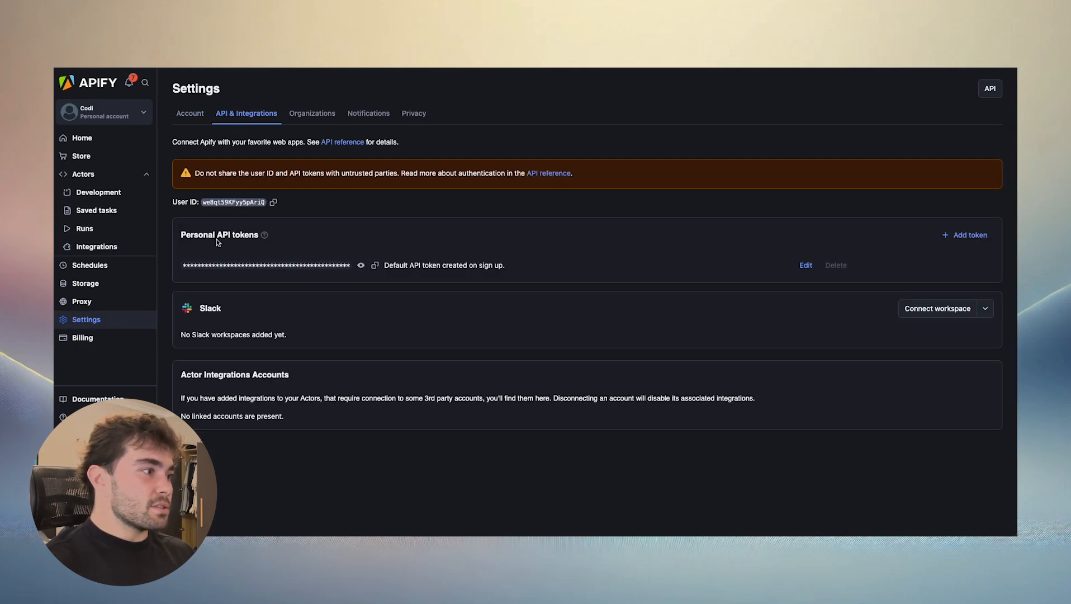
{"action": "left_click", "coordinate": [375, 266]}
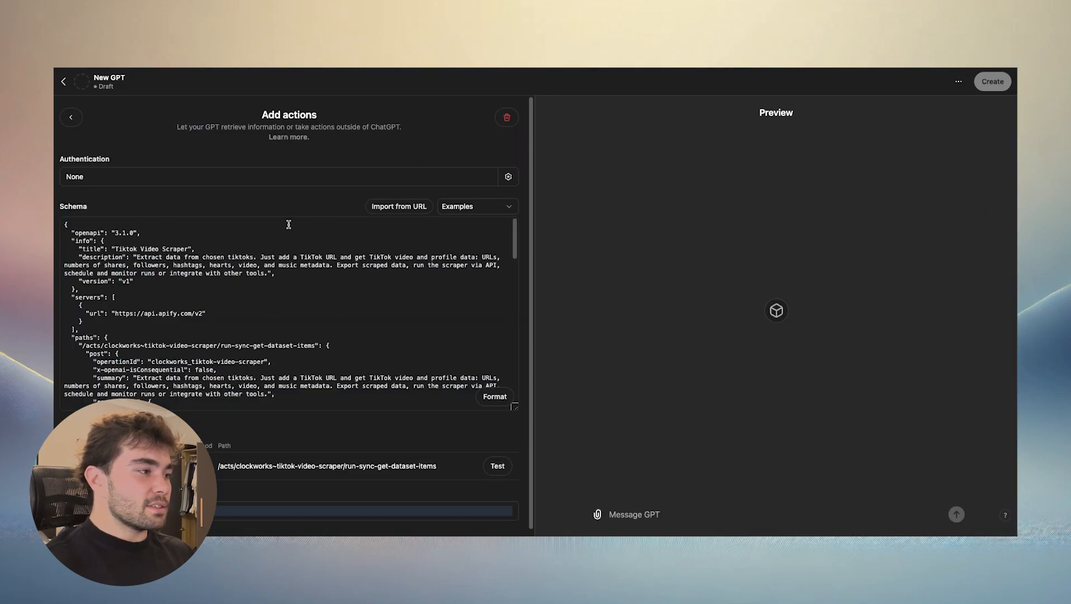
- Back in the GPT's action, save API Key authentication with the copied Apify token and the Bearer auth type
{"action": "left_click", "coordinate": [345, 180]}
{"action": "left_click", "coordinate": [481, 316]}
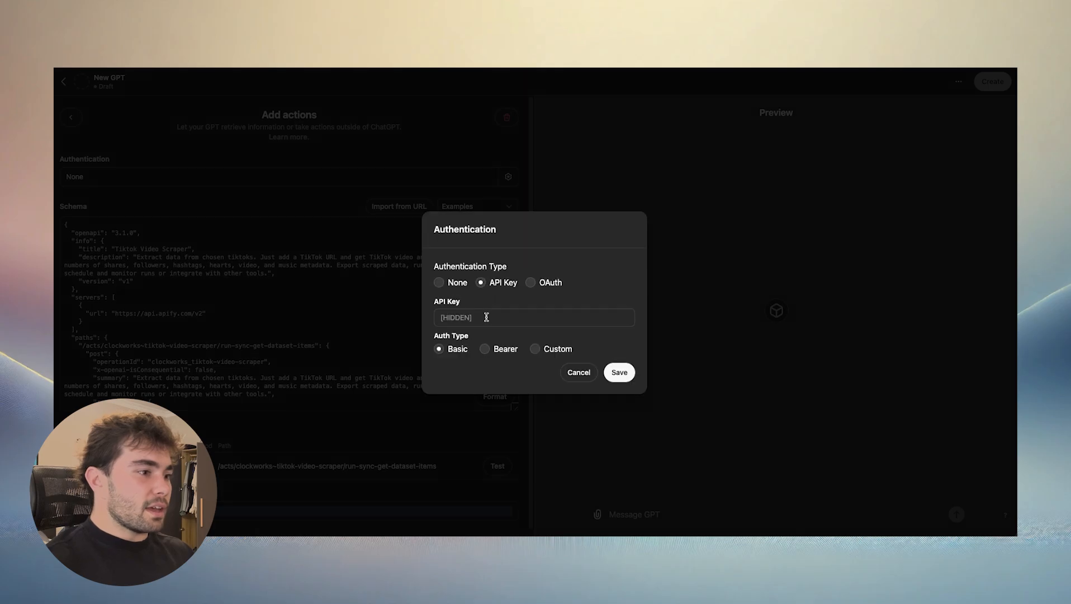
{"action": "left_click", "coordinate": [485, 317]}
{"action": "key", "text": "super+v"}
{"action": "left_click", "coordinate": [534, 375]}
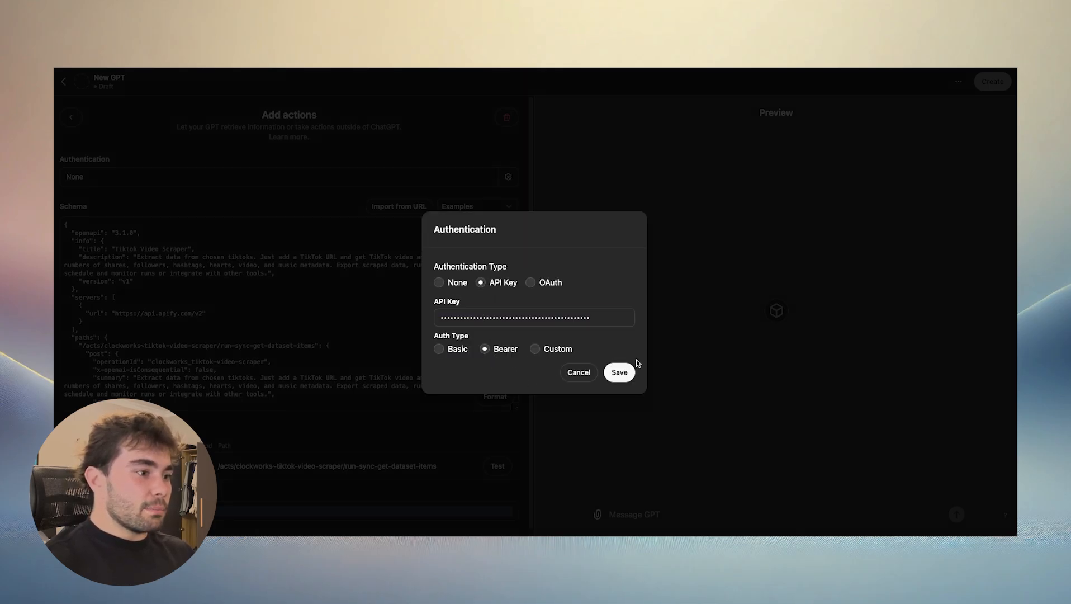
{"action": "left_click", "coordinate": [619, 373]}
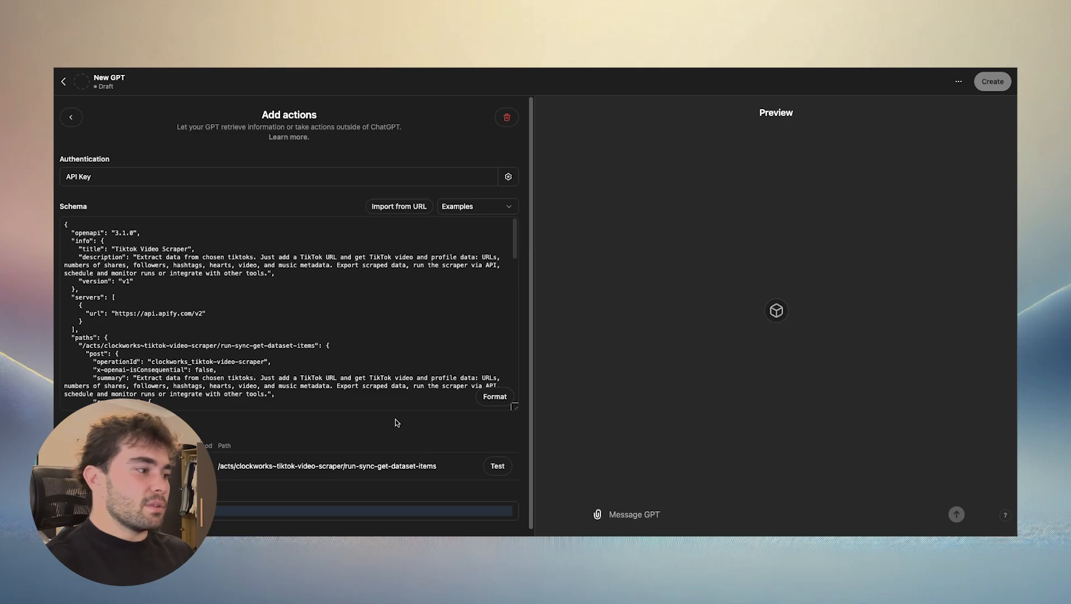
- Test the clockworks_tiktok-video-scraper operation of the api.apify.com API in the preview
{"action": "scroll", "coordinate": [410, 411], "scroll_direction": "down", "scroll_amount": 1}
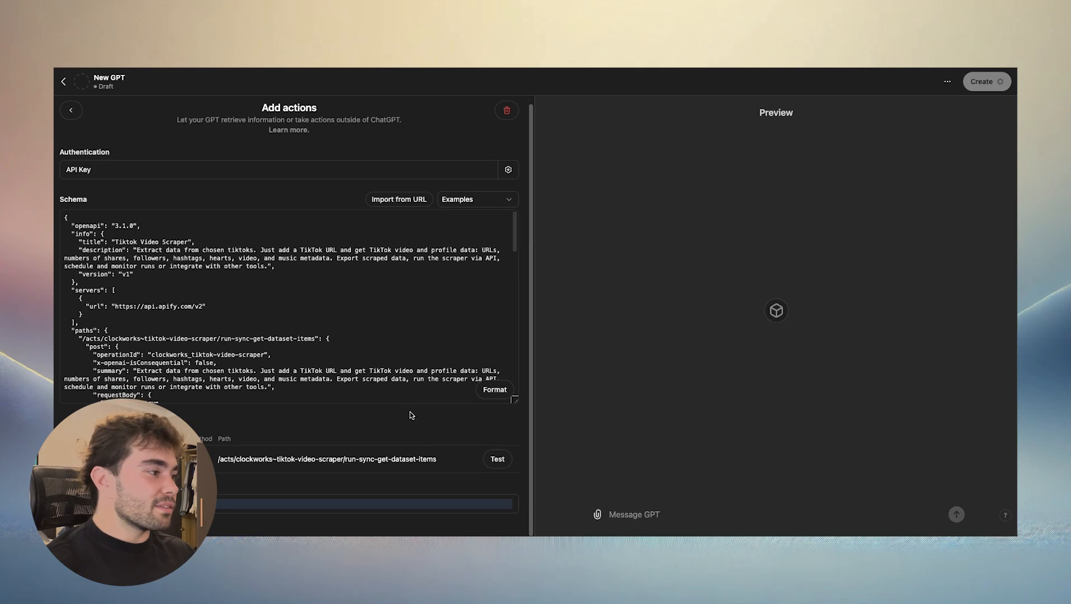
{"action": "left_click", "coordinate": [492, 455]}
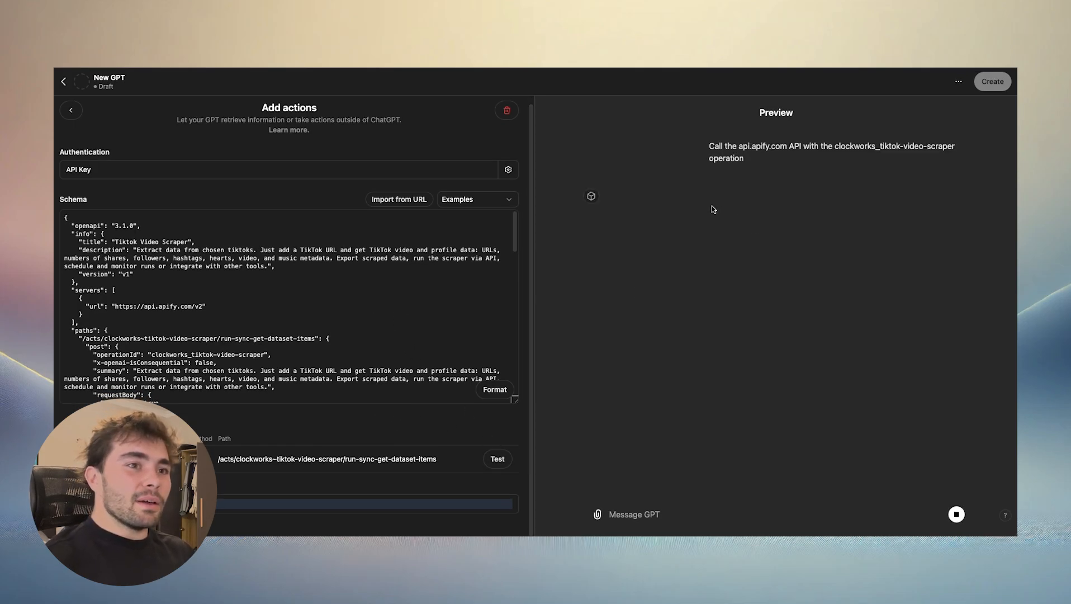
{"action": "left_click", "coordinate": [622, 238]}
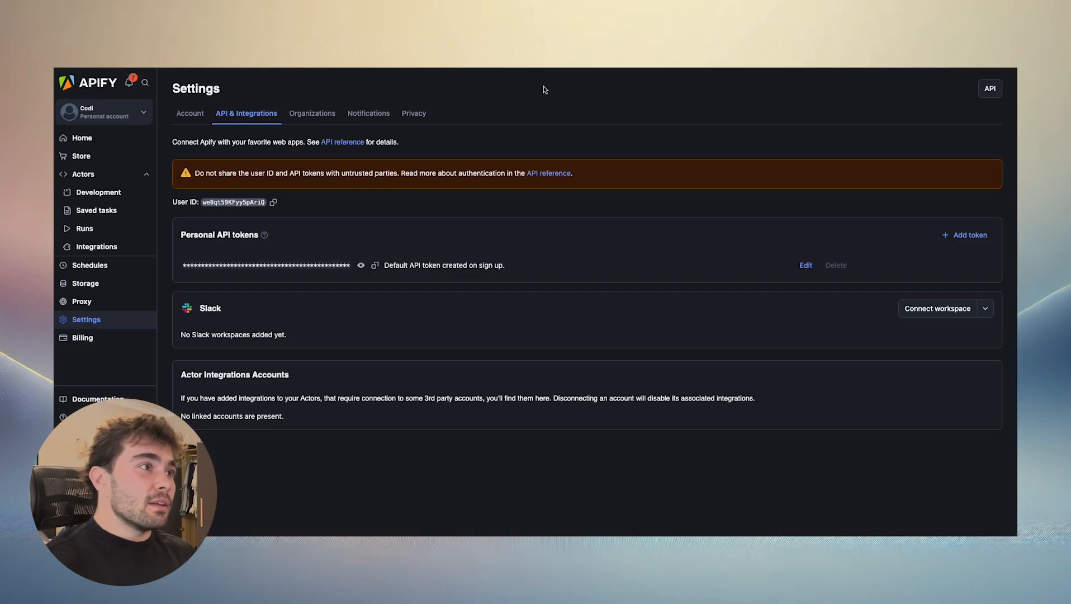
- Switch to Apify and look over the Actors offered in the Apify Store
{"action": "left_click", "coordinate": [104, 159]}
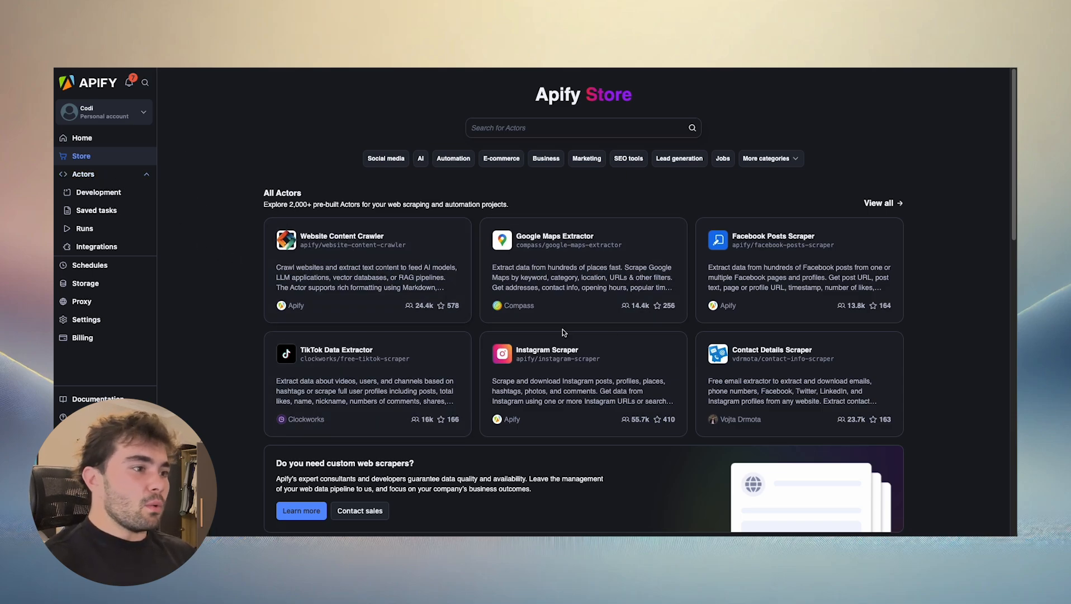
{"action": "scroll", "coordinate": [590, 347], "scroll_direction": "down", "scroll_amount": 5}
{"action": "scroll", "coordinate": [629, 347], "scroll_direction": "up", "scroll_amount": 5}
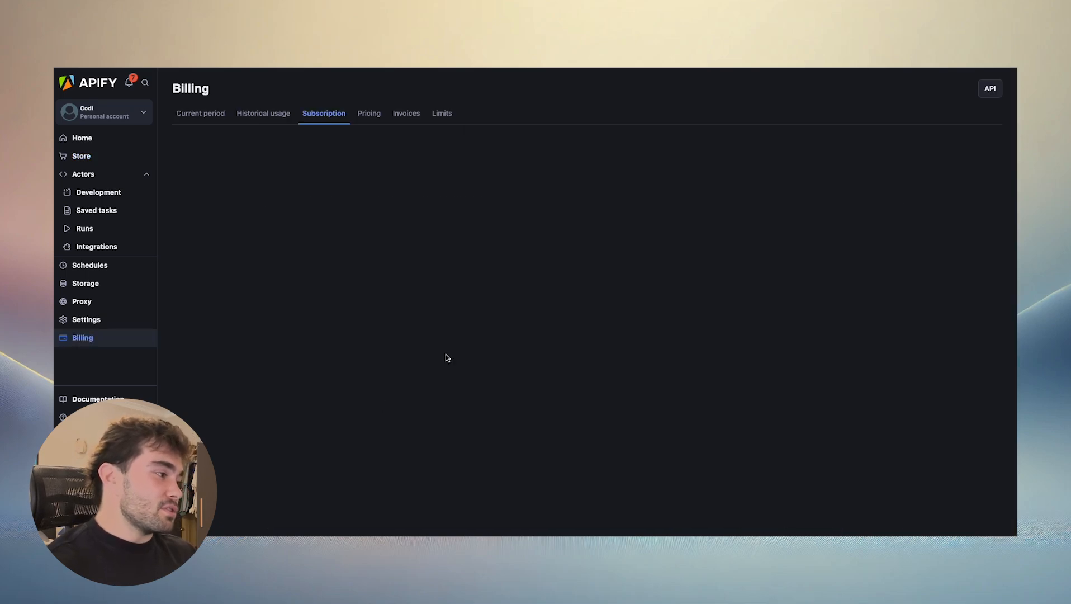
- Compare Apify's subscription plans and their usage limits, and leave the new subscription page without choosing a plan
{"action": "left_click", "coordinate": [302, 147]}
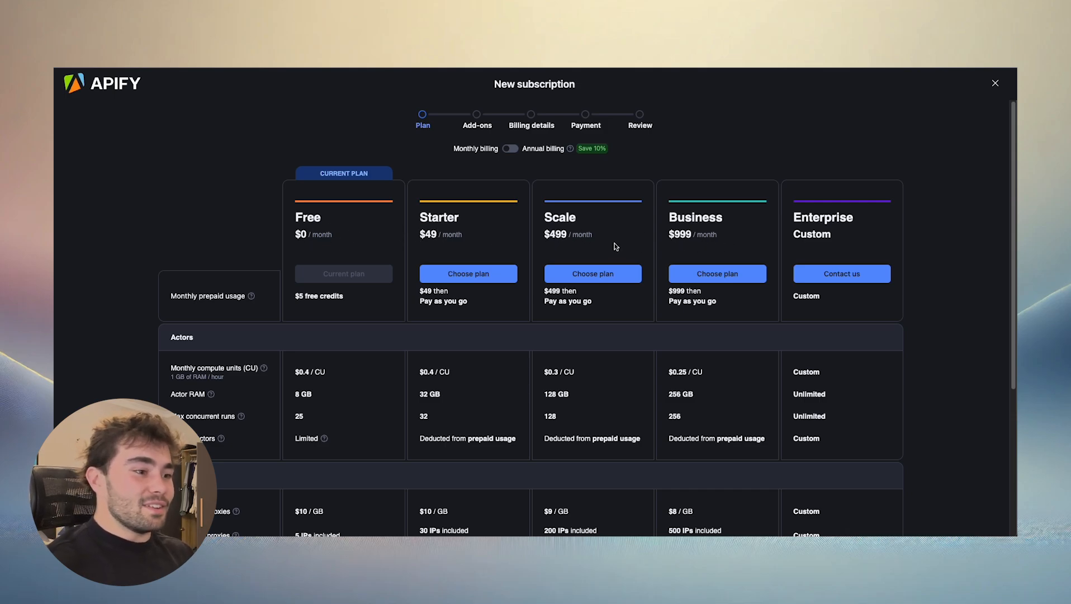
{"action": "scroll", "coordinate": [612, 250], "scroll_direction": "down", "scroll_amount": 5}
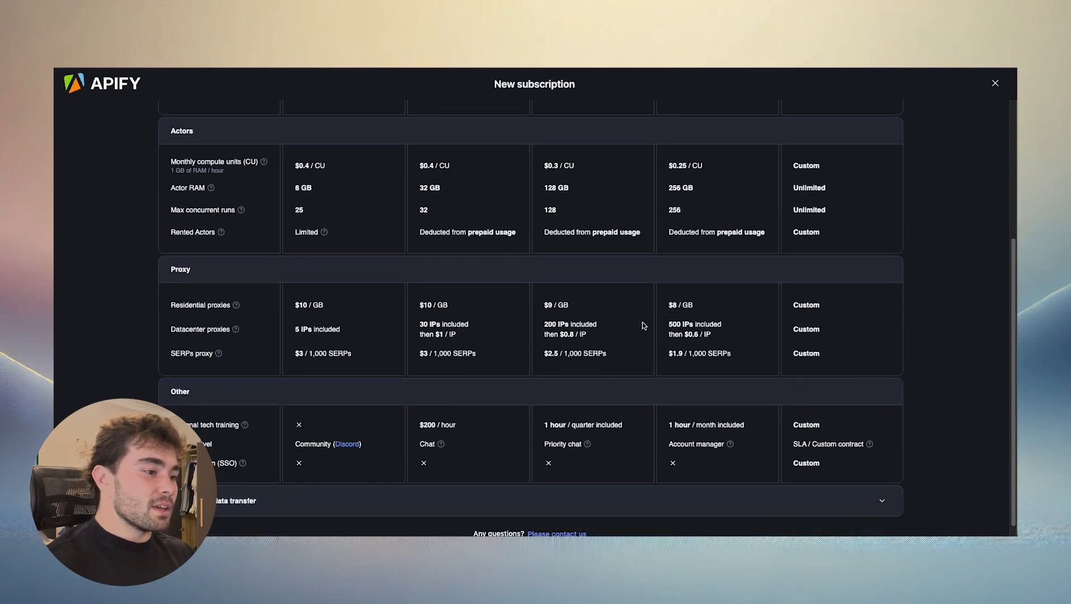
{"action": "scroll", "coordinate": [641, 328], "scroll_direction": "up", "scroll_amount": 5}
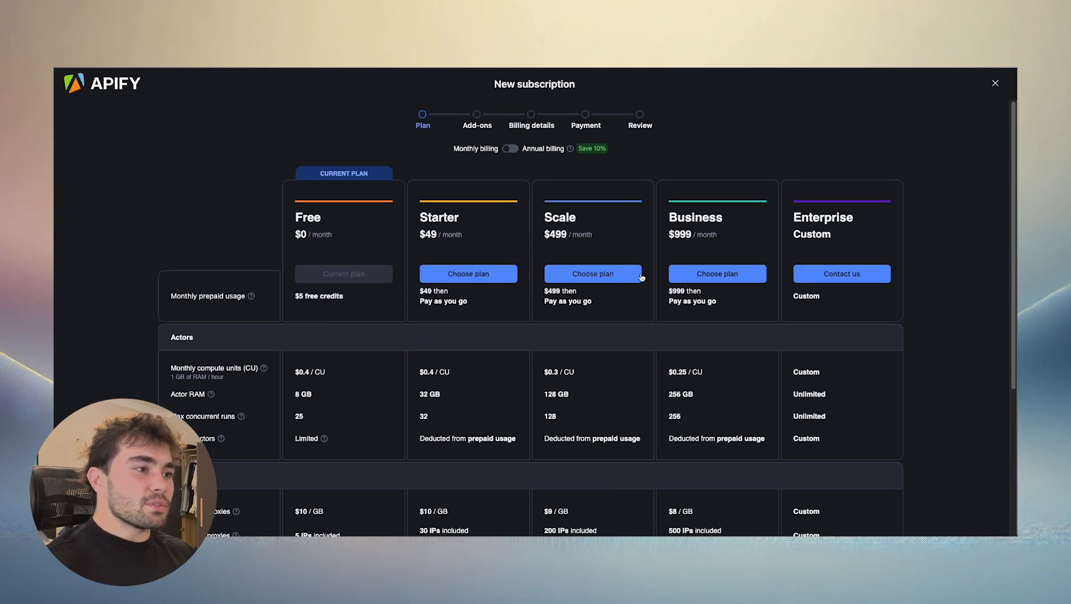
{"action": "left_click", "coordinate": [995, 82]}
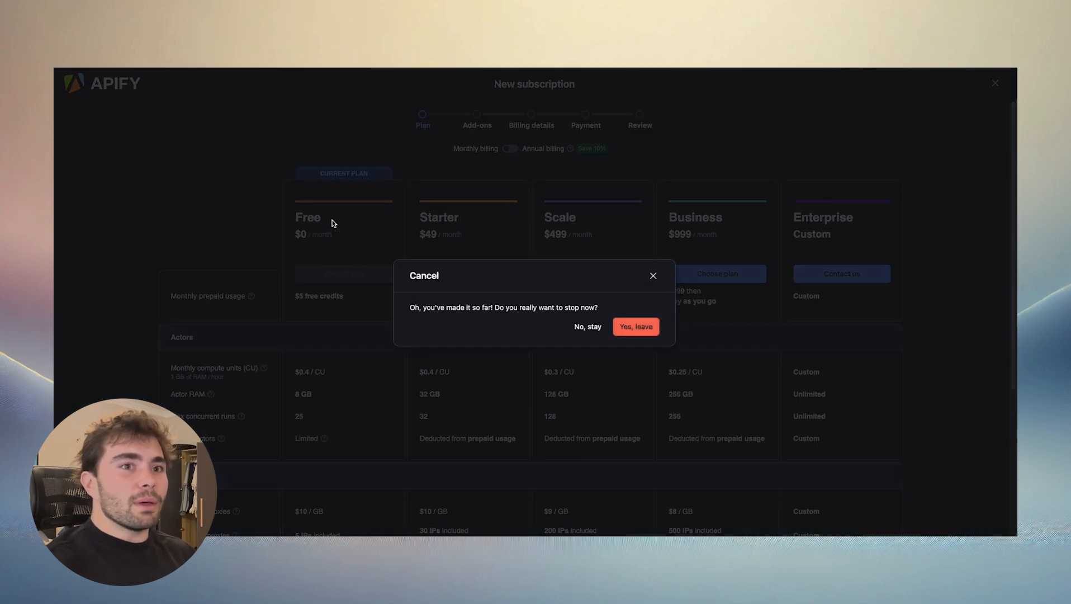
{"action": "left_click", "coordinate": [617, 329]}
- Return to the Apify Store and browse its developer tools, collections, popular community Actors and featured developers
{"action": "left_click", "coordinate": [94, 159]}
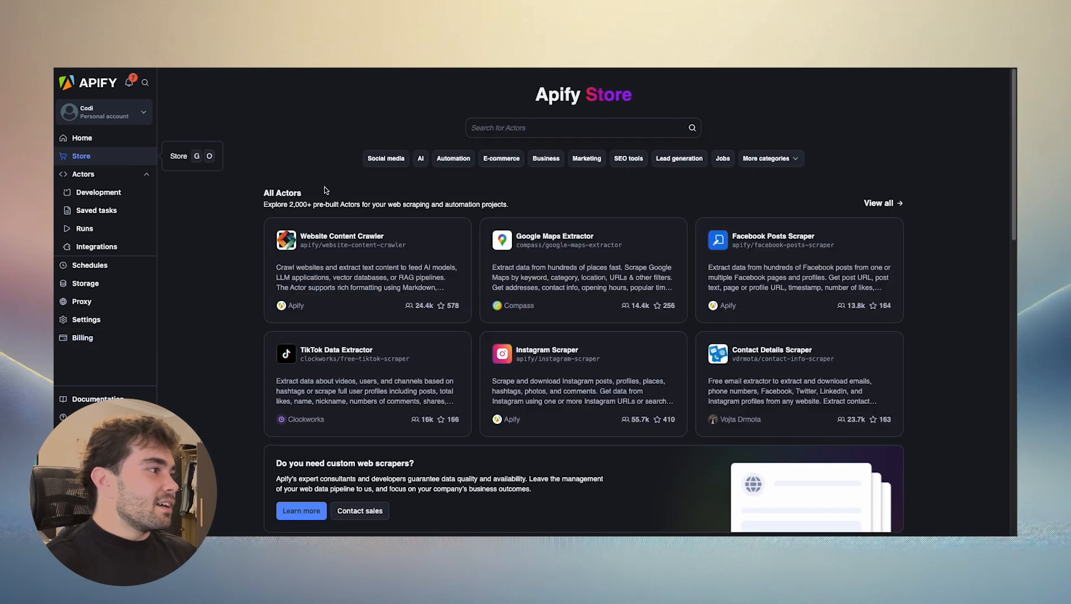
{"action": "scroll", "coordinate": [636, 265], "scroll_direction": "down", "scroll_amount": 4}
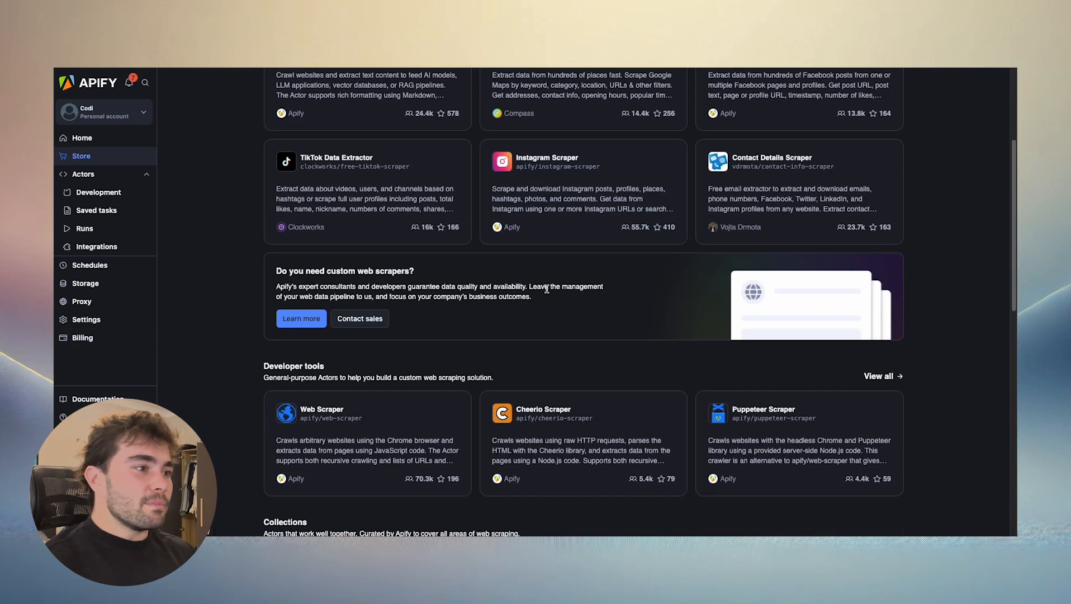
{"action": "scroll", "coordinate": [647, 266], "scroll_direction": "up", "scroll_amount": 3}
{"action": "scroll", "coordinate": [802, 316], "scroll_direction": "down", "scroll_amount": 8}
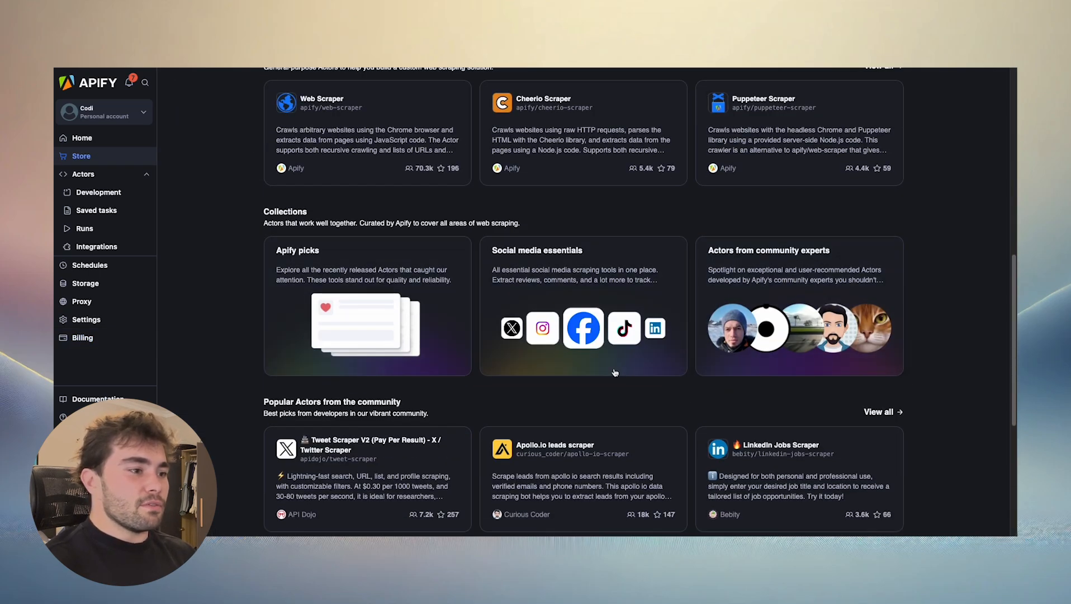
{"action": "scroll", "coordinate": [564, 261], "scroll_direction": "down", "scroll_amount": 5}
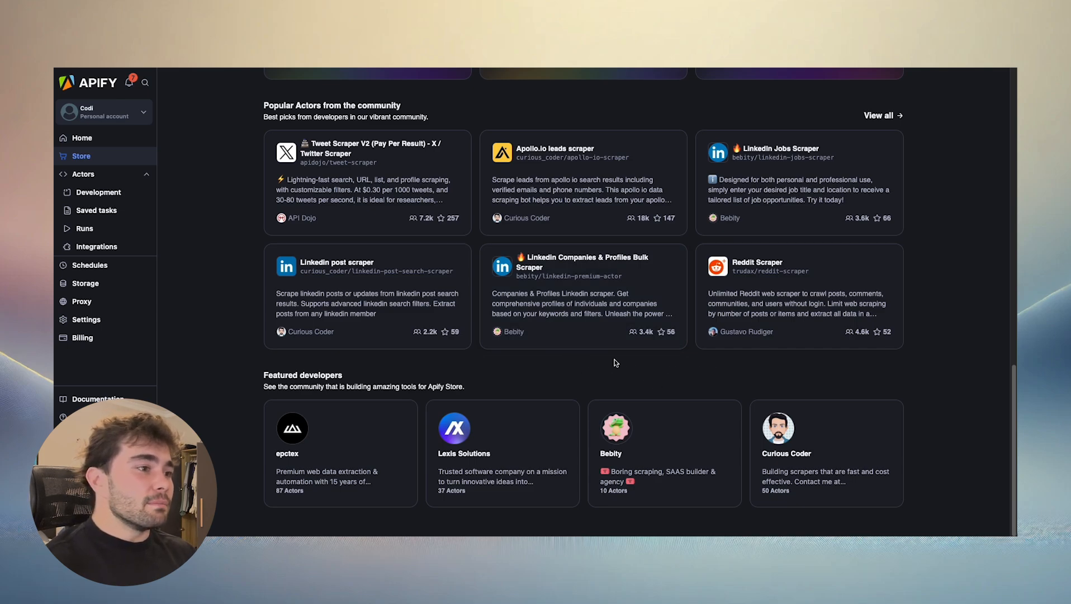
{"action": "scroll", "coordinate": [571, 386], "scroll_direction": "up", "scroll_amount": 15}
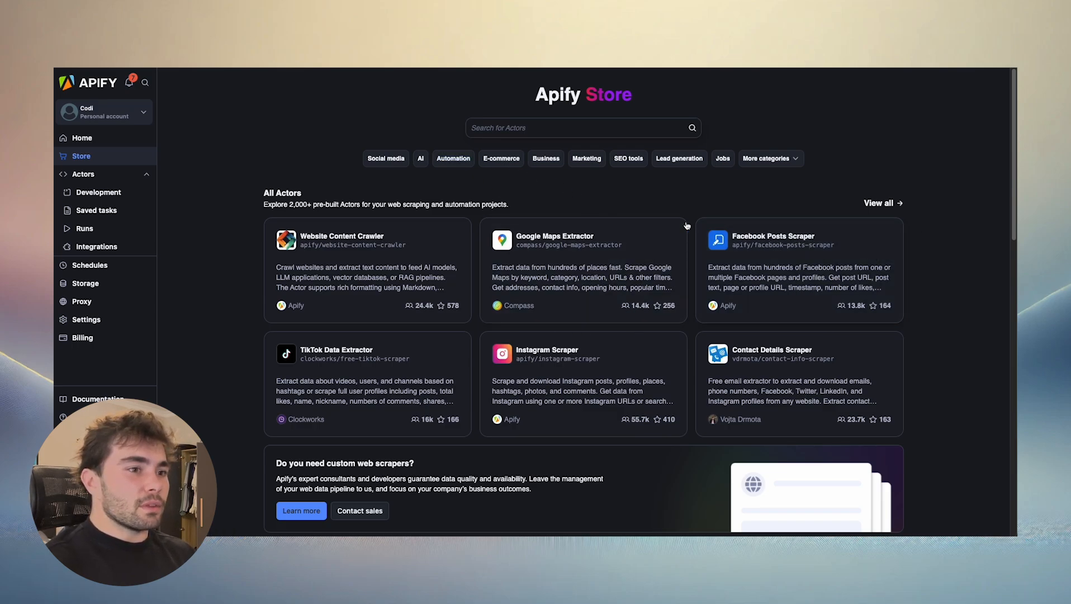
- Filter the Apify Store to the Marketing category and look through the listed scrapers
{"action": "left_click", "coordinate": [586, 158]}
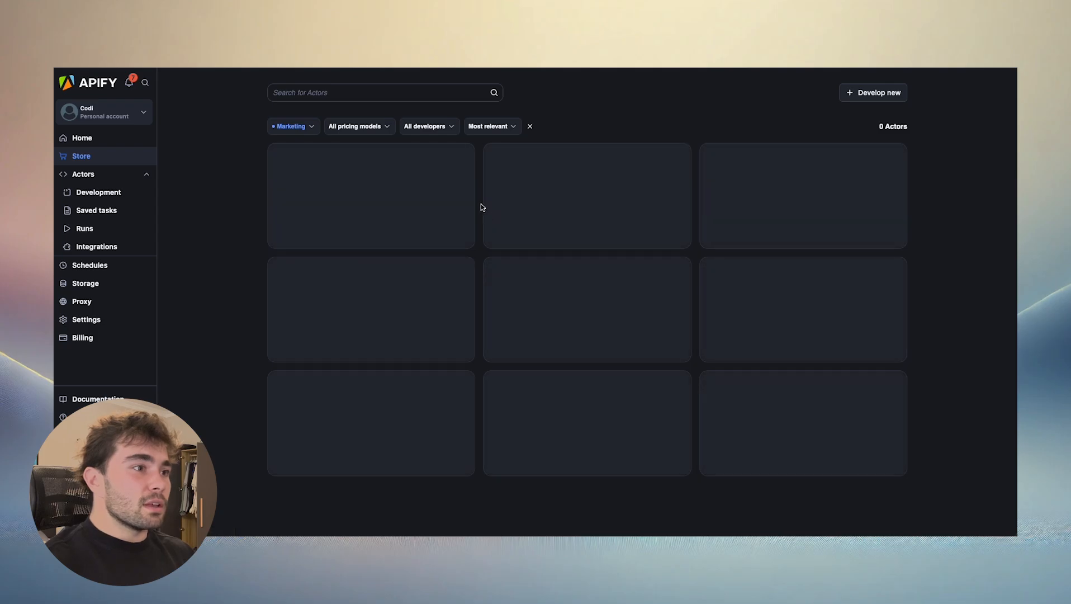
{"action": "scroll", "coordinate": [559, 252], "scroll_direction": "down", "scroll_amount": 8}
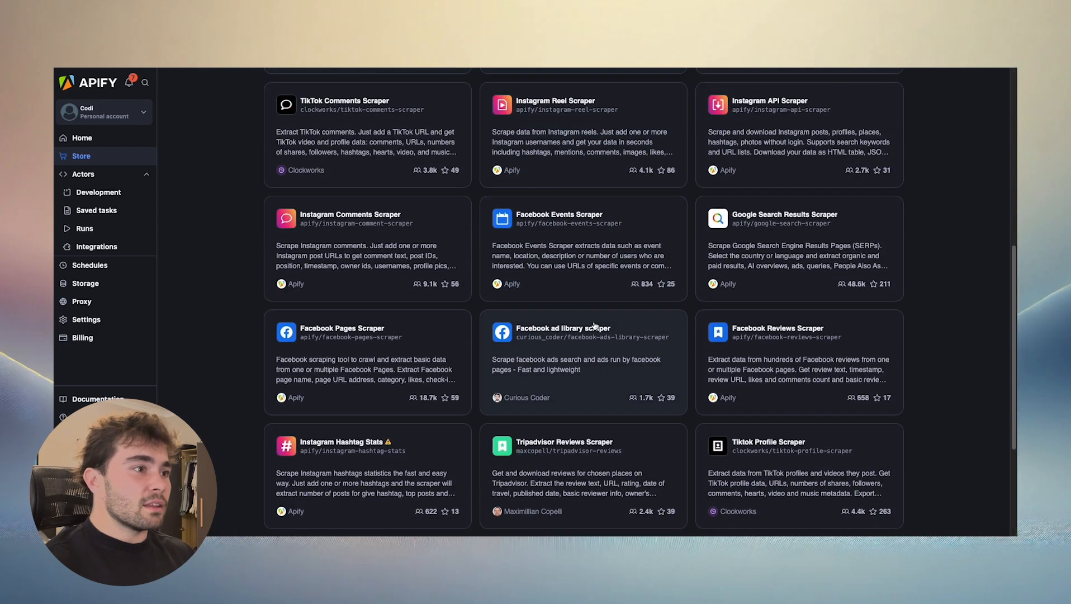
{"action": "scroll", "coordinate": [570, 316], "scroll_direction": "down", "scroll_amount": 3}
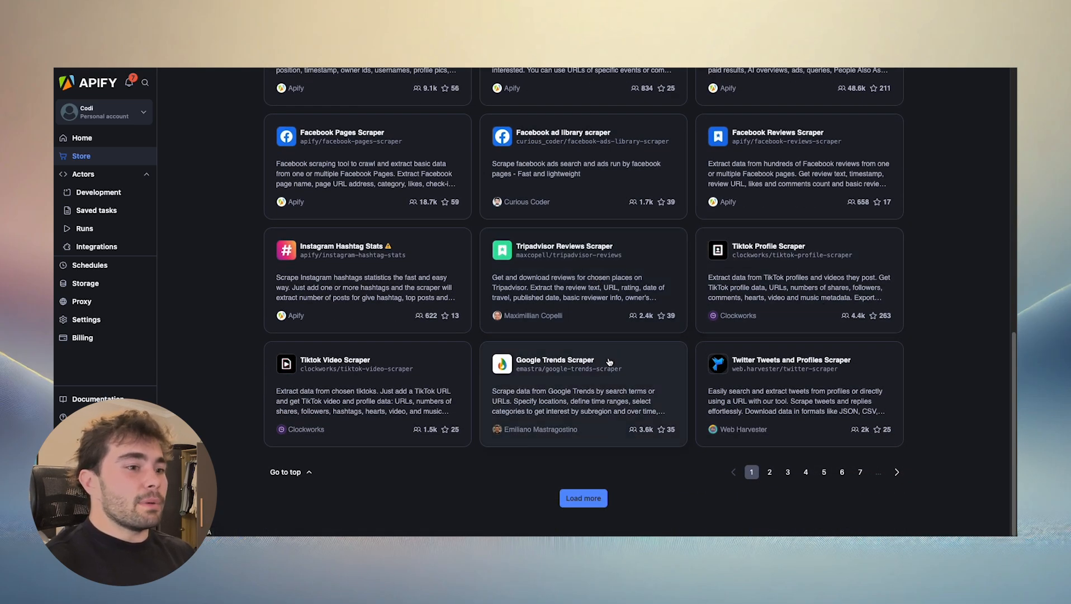
{"action": "scroll", "coordinate": [718, 270], "scroll_direction": "up", "scroll_amount": 10}
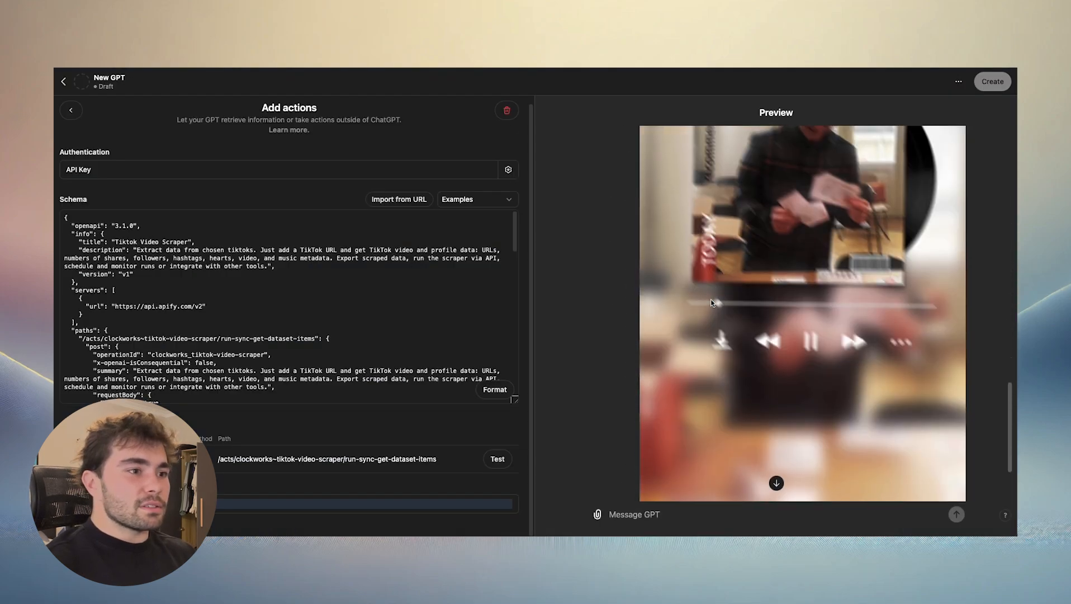
- Return to the start of the Tiktok Video Scraper test reply in the GPT preview and expand the first HTTP endpoint call
{"action": "scroll", "coordinate": [620, 302], "scroll_direction": "down", "scroll_amount": 3}
{"action": "scroll", "coordinate": [608, 285], "scroll_direction": "up", "scroll_amount": 15}
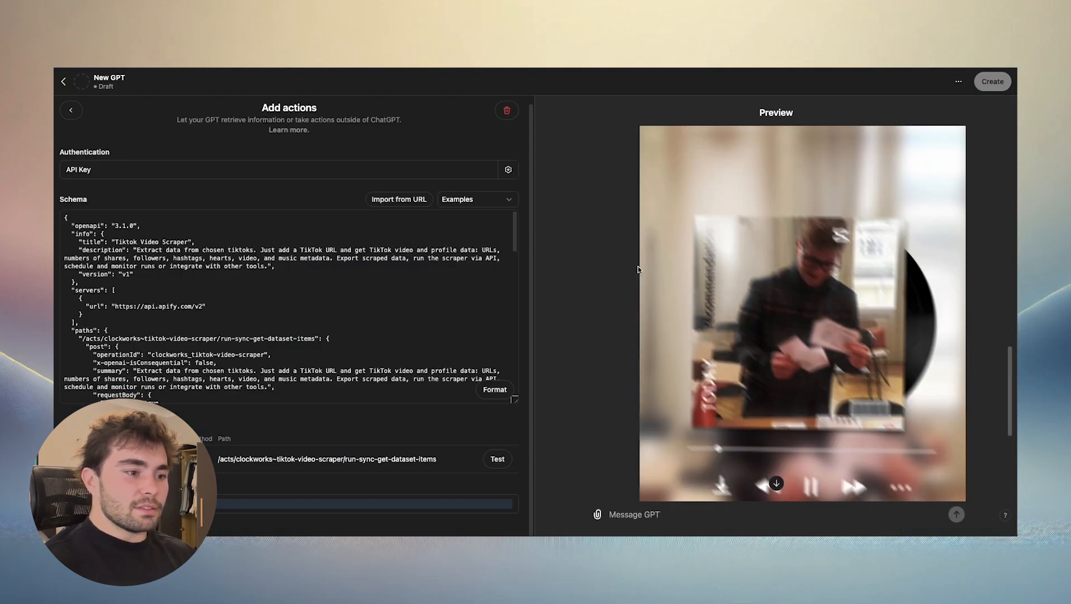
{"action": "scroll", "coordinate": [661, 271], "scroll_direction": "up", "scroll_amount": 3}
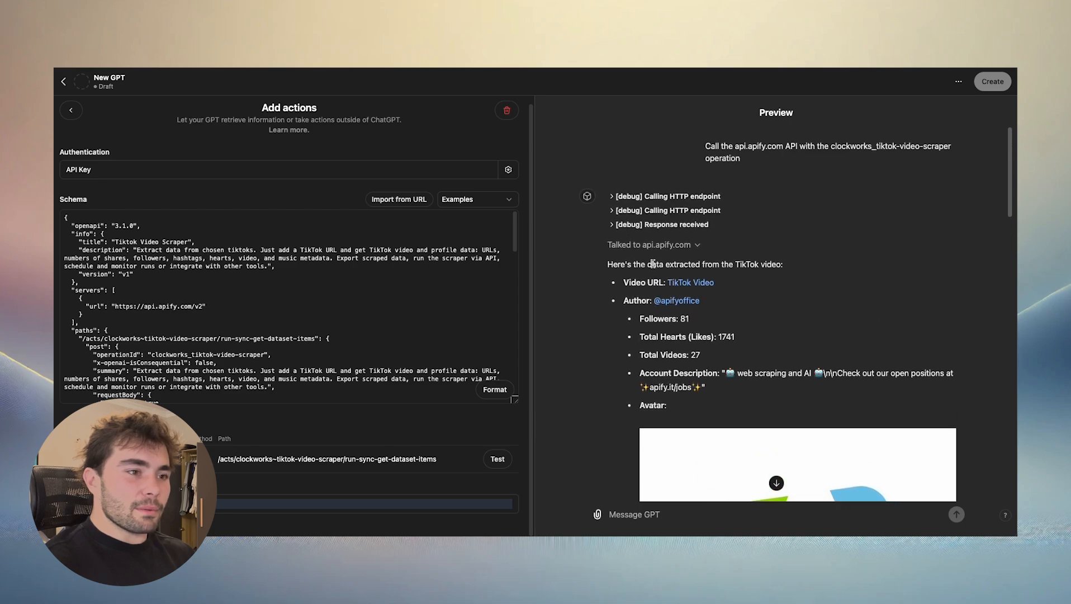
{"action": "left_click", "coordinate": [613, 197]}
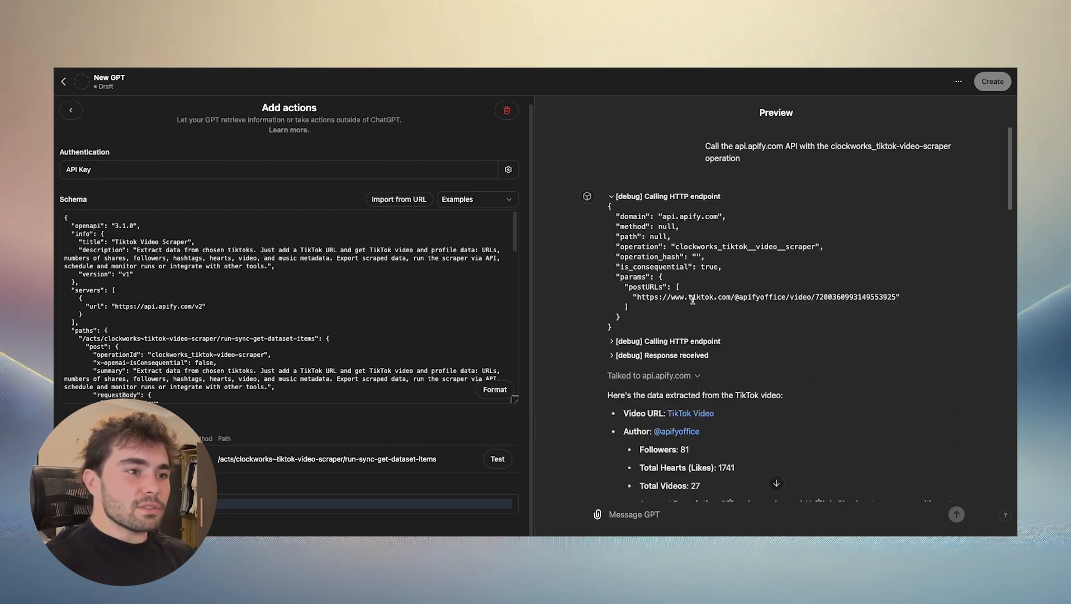
{"action": "scroll", "coordinate": [693, 303], "scroll_direction": "down", "scroll_amount": 1}
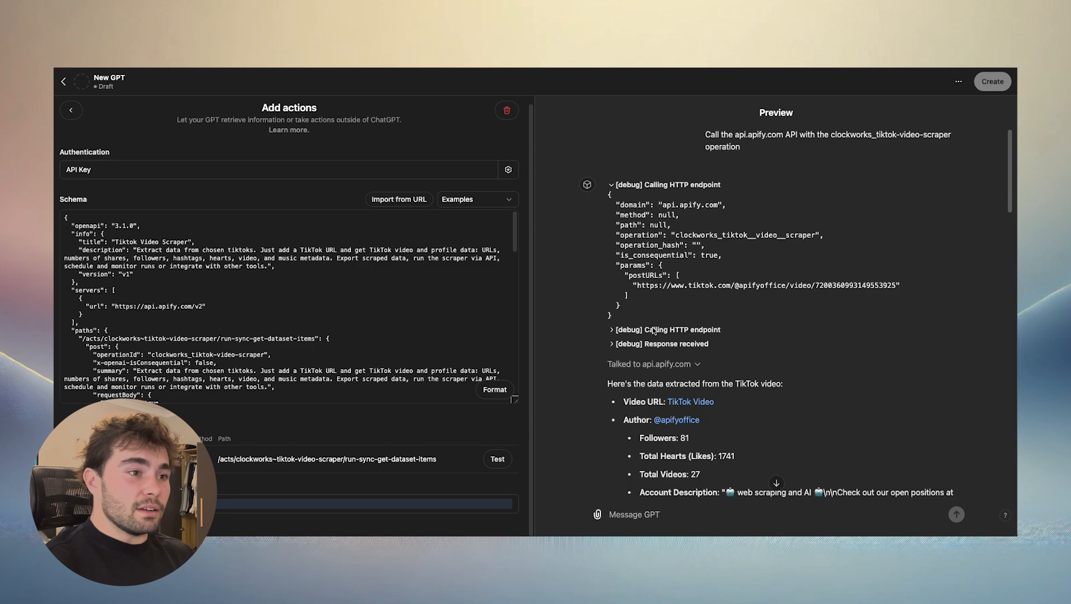
- Expand the second HTTP endpoint call and examine the TikTok video URL passed in its postURLs parameter
{"action": "left_click", "coordinate": [609, 330]}
{"action": "scroll", "coordinate": [620, 302], "scroll_direction": "down", "scroll_amount": 5}
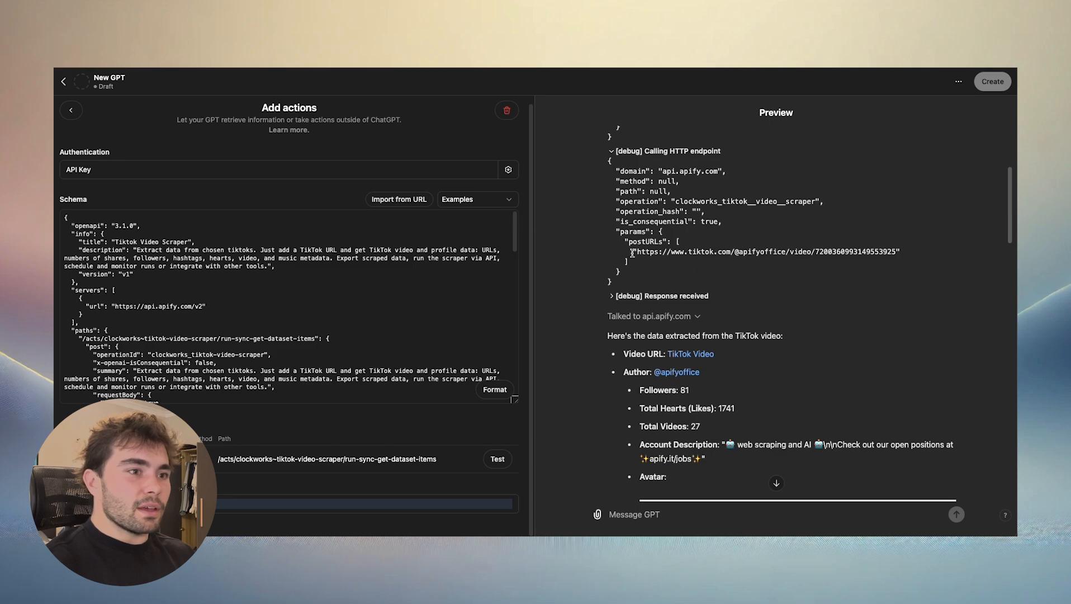
{"action": "left_click_drag", "start_coordinate": [637, 253], "coordinate": [902, 253]}
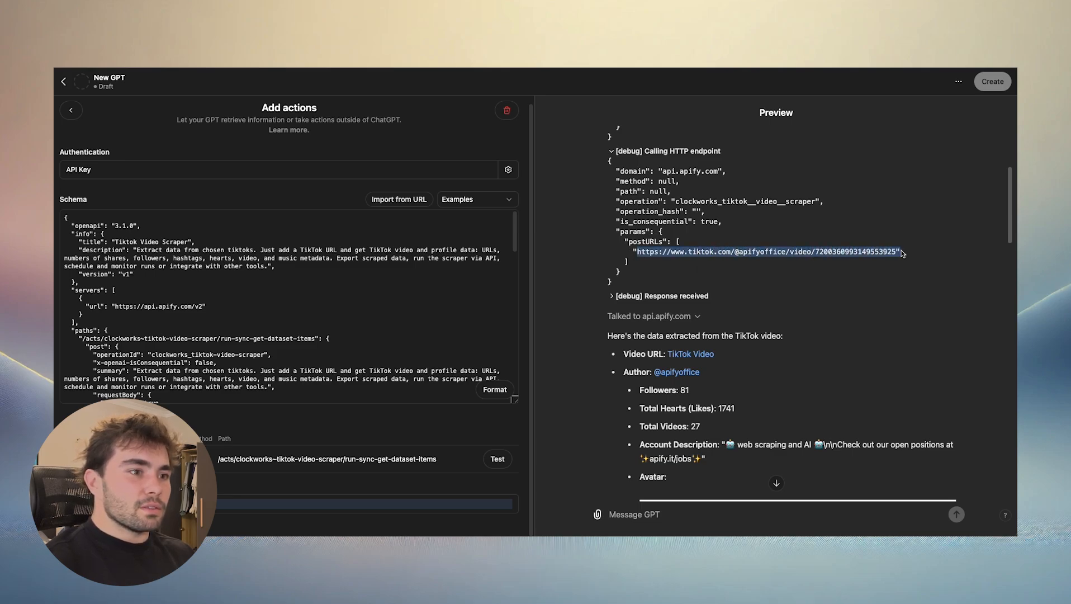
{"action": "left_click", "coordinate": [709, 267]}
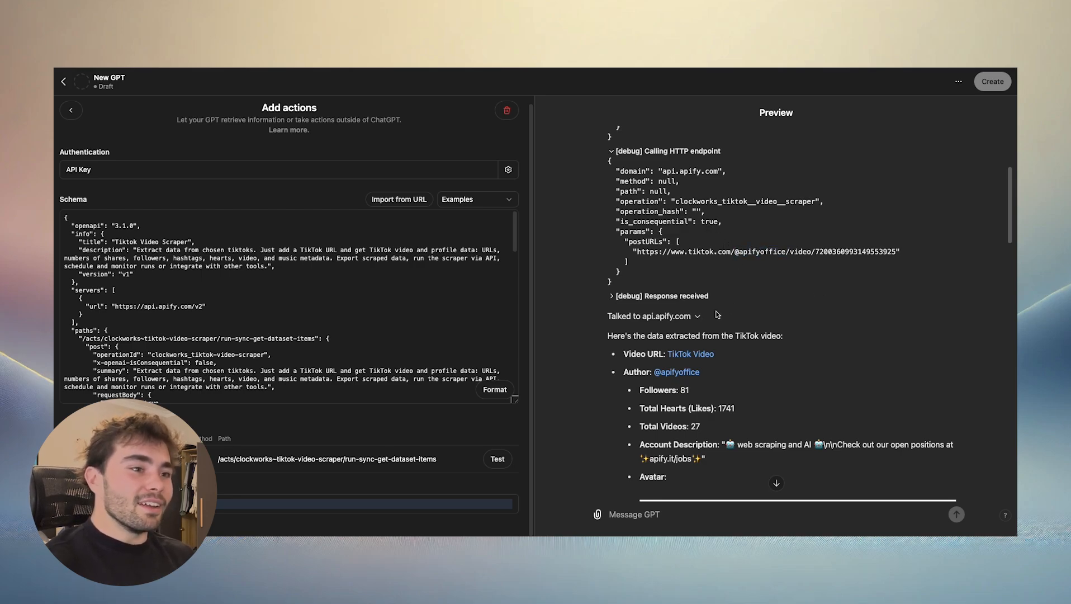
{"action": "scroll", "coordinate": [747, 322], "scroll_direction": "down", "scroll_amount": 3}
{"action": "scroll", "coordinate": [806, 177], "scroll_direction": "up", "scroll_amount": 1}
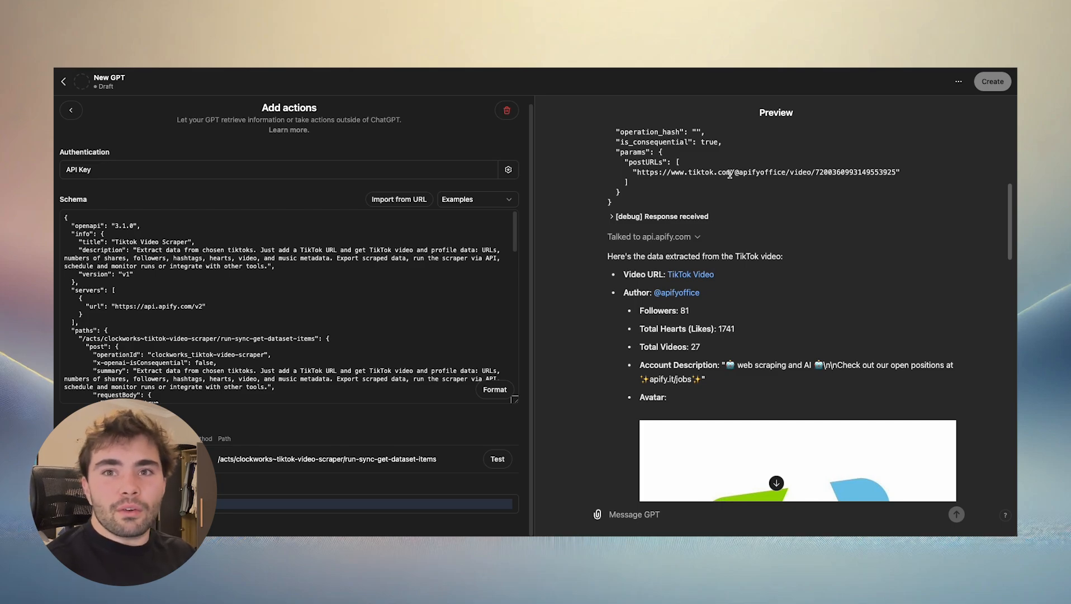
- Expand the debug entry for the received response and check its status code at the end of the data
{"action": "scroll", "coordinate": [813, 258], "scroll_direction": "down", "scroll_amount": 2}
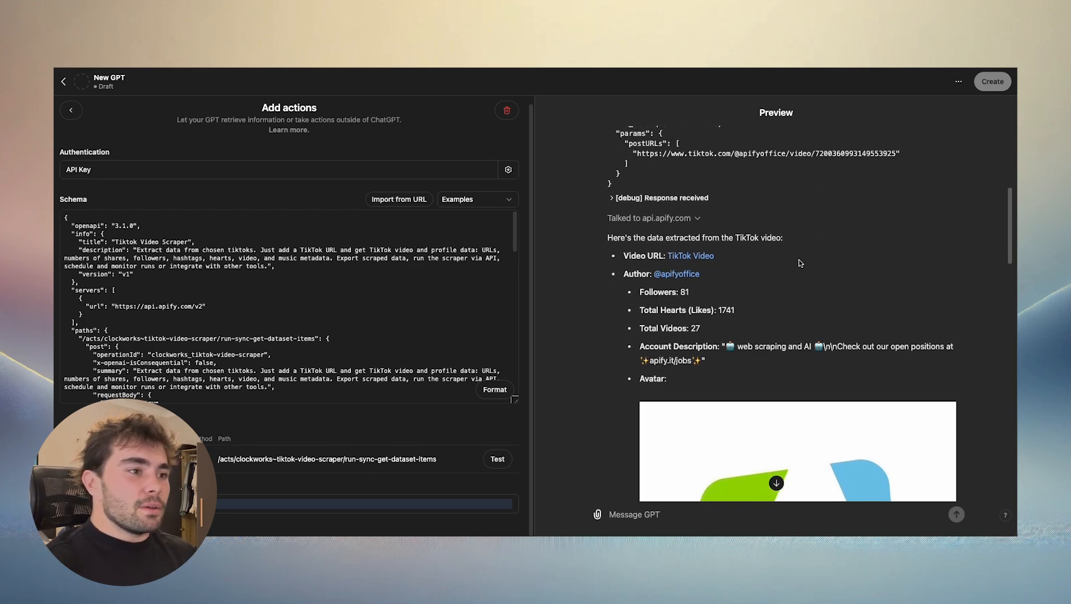
{"action": "left_click", "coordinate": [617, 148]}
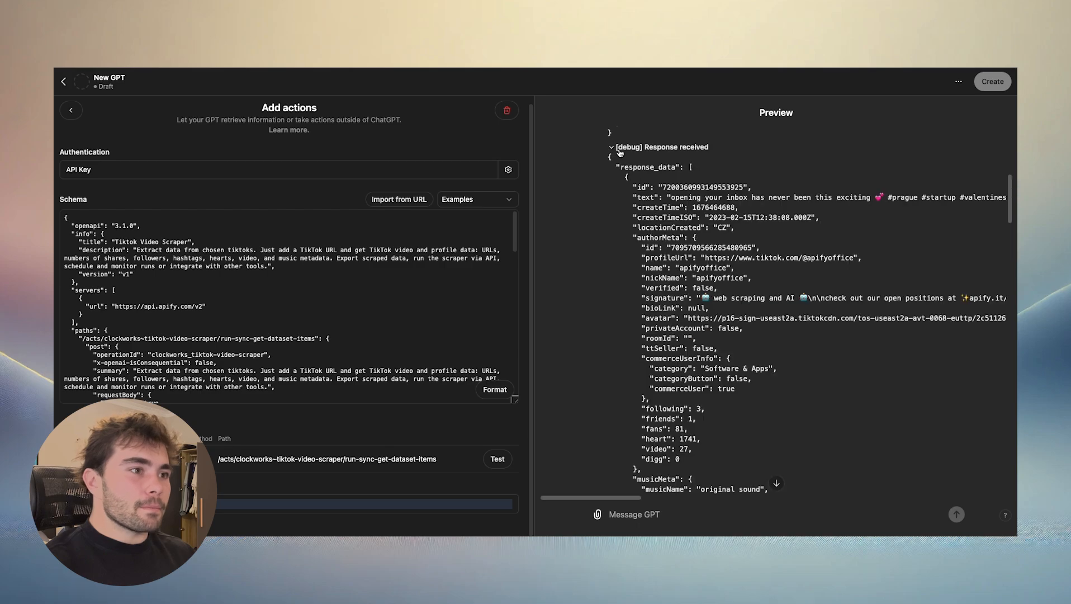
{"action": "scroll", "coordinate": [800, 293], "scroll_direction": "down", "scroll_amount": 10}
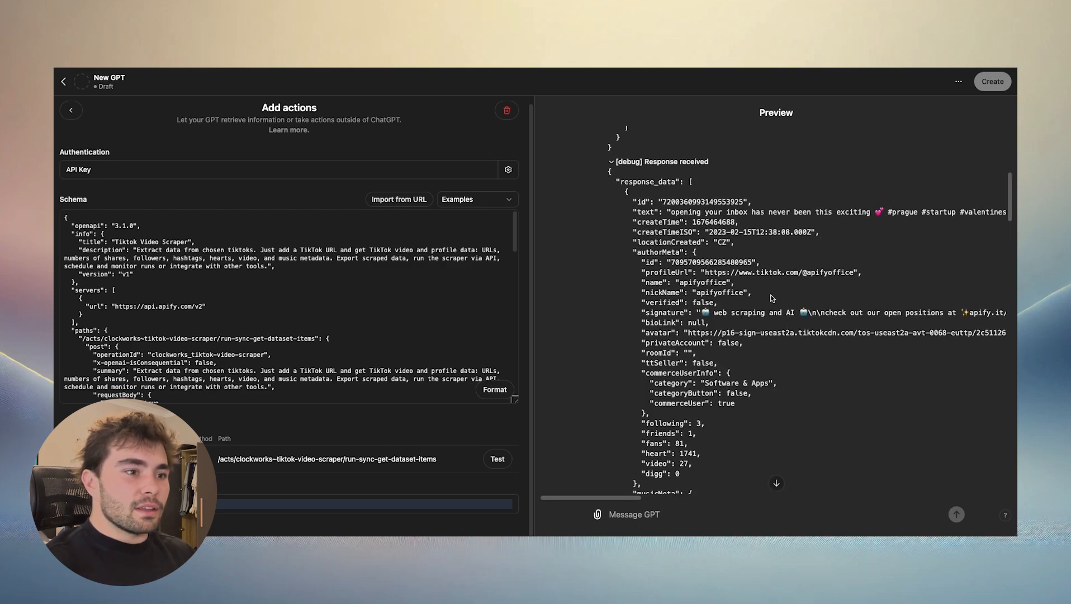
{"action": "scroll", "coordinate": [770, 304], "scroll_direction": "down", "scroll_amount": 8}
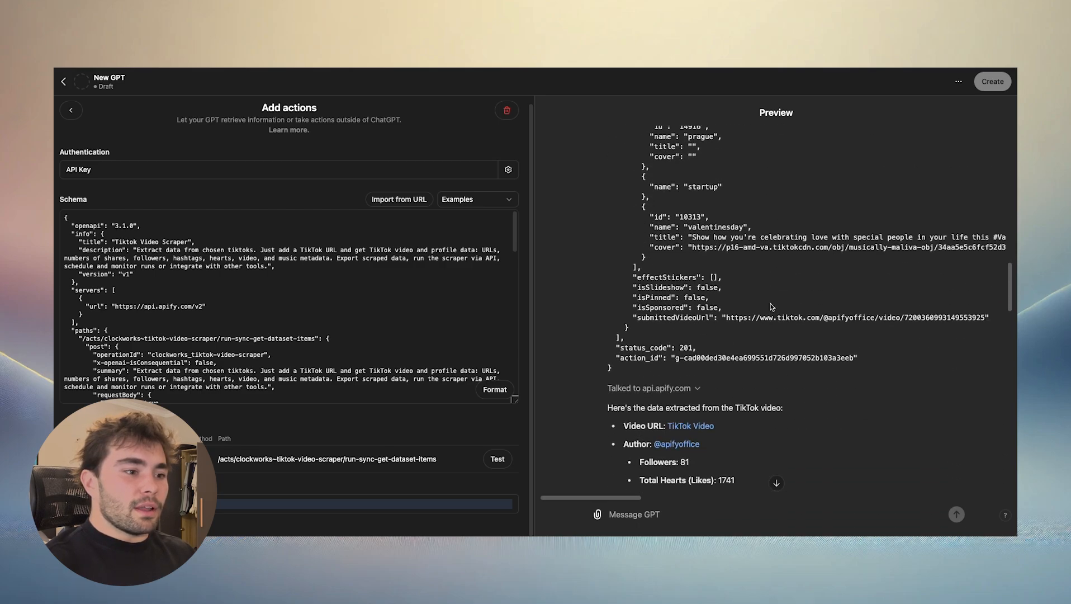
{"action": "left_click_drag", "start_coordinate": [678, 348], "coordinate": [695, 348]}
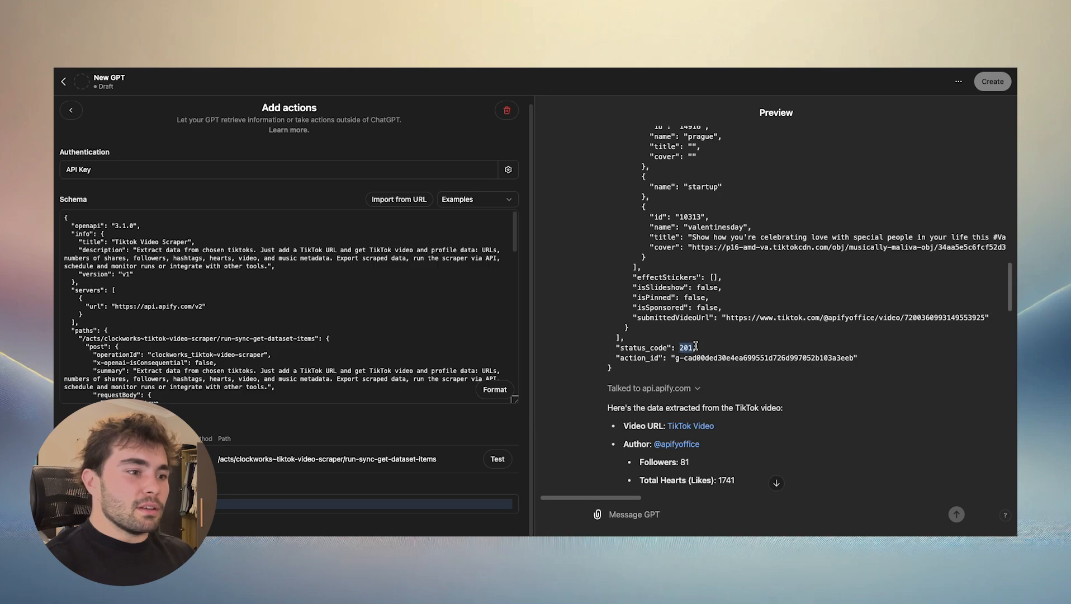
{"action": "left_click", "coordinate": [784, 321]}
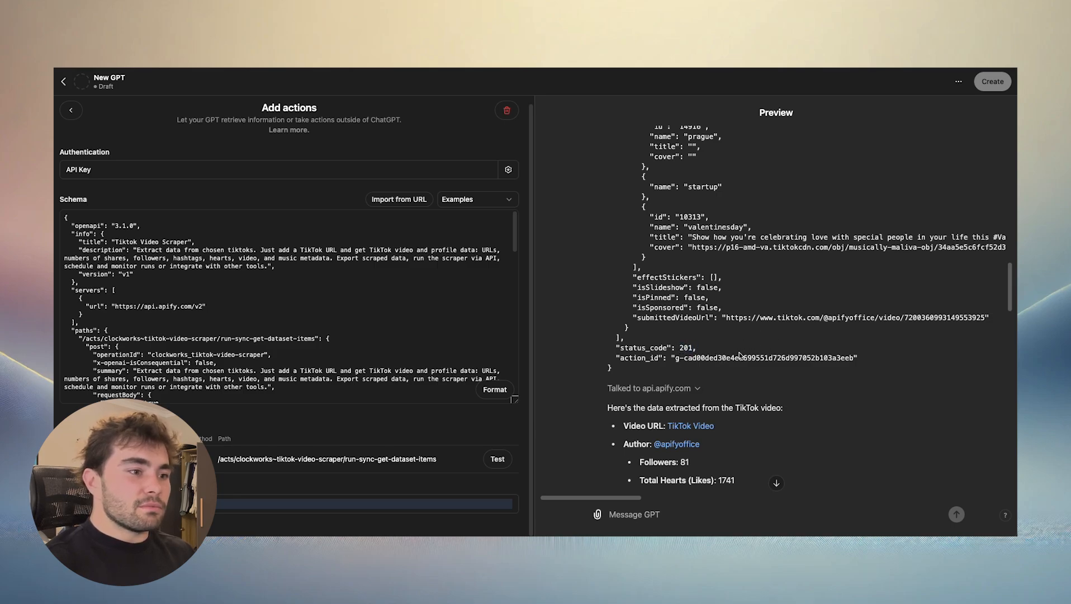
- Compare the author's profile URL in the response data with the video URL sent in the endpoint call
{"action": "scroll", "coordinate": [758, 341], "scroll_direction": "up", "scroll_amount": 15}
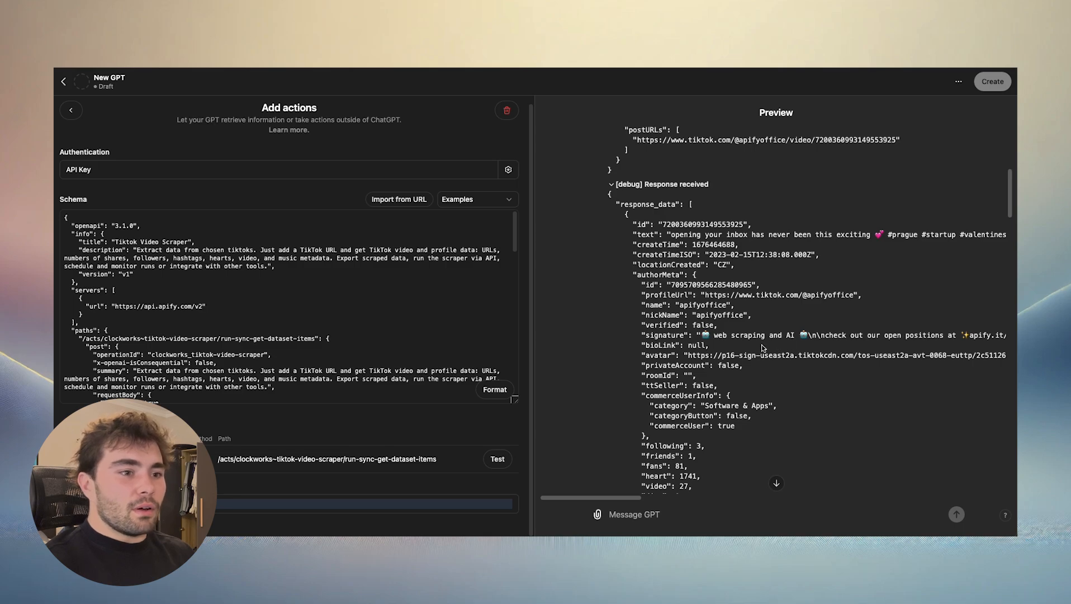
{"action": "scroll", "coordinate": [763, 348], "scroll_direction": "down", "scroll_amount": 2}
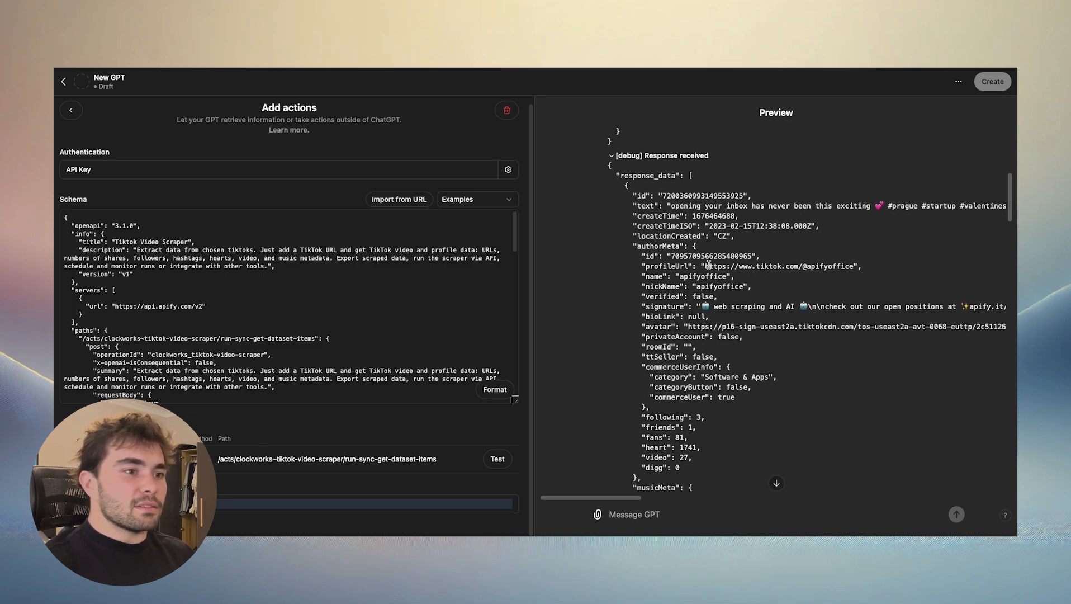
{"action": "left_click_drag", "start_coordinate": [709, 267], "coordinate": [859, 268]}
{"action": "left_click", "coordinate": [860, 273]}
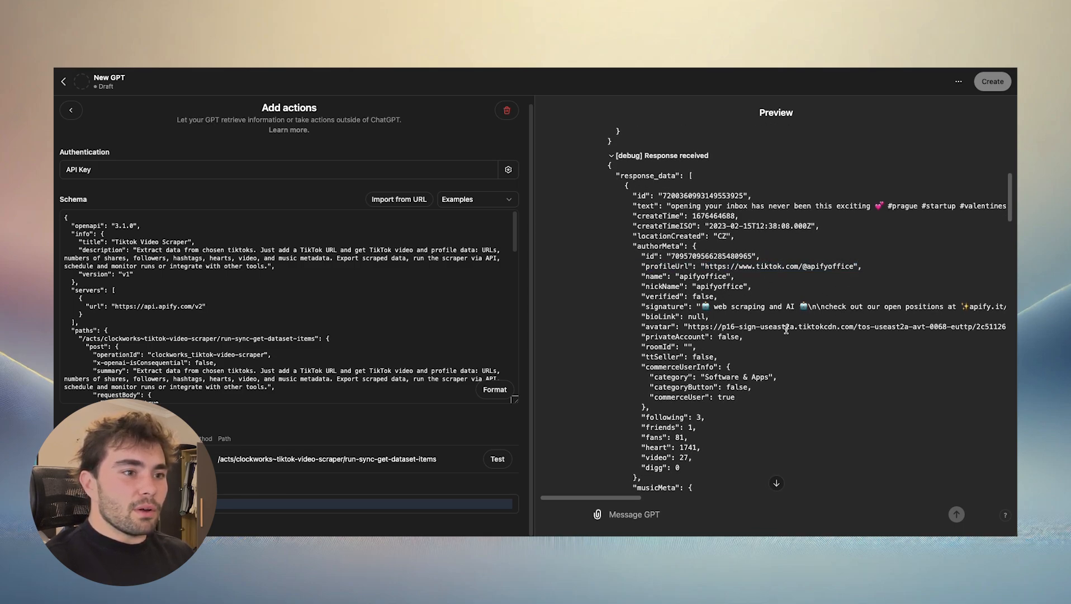
{"action": "scroll", "coordinate": [707, 230], "scroll_direction": "up", "scroll_amount": 10}
{"action": "left_click_drag", "start_coordinate": [698, 251], "coordinate": [811, 251]}
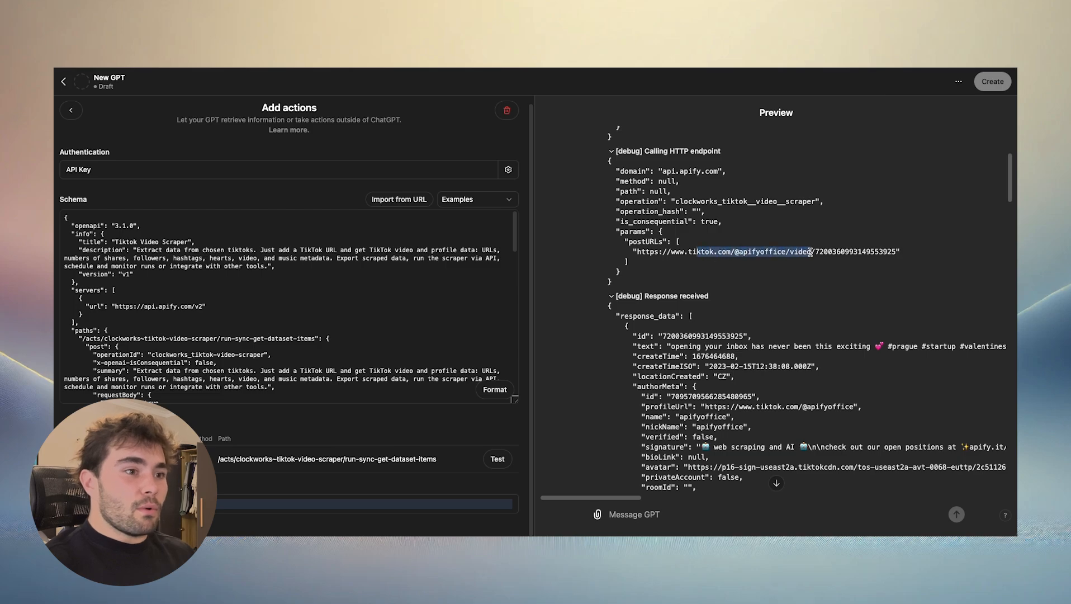
{"action": "left_click", "coordinate": [811, 274]}
- Look through the formatted reply below the debug data, including the video thumbnail, author avatar and video details
{"action": "scroll", "coordinate": [729, 342], "scroll_direction": "down", "scroll_amount": 10}
{"action": "scroll", "coordinate": [784, 317], "scroll_direction": "down", "scroll_amount": 15}
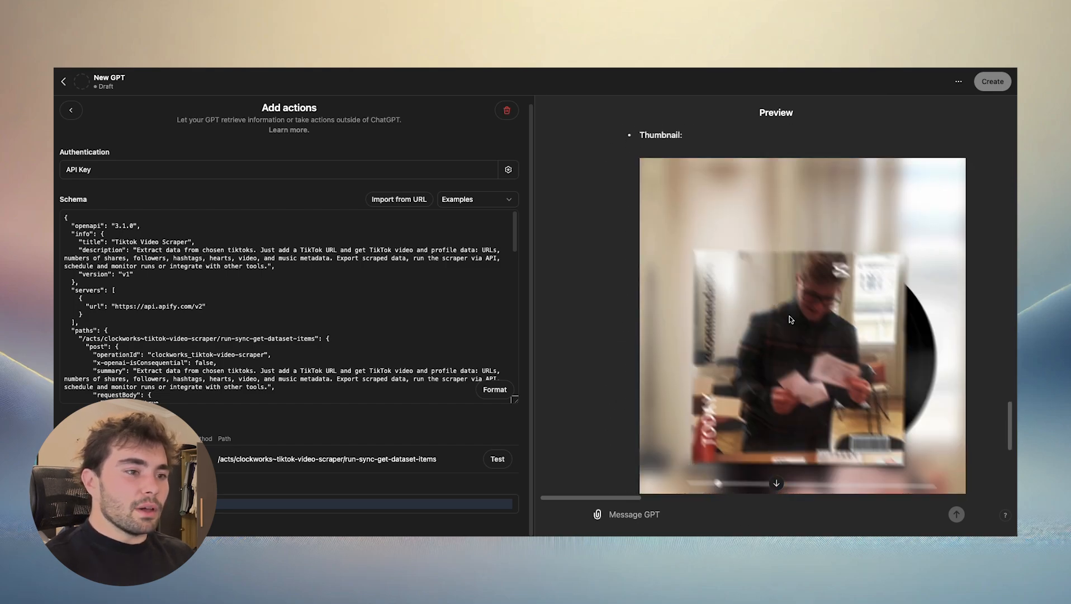
{"action": "scroll", "coordinate": [708, 311], "scroll_direction": "down", "scroll_amount": 3}
{"action": "scroll", "coordinate": [751, 299], "scroll_direction": "up", "scroll_amount": 4}
{"action": "scroll", "coordinate": [727, 300], "scroll_direction": "up", "scroll_amount": 5}
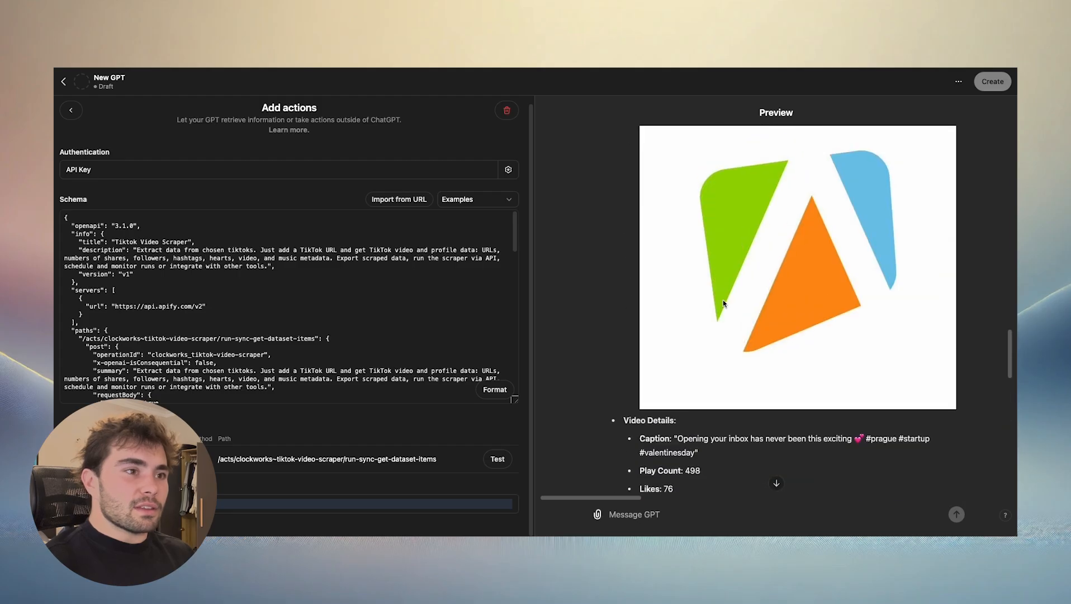